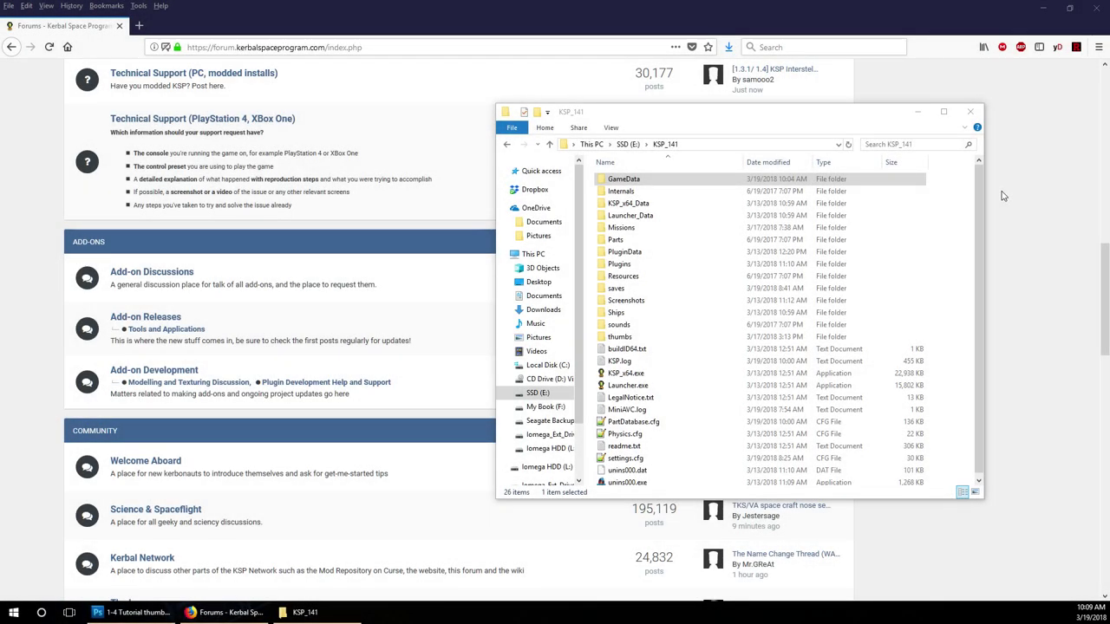
Step: Go up to the SSD (E:) drive and look over the separate KSP installation folders, including KSP_141 and the KSP_RO ones
{"action": "left_click", "coordinate": [821, 182]}
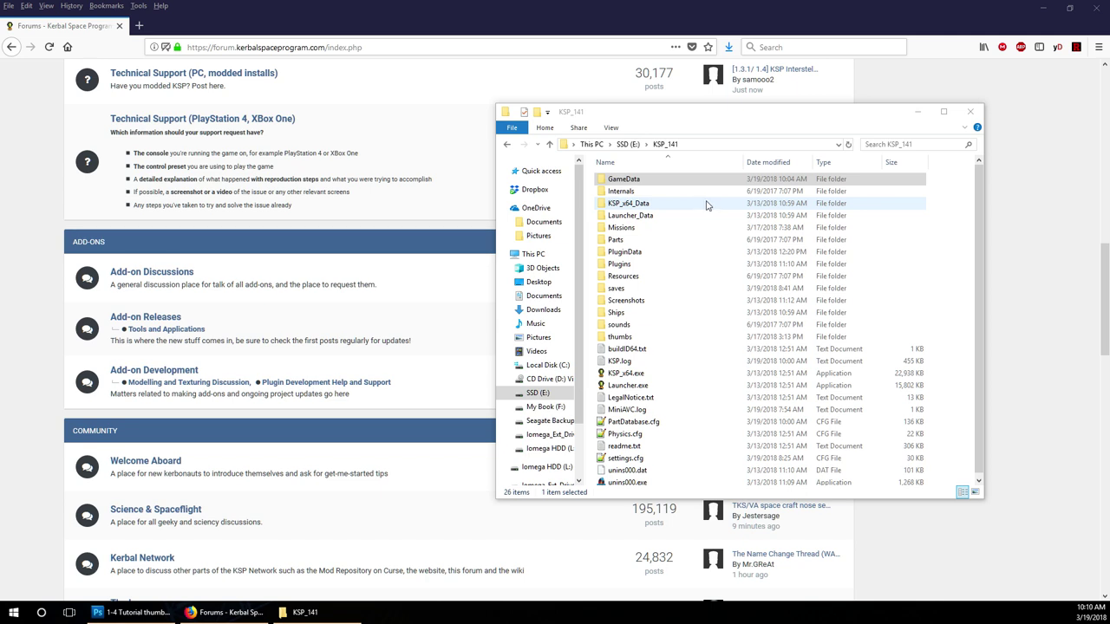
{"action": "left_click", "coordinate": [629, 144]}
{"action": "left_click", "coordinate": [644, 337]}
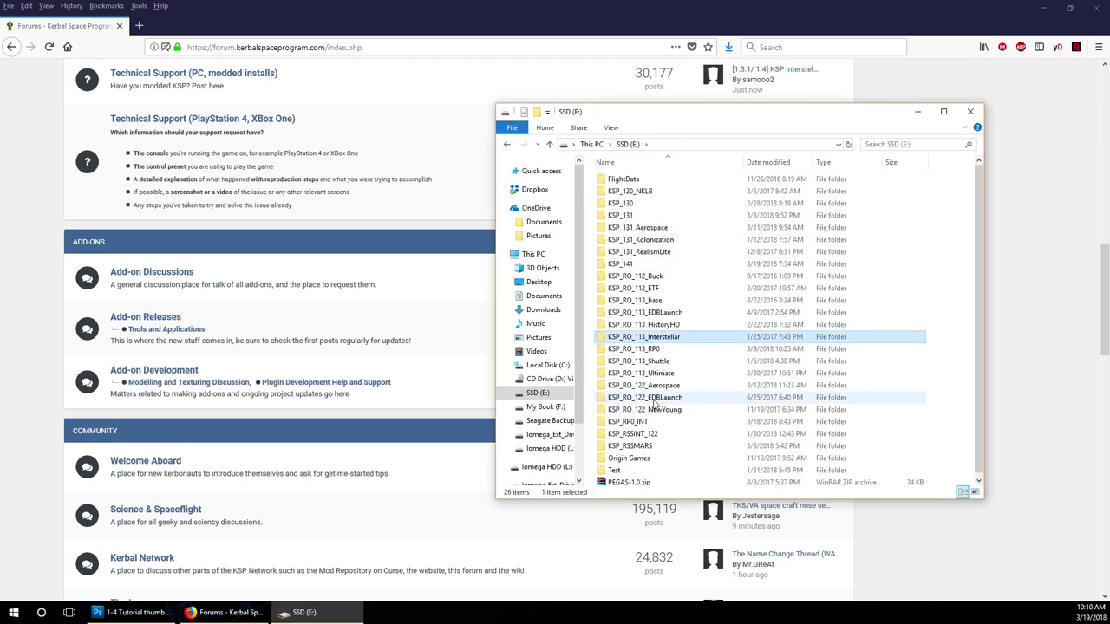
{"action": "left_click", "coordinate": [655, 398]}
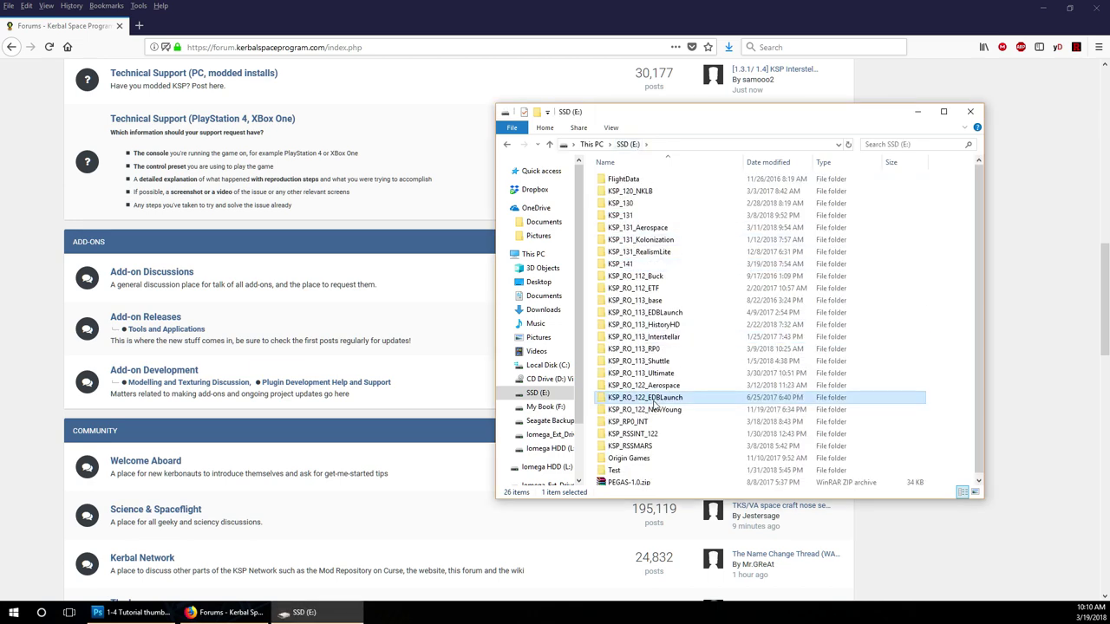
{"action": "left_click", "coordinate": [625, 266]}
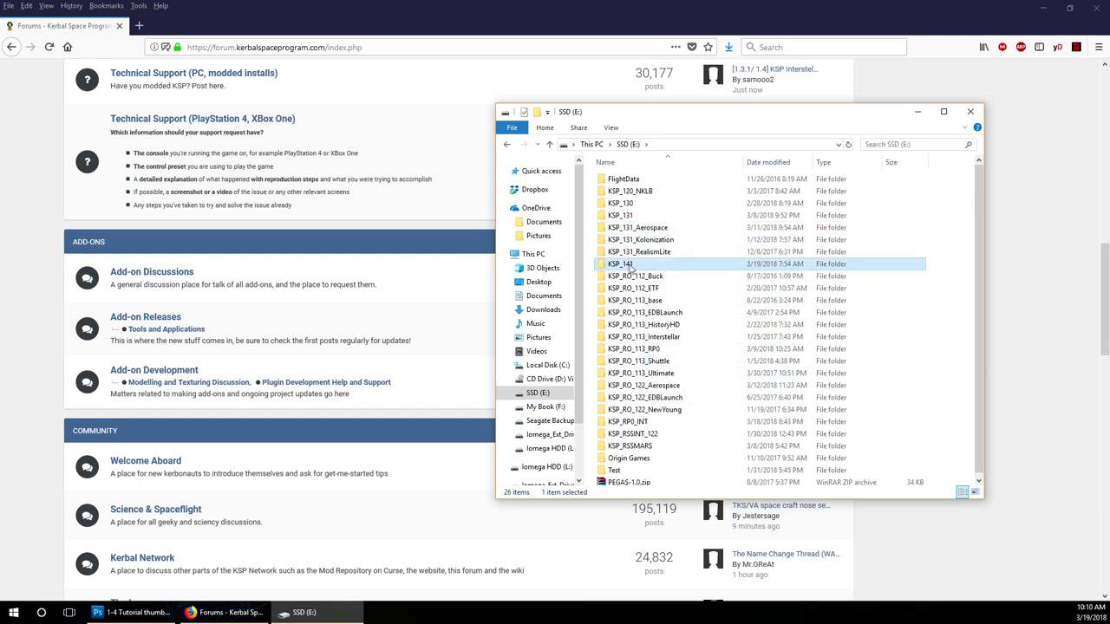
{"action": "left_click", "coordinate": [664, 337]}
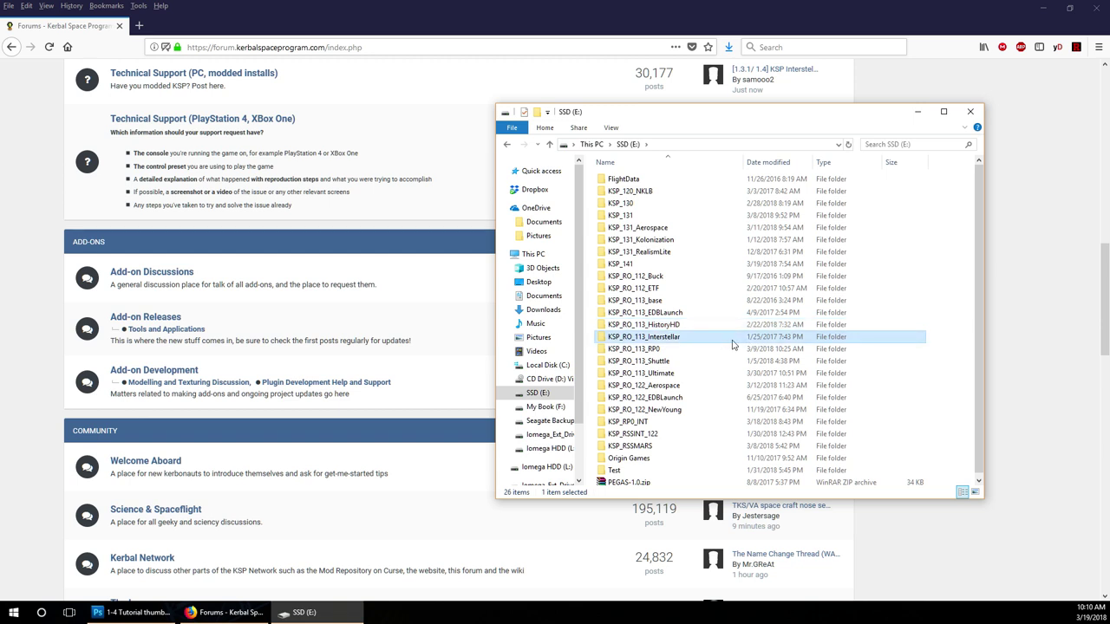
{"action": "left_click", "coordinate": [710, 362]}
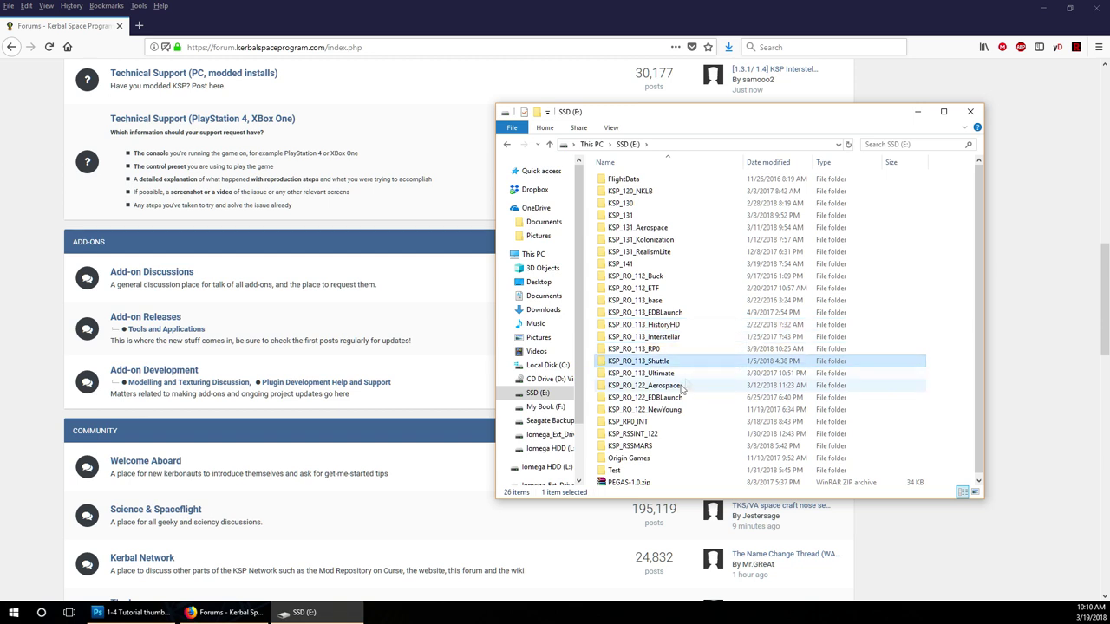
Step: Open the GameData folder inside KSP_141 and check its Squad and SquadExpansion folders
{"action": "double_click", "coordinate": [642, 263]}
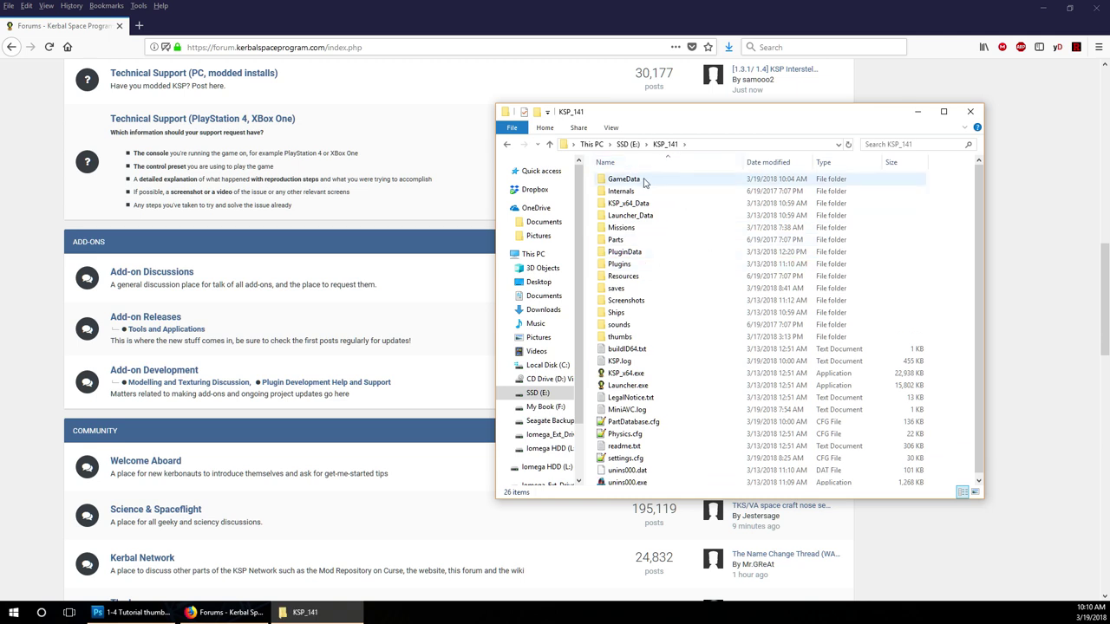
{"action": "double_click", "coordinate": [643, 180]}
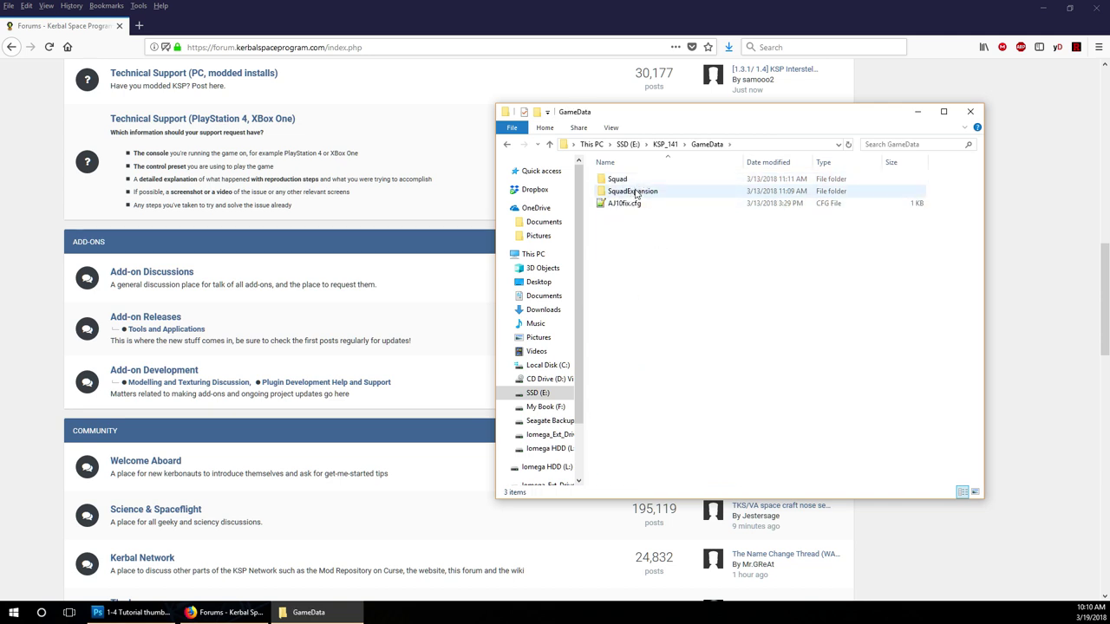
{"action": "left_click", "coordinate": [632, 192]}
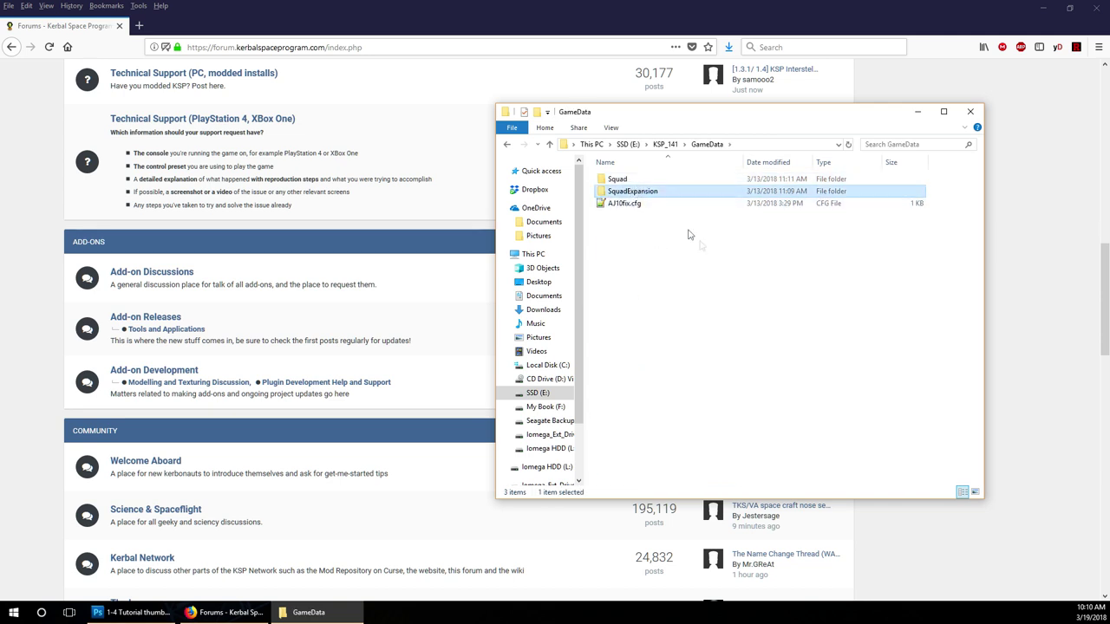
{"action": "left_click", "coordinate": [631, 180]}
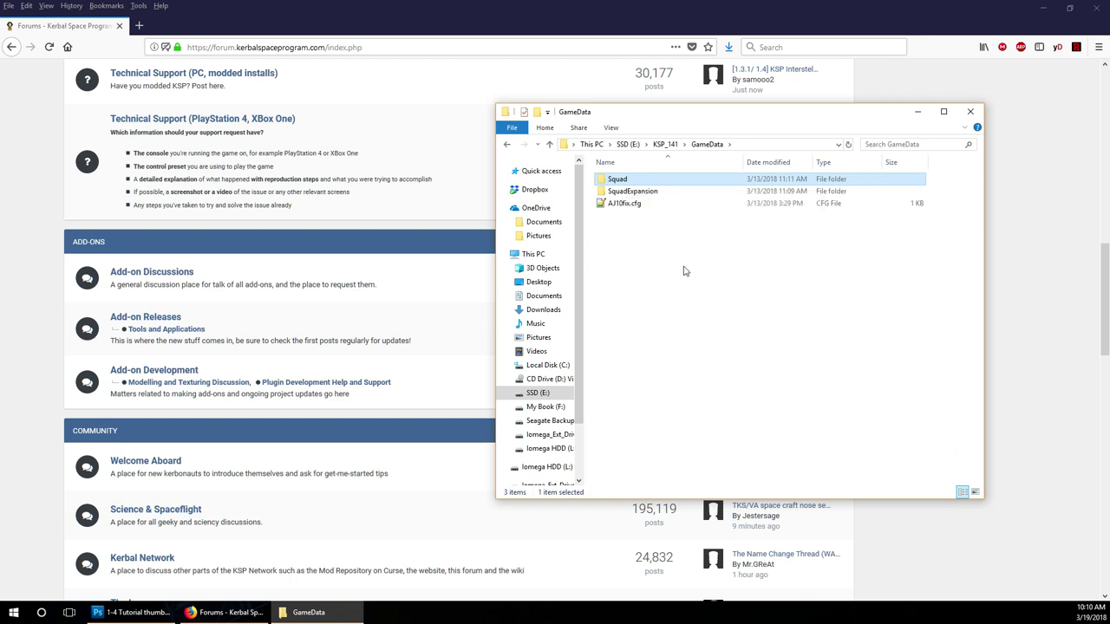
Step: Switch to the KSP forum in Firefox and open the Add-on Releases forum
{"action": "left_click", "coordinate": [359, 9]}
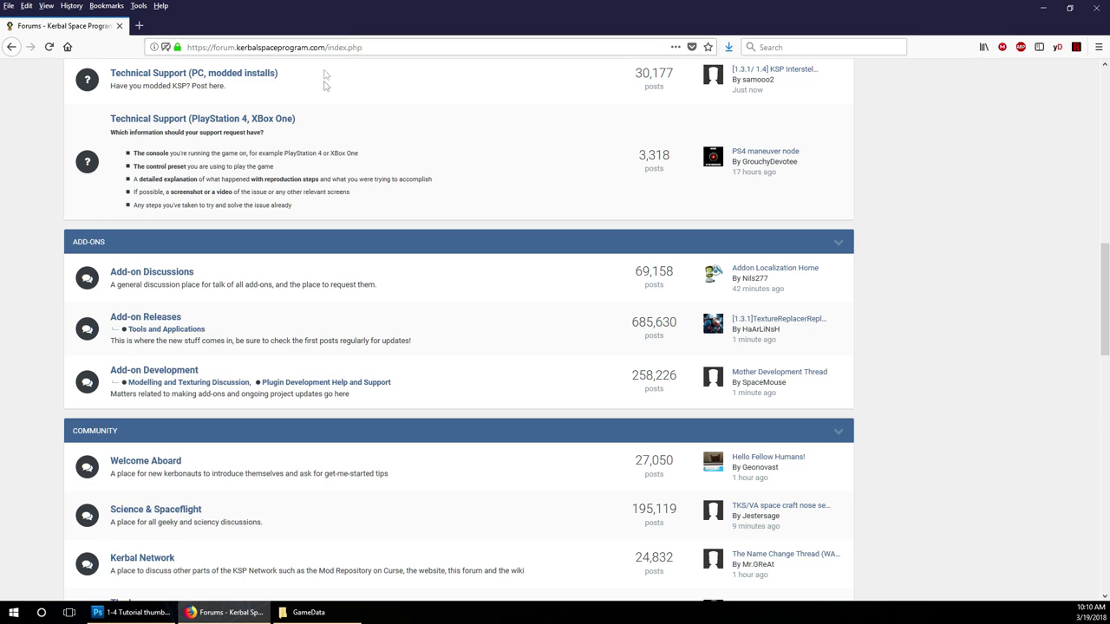
{"action": "scroll", "coordinate": [318, 156], "scroll_direction": "up", "scroll_amount": 1}
{"action": "scroll", "coordinate": [167, 346], "scroll_direction": "down", "scroll_amount": 1}
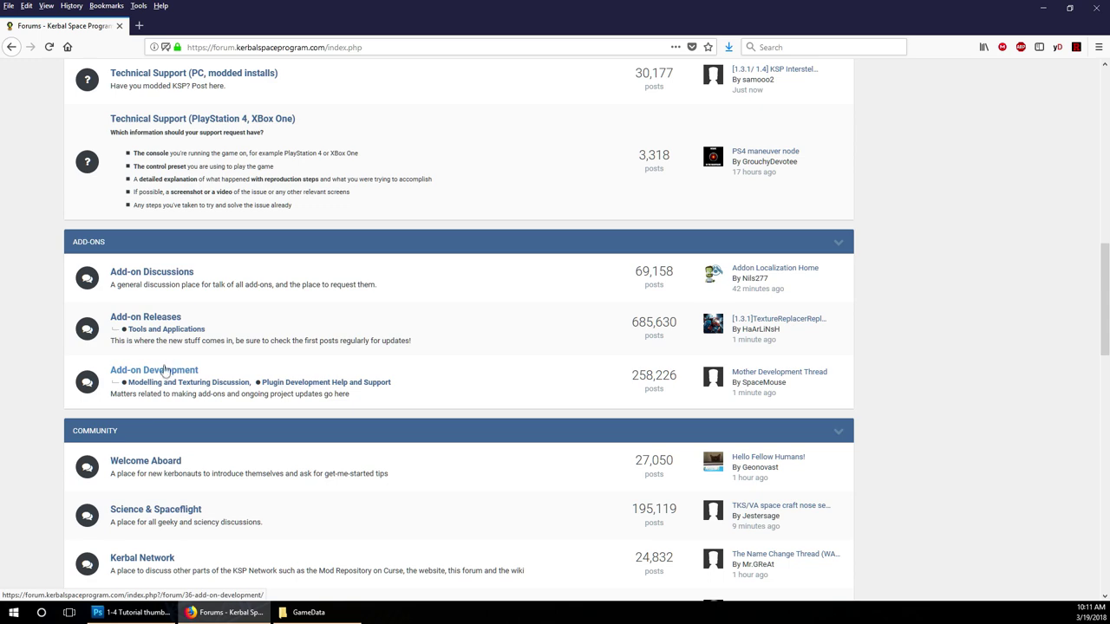
{"action": "left_click", "coordinate": [155, 317]}
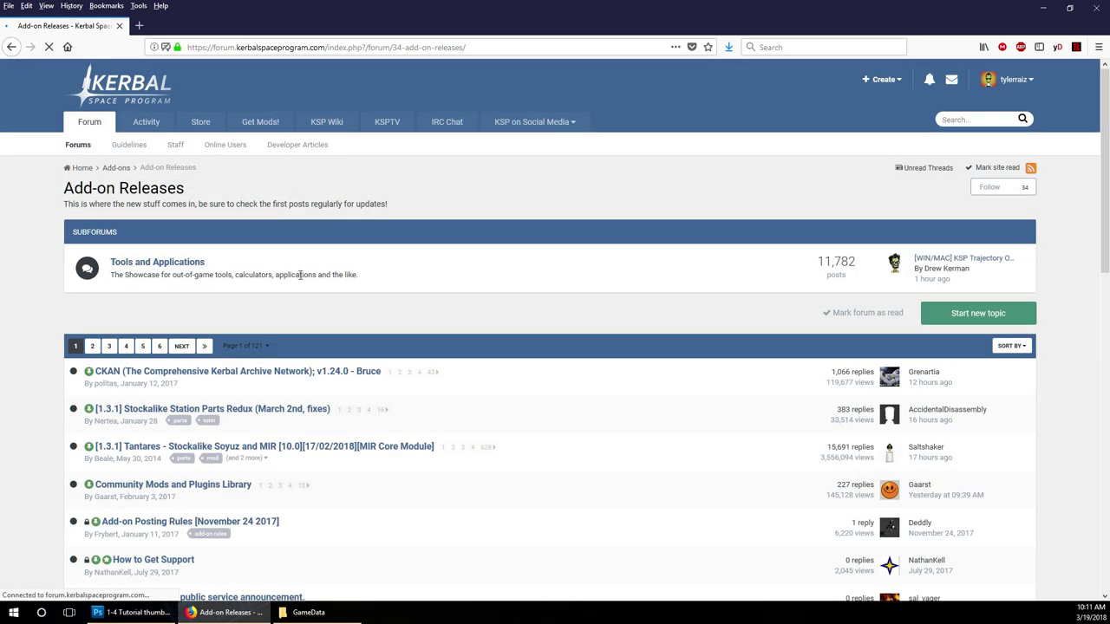
Step: Find the EnvironmentalVisualEnhancements [1.4.0-1] thread in the Add-on Releases list and open it in a new tab
{"action": "scroll", "coordinate": [295, 251], "scroll_direction": "down", "scroll_amount": 5}
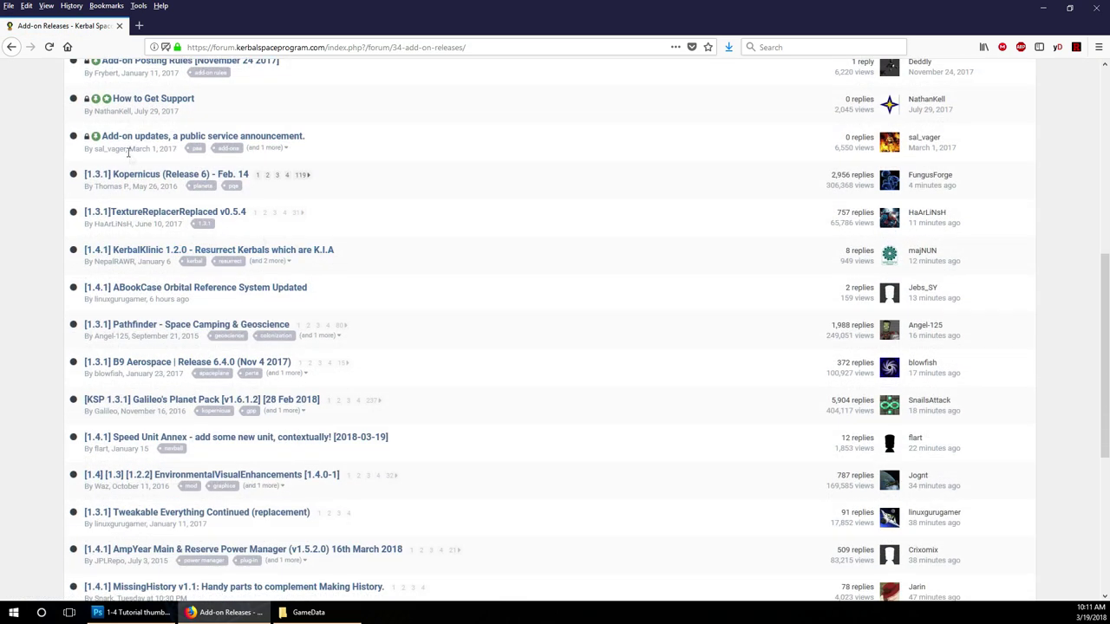
{"action": "left_click", "coordinate": [93, 260]}
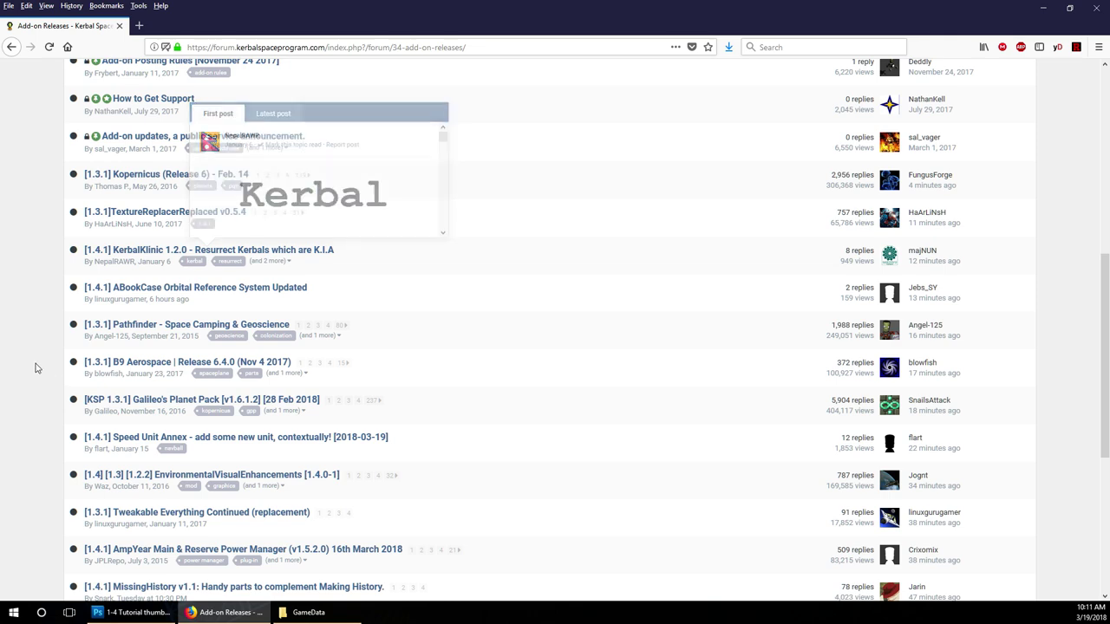
{"action": "scroll", "coordinate": [37, 367], "scroll_direction": "down", "scroll_amount": 3}
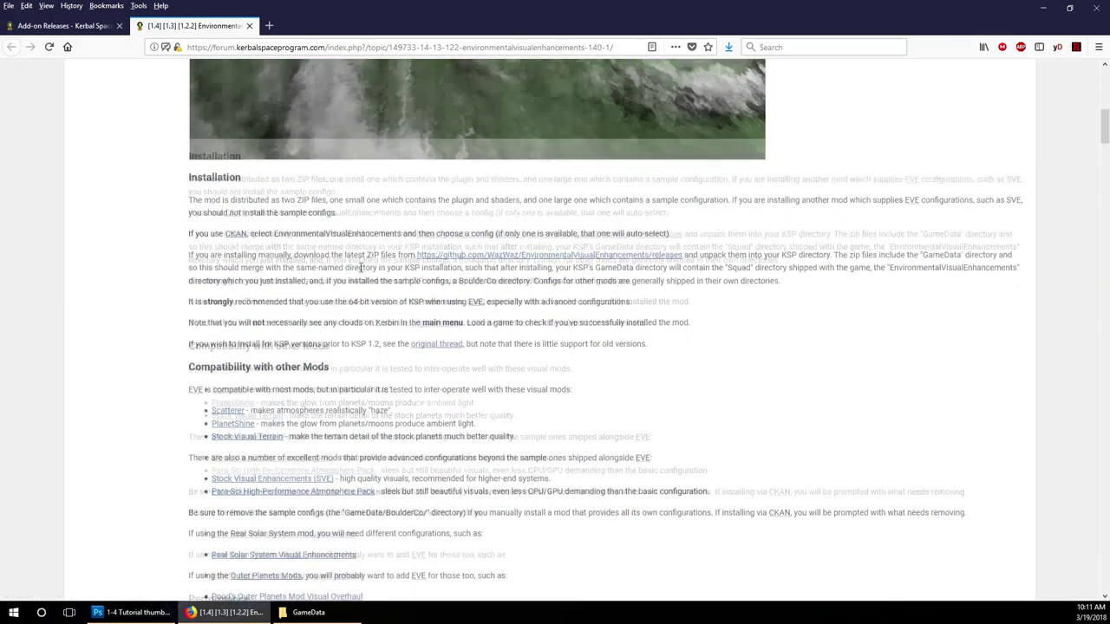
Step: Open the Scatterer and Stock Visual Enhancements (SVE) links from the compatibility section in new tabs
{"action": "scroll", "coordinate": [325, 367], "scroll_direction": "down", "scroll_amount": 3}
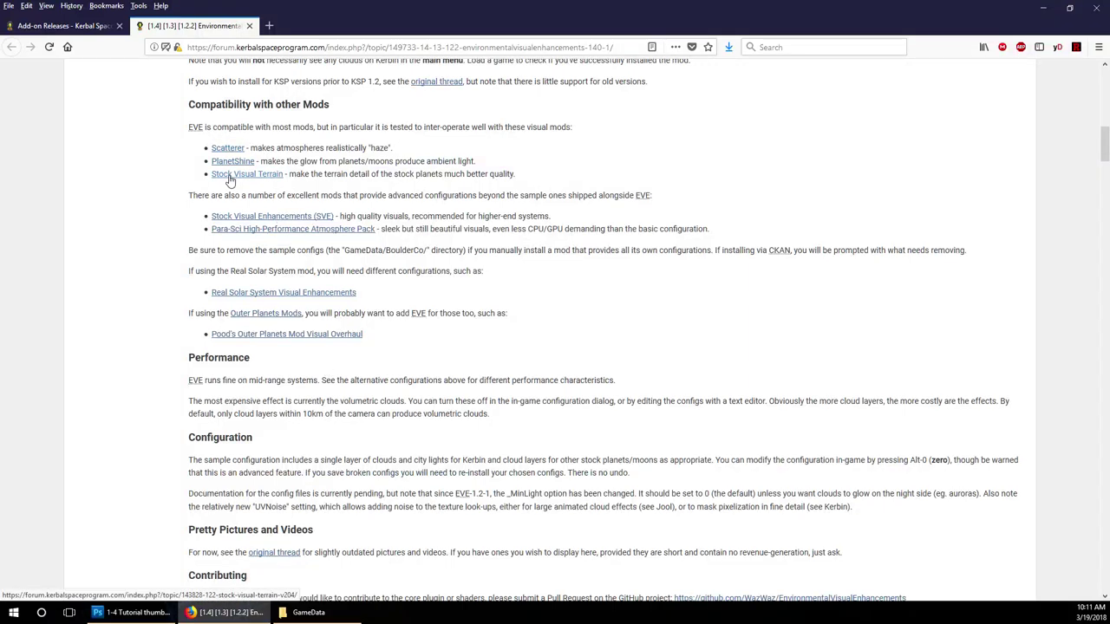
{"action": "right_click", "coordinate": [227, 149]}
{"action": "left_click", "coordinate": [268, 154]}
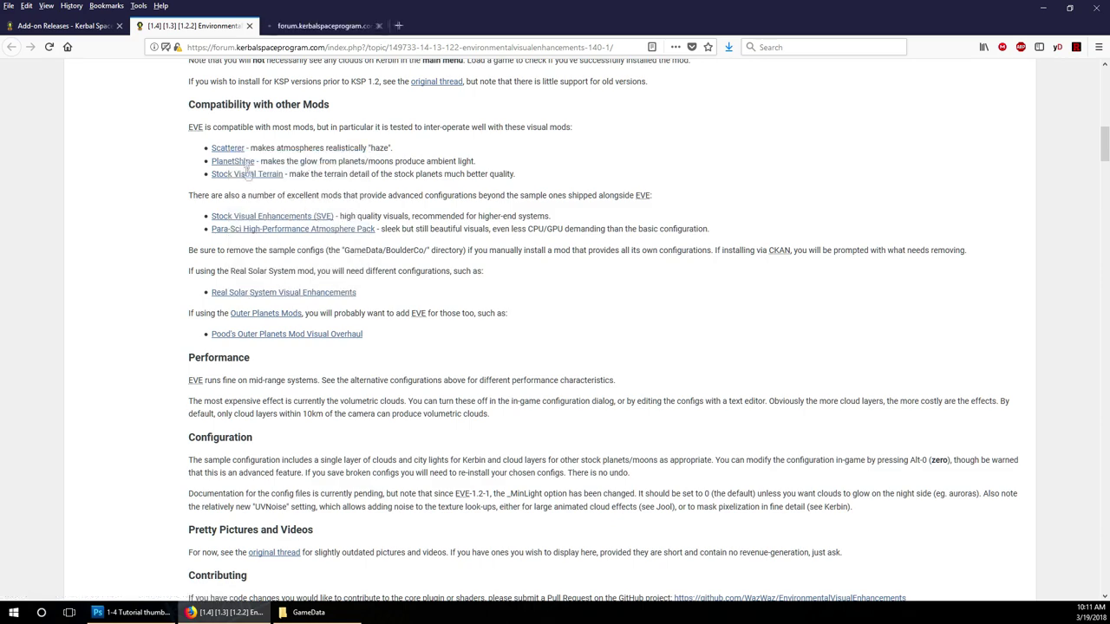
{"action": "right_click", "coordinate": [260, 219]}
{"action": "left_click", "coordinate": [299, 224]}
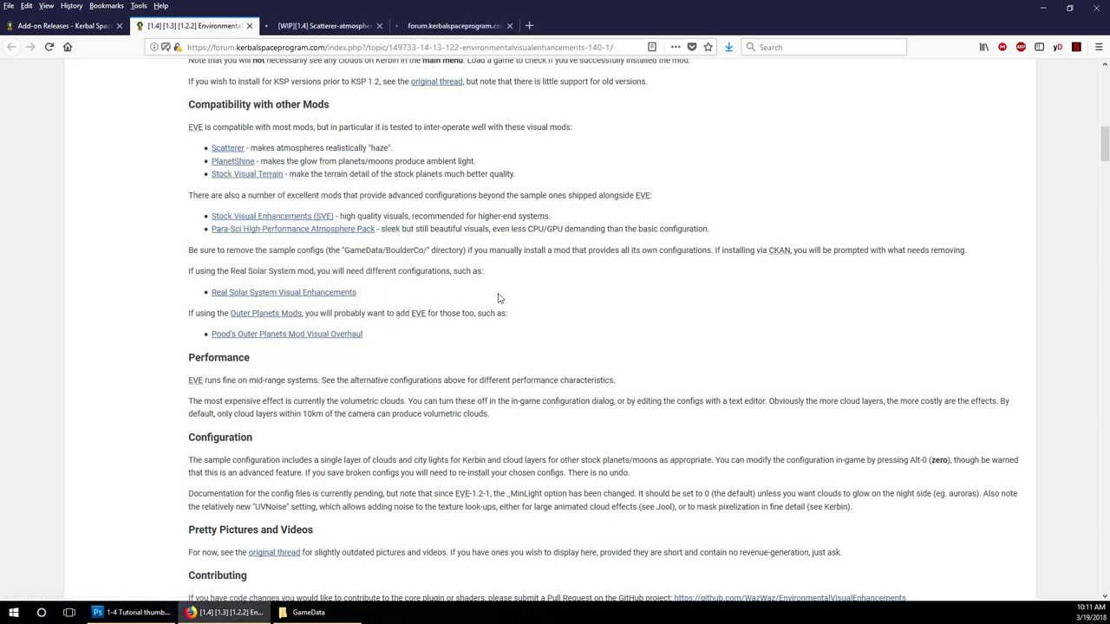
Step: Review the EVE post's introduction and installation notes, and the Stock Visual Enhancements thread's description and known issues
{"action": "scroll", "coordinate": [319, 186], "scroll_direction": "up", "scroll_amount": 10}
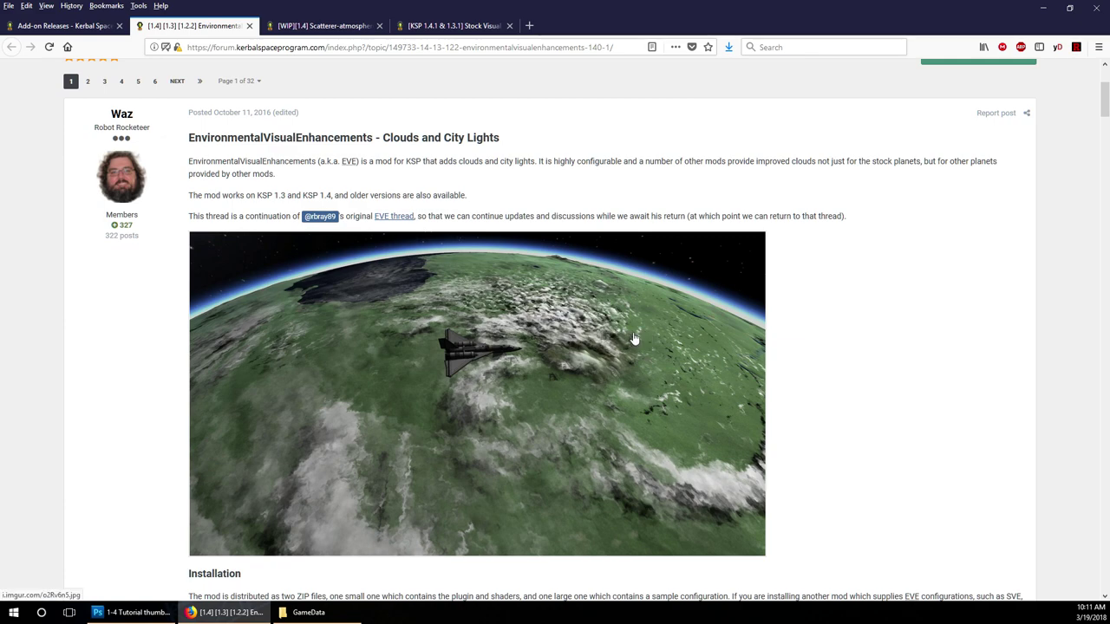
{"action": "scroll", "coordinate": [634, 337], "scroll_direction": "down", "scroll_amount": 5}
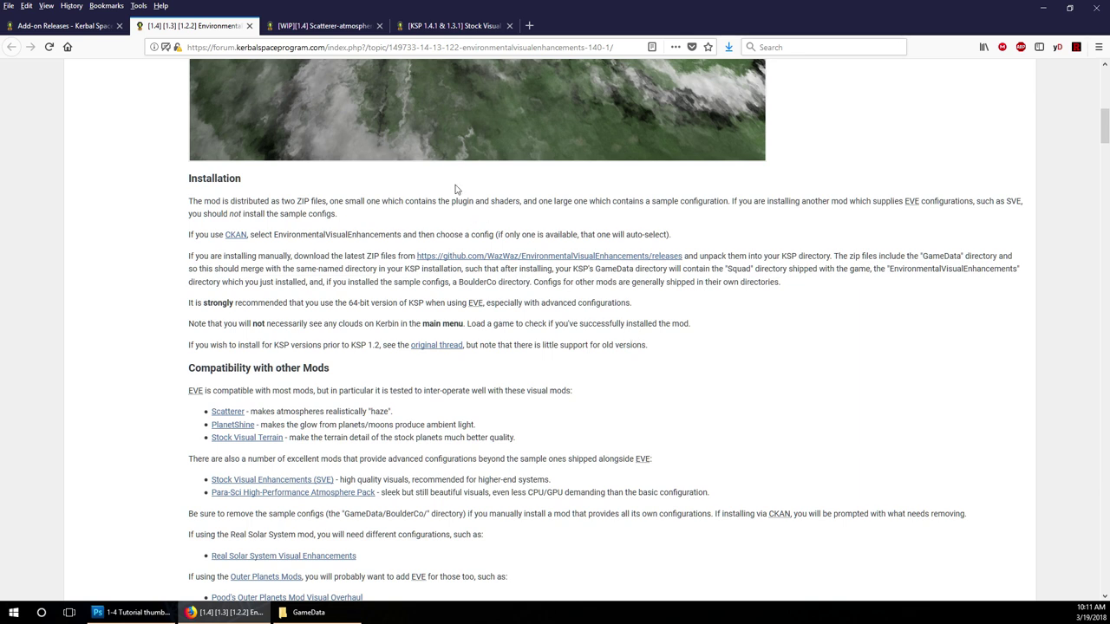
{"action": "left_click", "coordinate": [438, 26]}
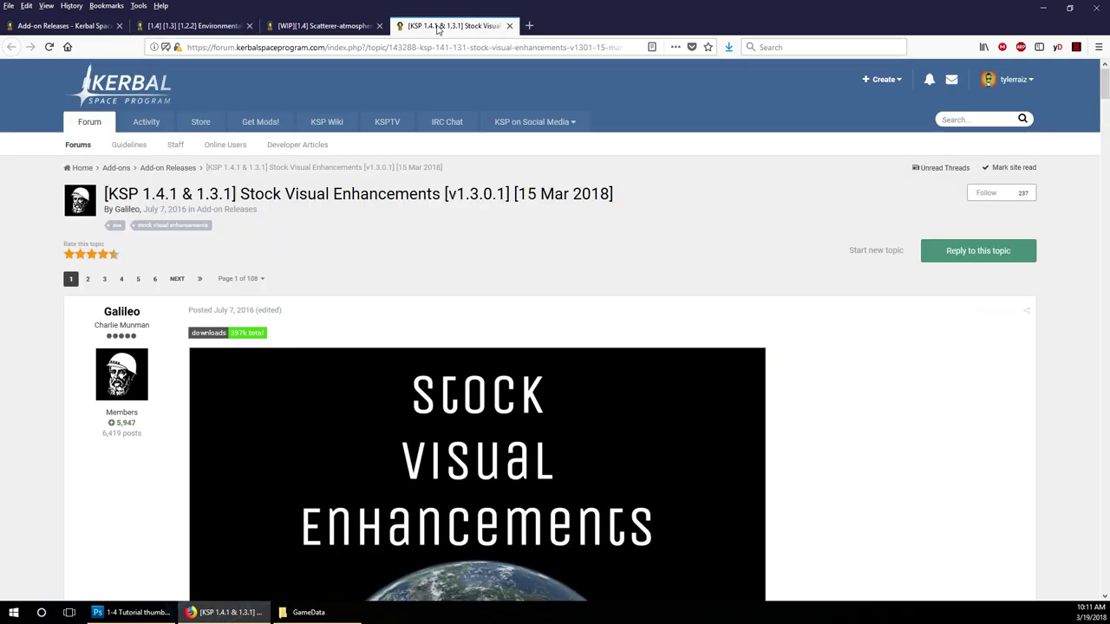
{"action": "scroll", "coordinate": [499, 237], "scroll_direction": "down", "scroll_amount": 4}
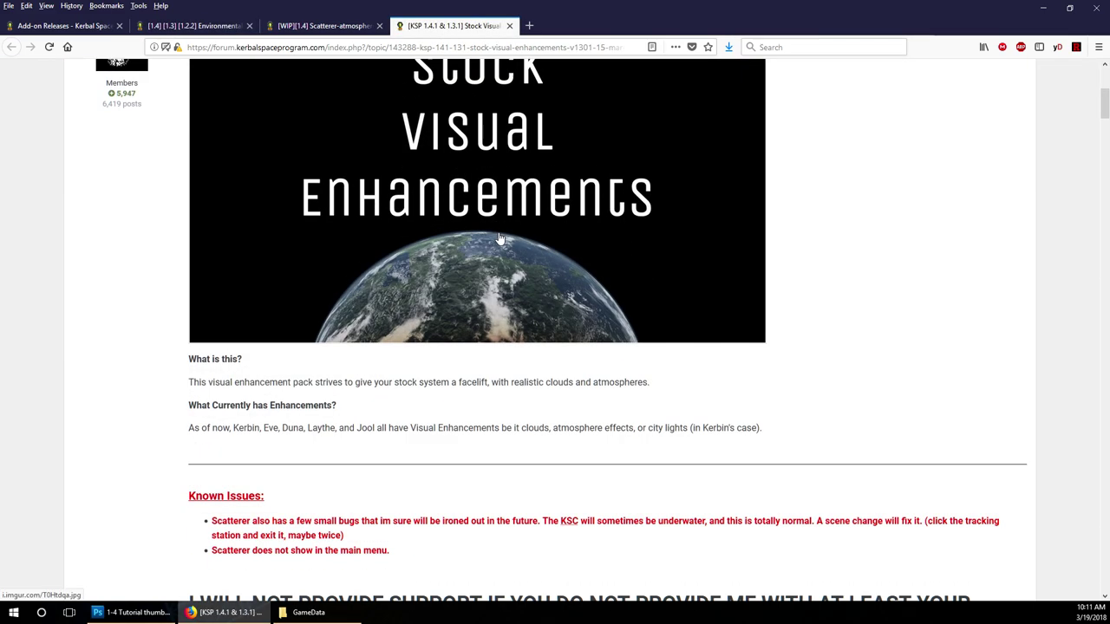
{"action": "scroll", "coordinate": [499, 236], "scroll_direction": "down", "scroll_amount": 5}
{"action": "scroll", "coordinate": [499, 236], "scroll_direction": "up", "scroll_amount": 5}
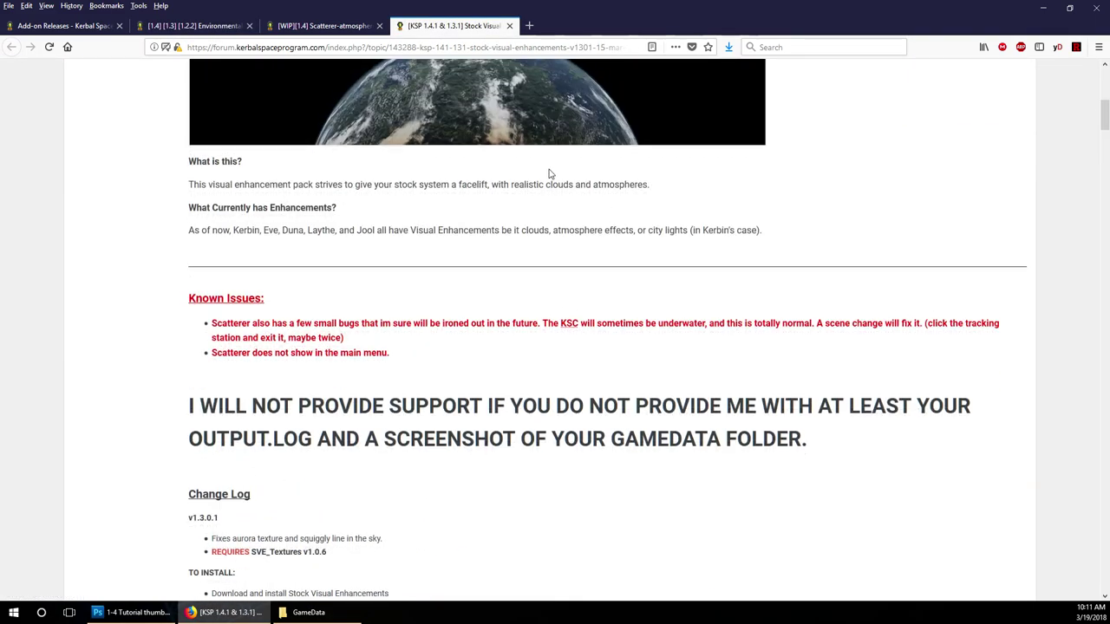
{"action": "scroll", "coordinate": [548, 174], "scroll_direction": "up", "scroll_amount": 1}
{"action": "scroll", "coordinate": [549, 173], "scroll_direction": "up", "scroll_amount": 1}
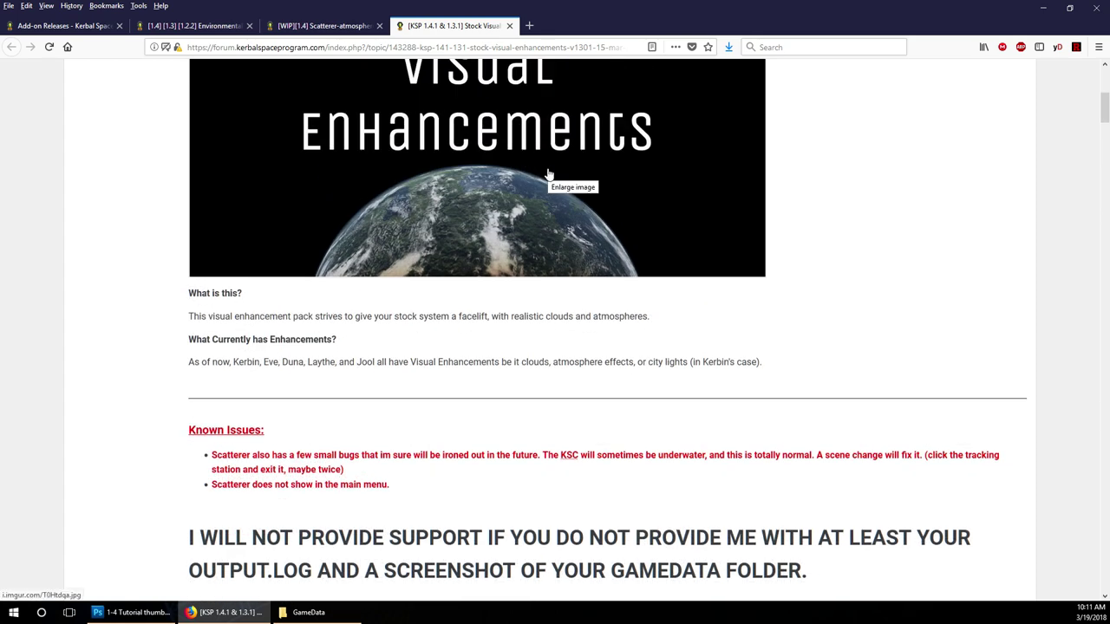
Step: Return to the Add-on Releases list and check the KSP version tags in the thread titles on the first page
{"action": "left_click", "coordinate": [186, 25]}
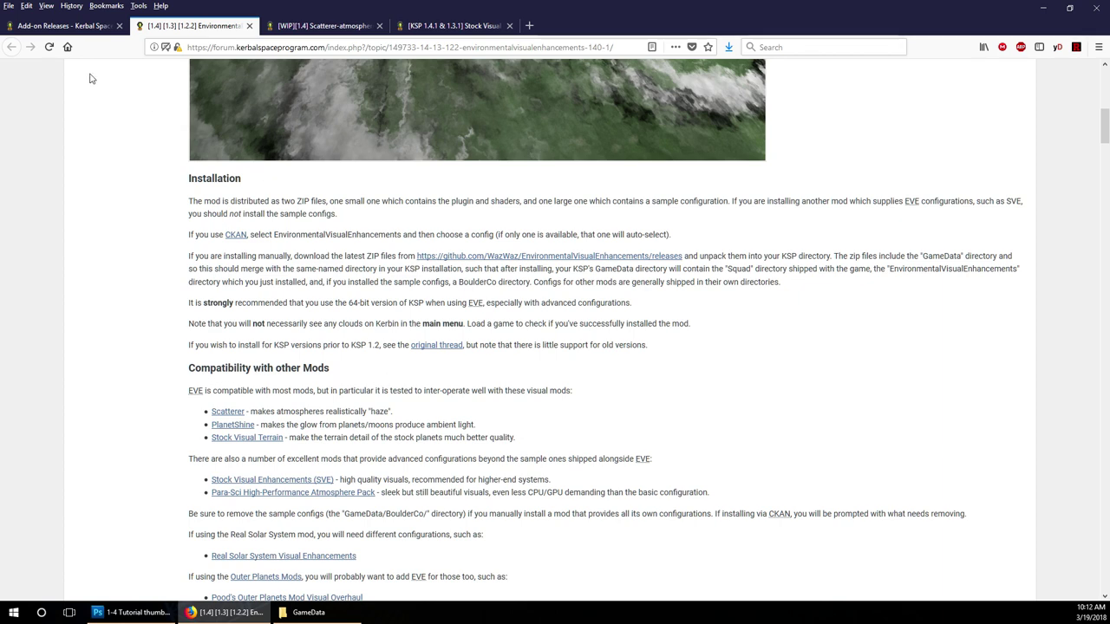
{"action": "left_click", "coordinate": [65, 25]}
{"action": "scroll", "coordinate": [385, 355], "scroll_direction": "down", "scroll_amount": 1}
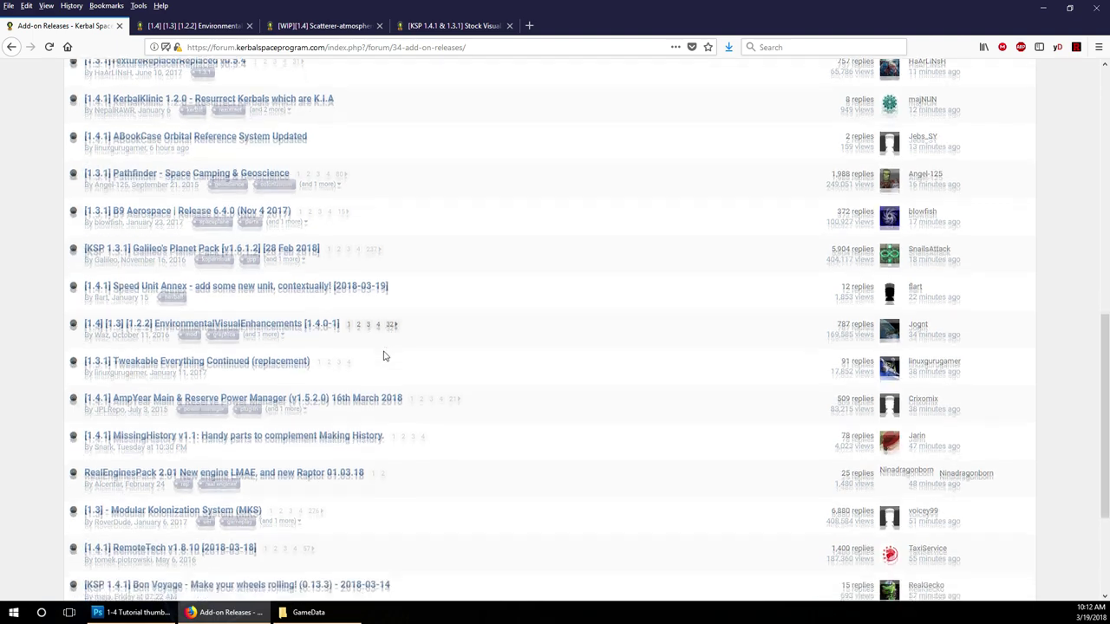
{"action": "scroll", "coordinate": [135, 471], "scroll_direction": "down", "scroll_amount": 2}
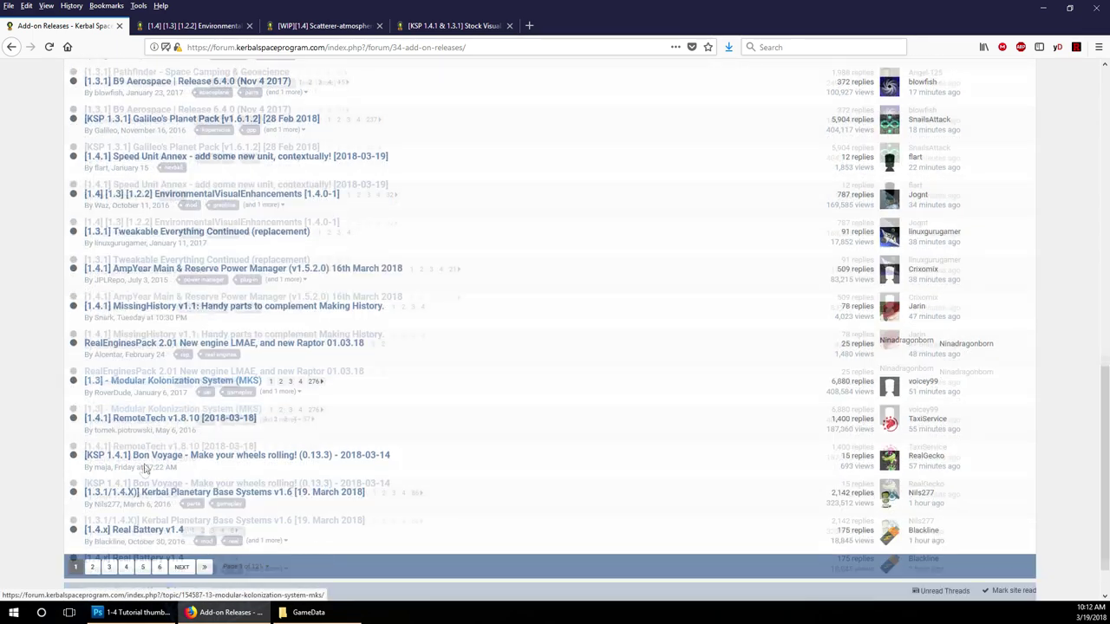
{"action": "scroll", "coordinate": [173, 340], "scroll_direction": "up", "scroll_amount": 7}
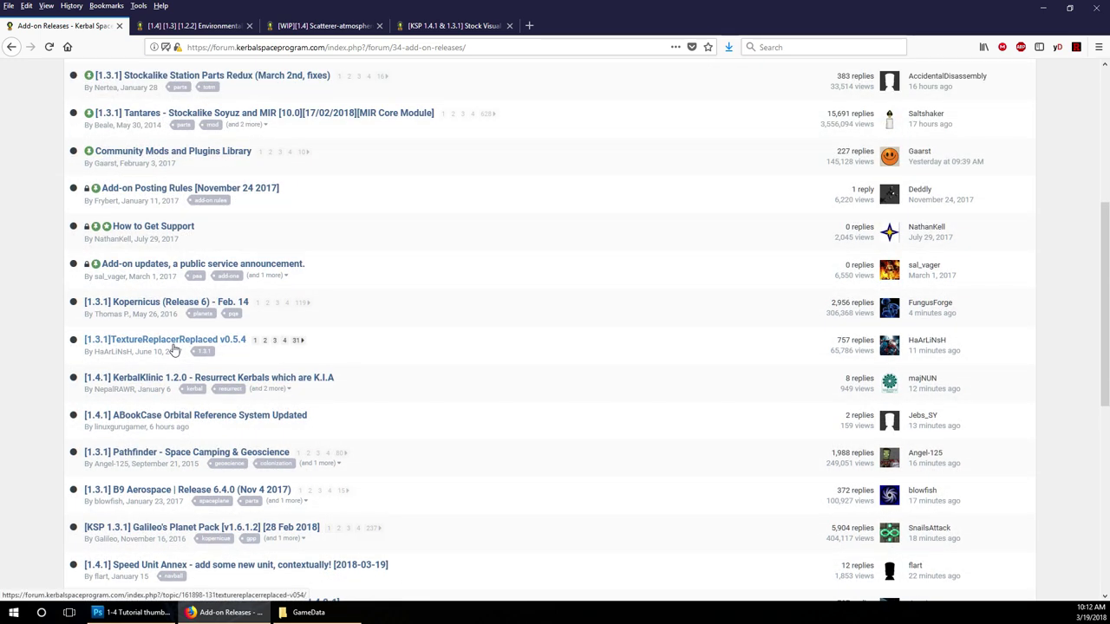
{"action": "scroll", "coordinate": [172, 348], "scroll_direction": "down", "scroll_amount": 7}
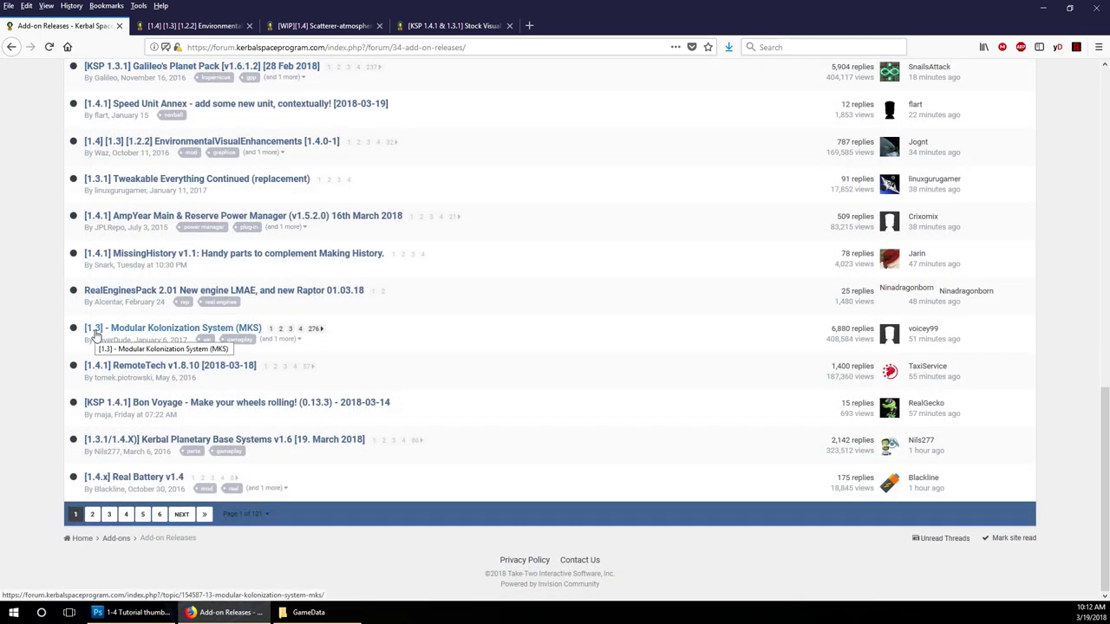
Step: Open page 2 of the Add-on Releases list and look through its mod threads
{"action": "left_click", "coordinate": [96, 515]}
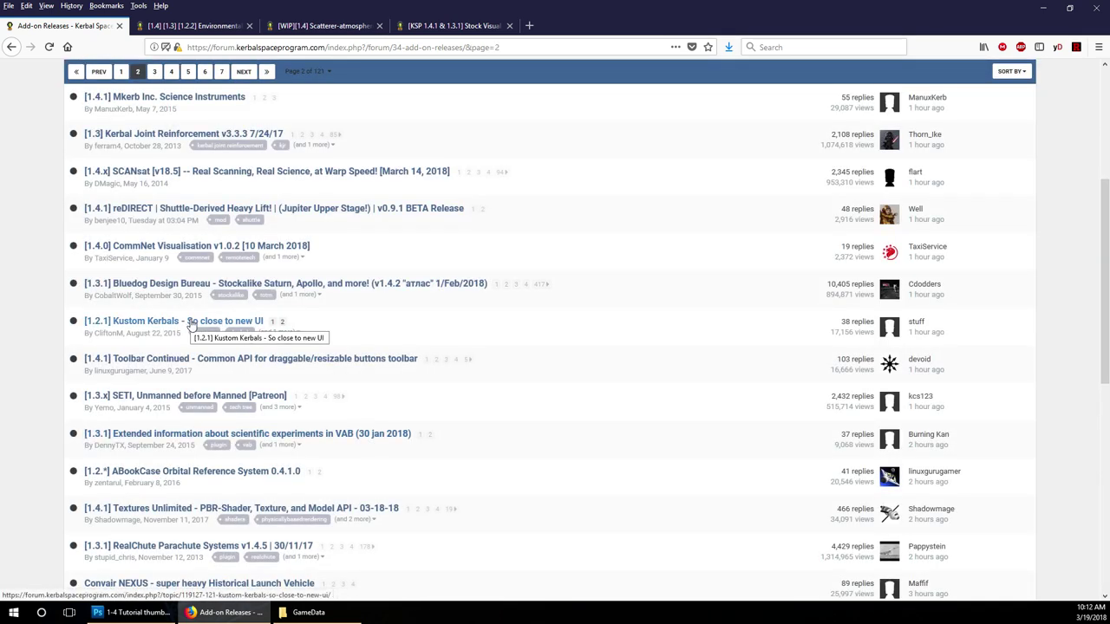
{"action": "scroll", "coordinate": [191, 325], "scroll_direction": "down", "scroll_amount": 4}
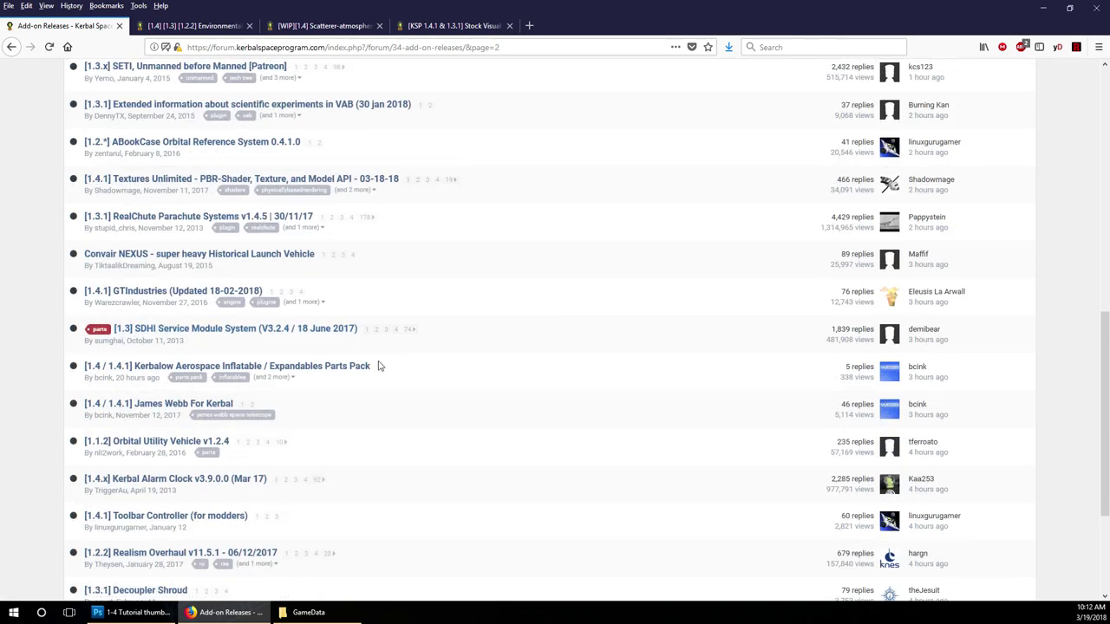
{"action": "scroll", "coordinate": [378, 365], "scroll_direction": "down", "scroll_amount": 2}
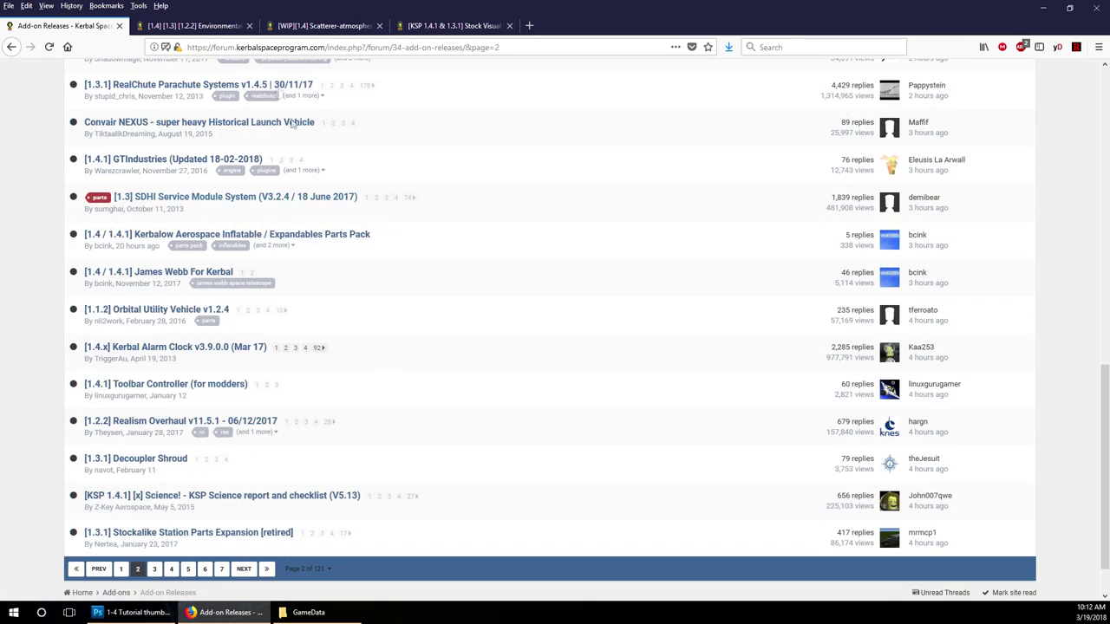
Step: Return to the Environmental Visual Enhancements thread and open the GitHub releases link for manual installation from its Installation section
{"action": "left_click", "coordinate": [192, 25]}
{"action": "scroll", "coordinate": [315, 267], "scroll_direction": "down", "scroll_amount": 2}
{"action": "scroll", "coordinate": [304, 247], "scroll_direction": "down", "scroll_amount": 5}
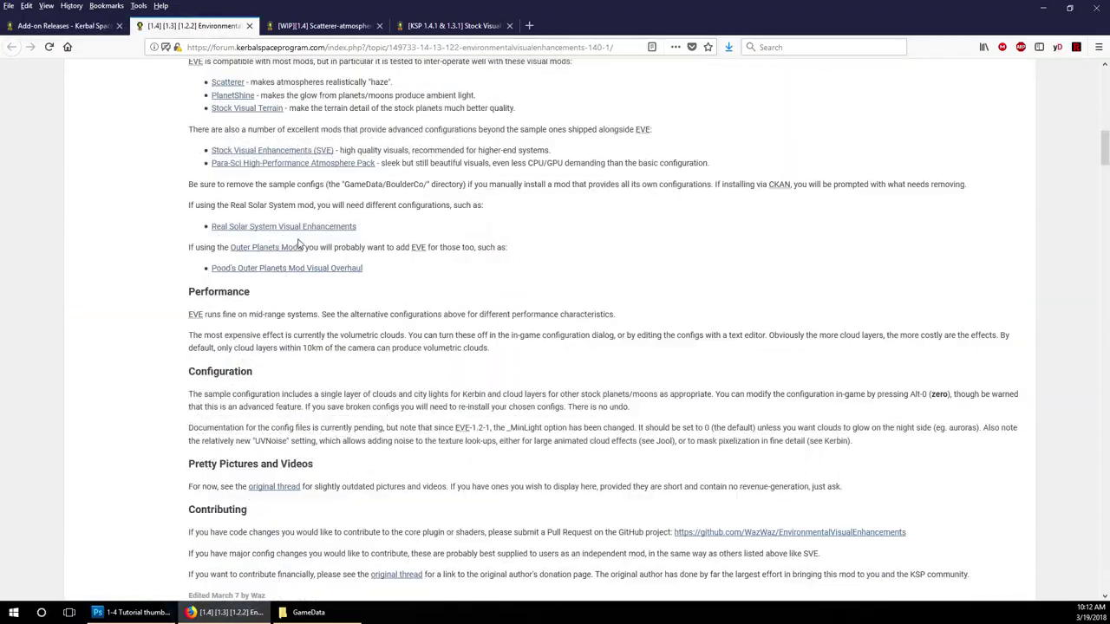
{"action": "scroll", "coordinate": [297, 241], "scroll_direction": "up", "scroll_amount": 10}
{"action": "scroll", "coordinate": [300, 303], "scroll_direction": "up", "scroll_amount": 7}
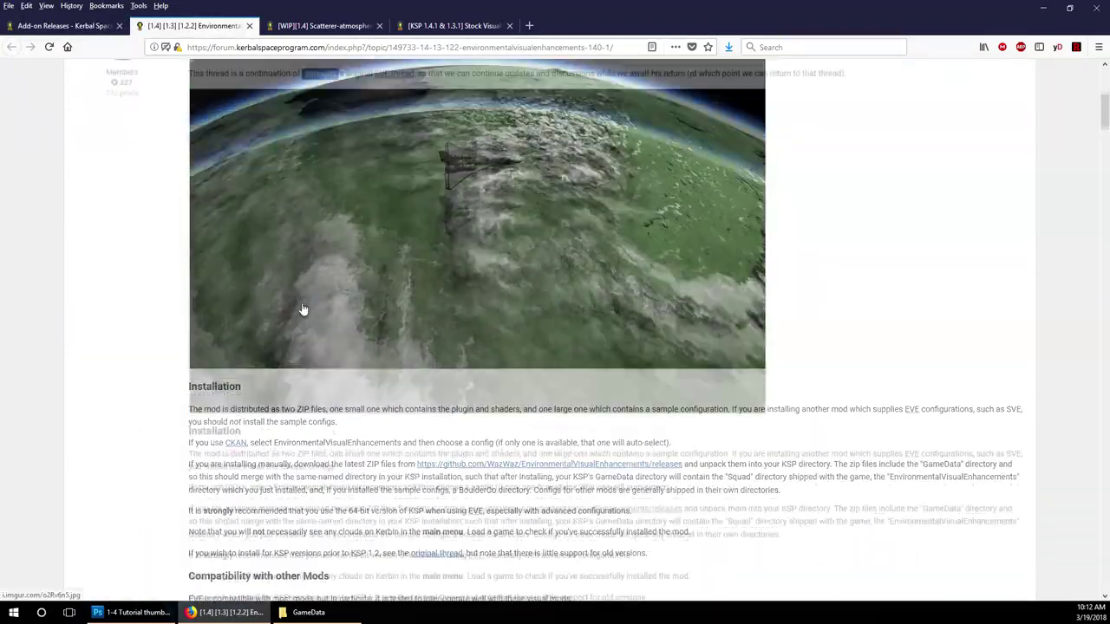
{"action": "scroll", "coordinate": [304, 309], "scroll_direction": "down", "scroll_amount": 1}
{"action": "scroll", "coordinate": [304, 310], "scroll_direction": "down", "scroll_amount": 5}
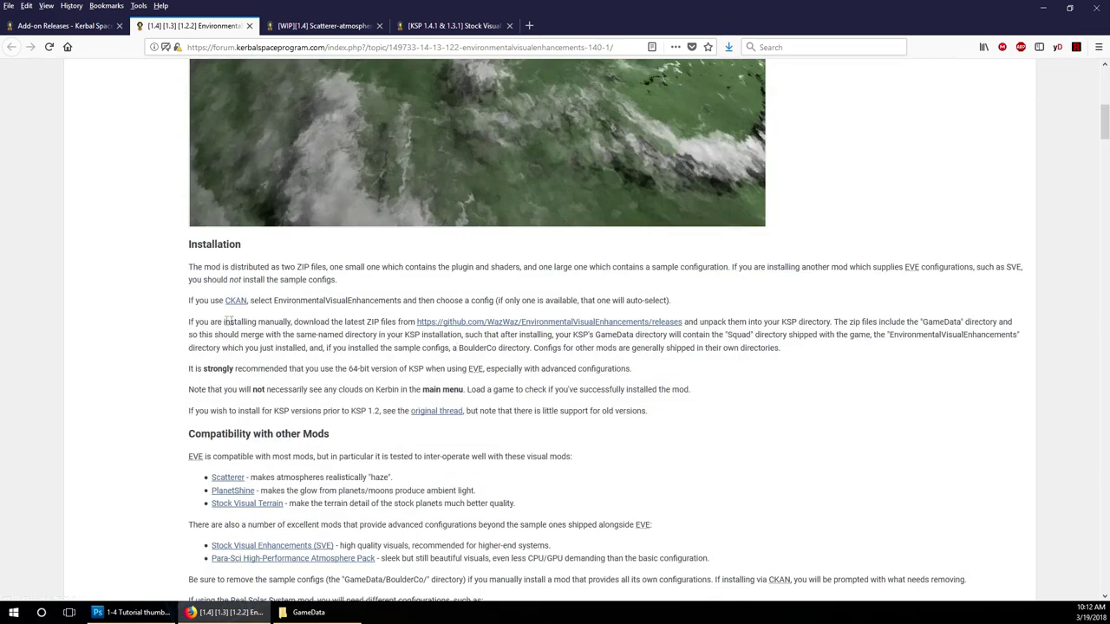
{"action": "left_click", "coordinate": [469, 326]}
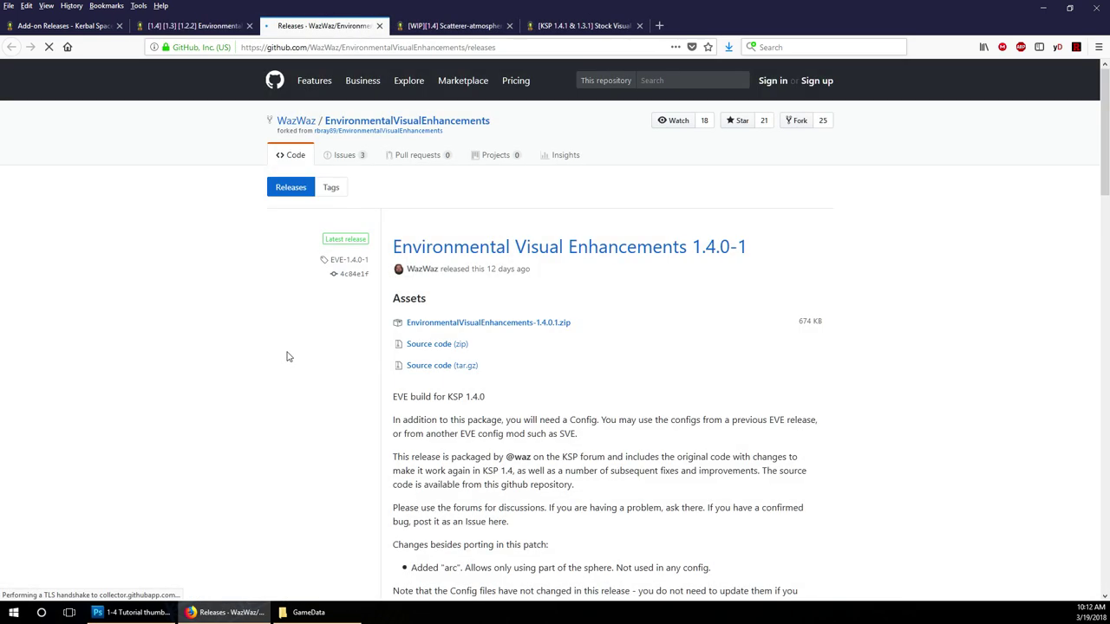
Step: Try to save EnvironmentalVisualEnhancements-1.4.0.1.zip to the For 1-40 mods folder without replacing the existing copy
{"action": "left_click", "coordinate": [503, 323]}
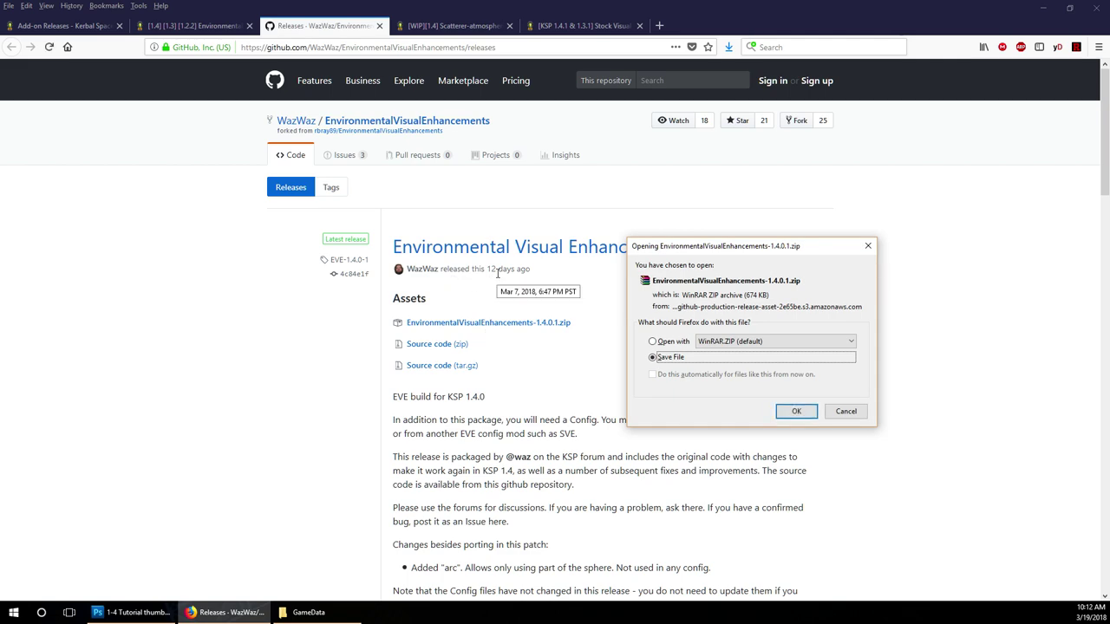
{"action": "left_click", "coordinate": [797, 412]}
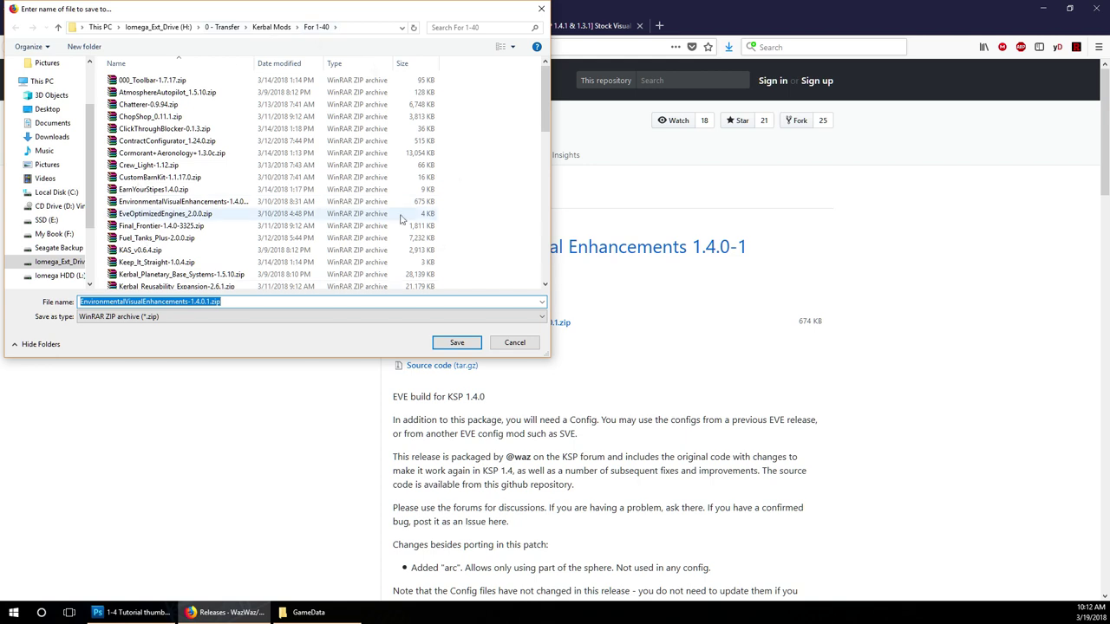
{"action": "left_click", "coordinate": [455, 343]}
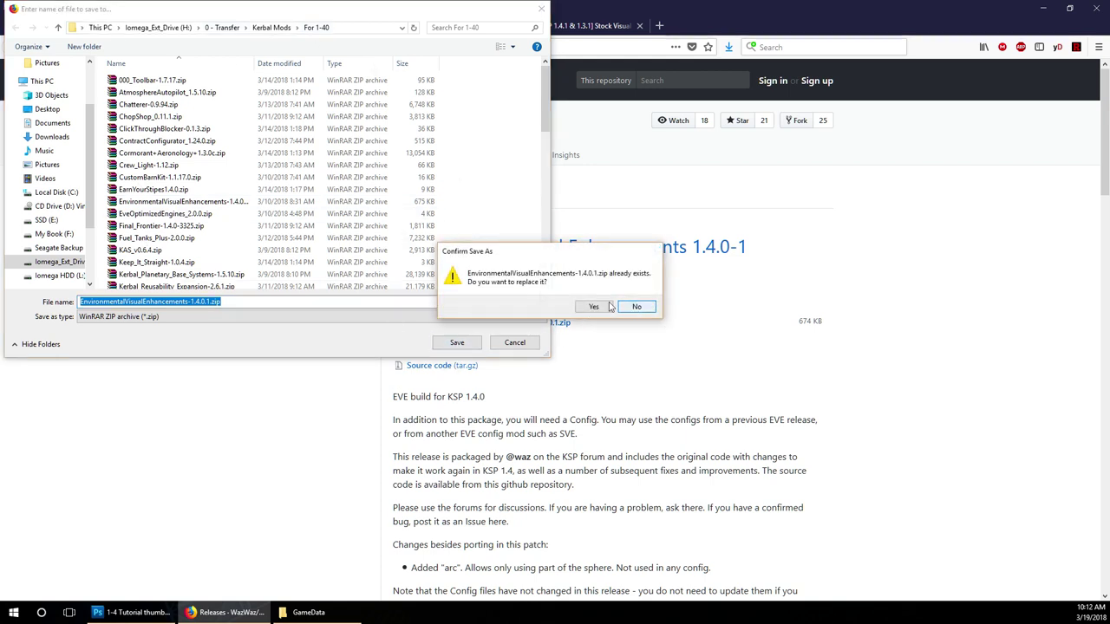
{"action": "left_click", "coordinate": [634, 309]}
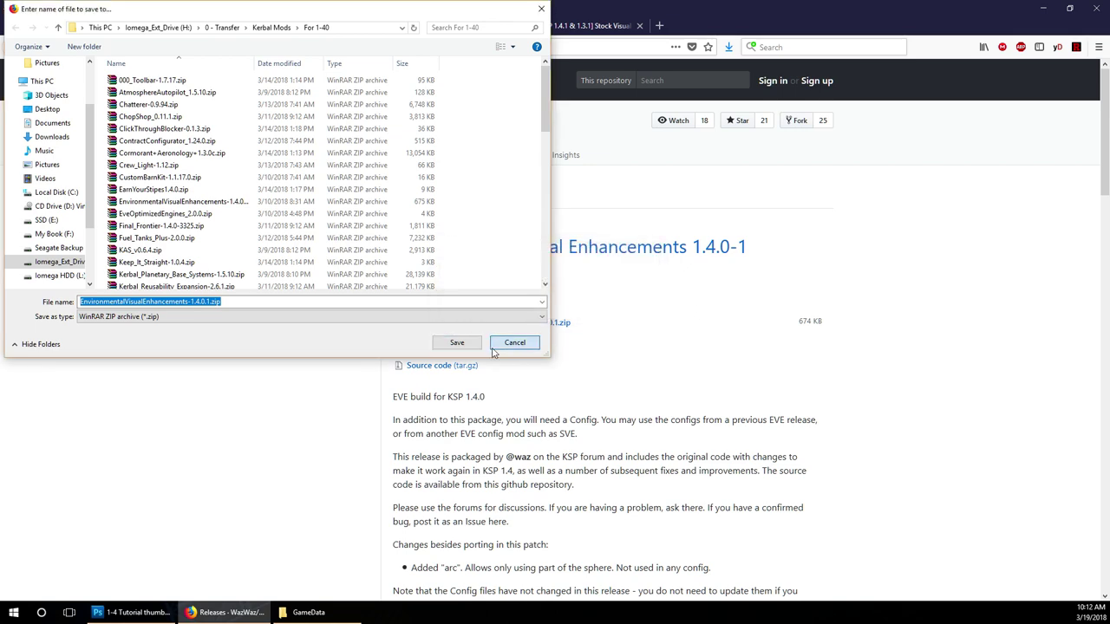
{"action": "left_click", "coordinate": [496, 345]}
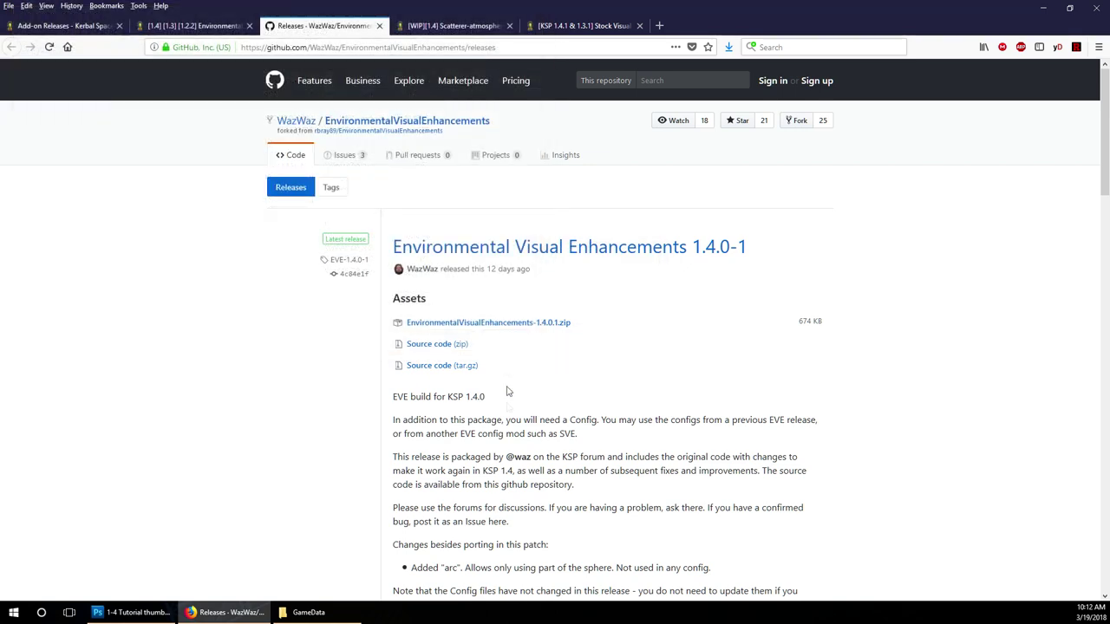
Step: Close the EVE releases page and the EVE thread, and look over the Scatterer thread's introduction
{"action": "left_click", "coordinate": [379, 26]}
{"action": "left_click", "coordinate": [249, 26]}
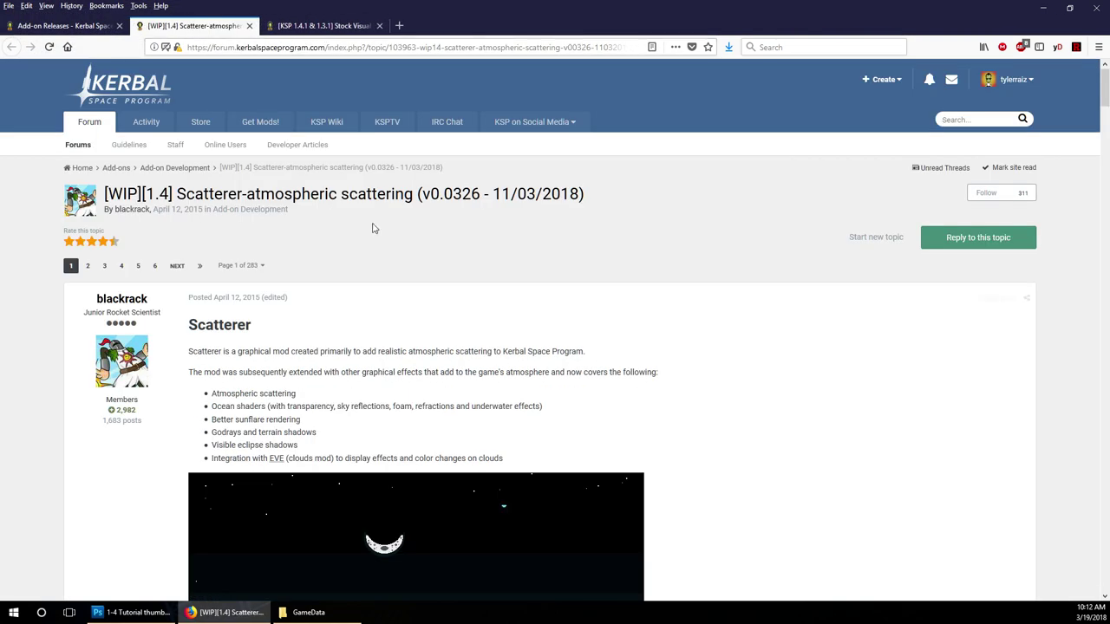
{"action": "scroll", "coordinate": [354, 322], "scroll_direction": "down", "scroll_amount": 4}
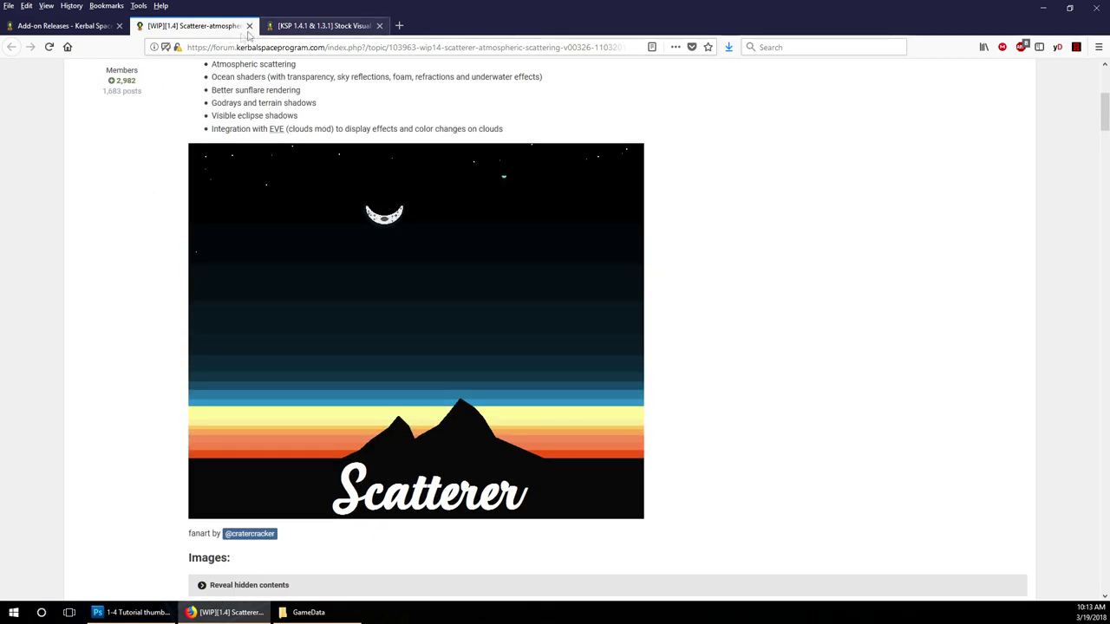
Step: From the Stock Visual Enhancements thread's optional mods, open the Kopernicus releases separately, check the latest version and close the page
{"action": "left_click", "coordinate": [308, 25]}
{"action": "scroll", "coordinate": [437, 353], "scroll_direction": "down", "scroll_amount": 10}
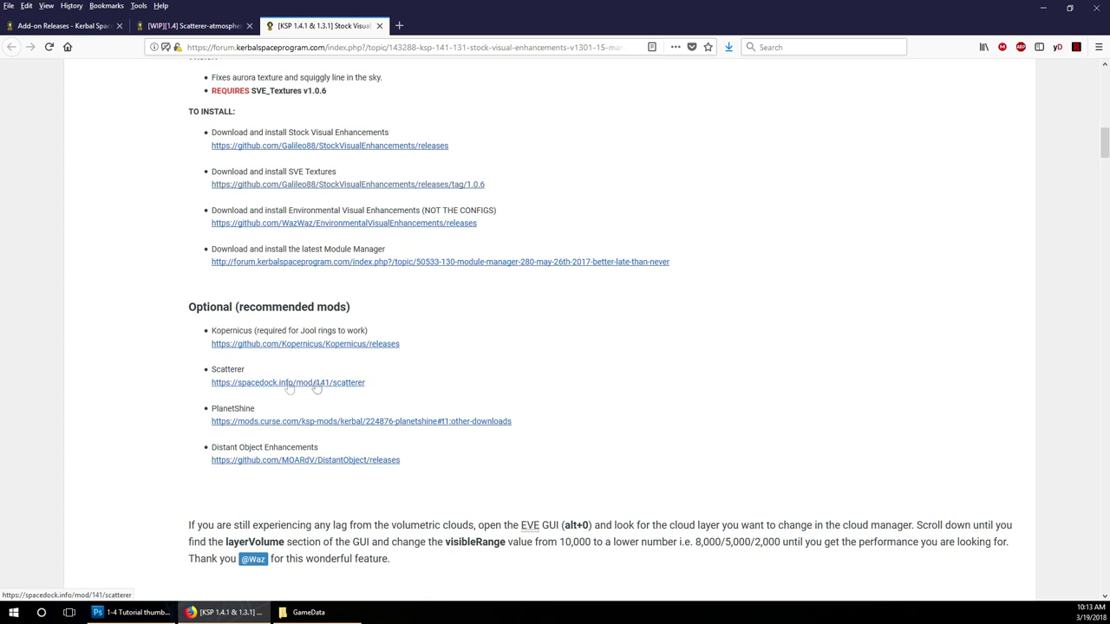
{"action": "right_click", "coordinate": [240, 351]}
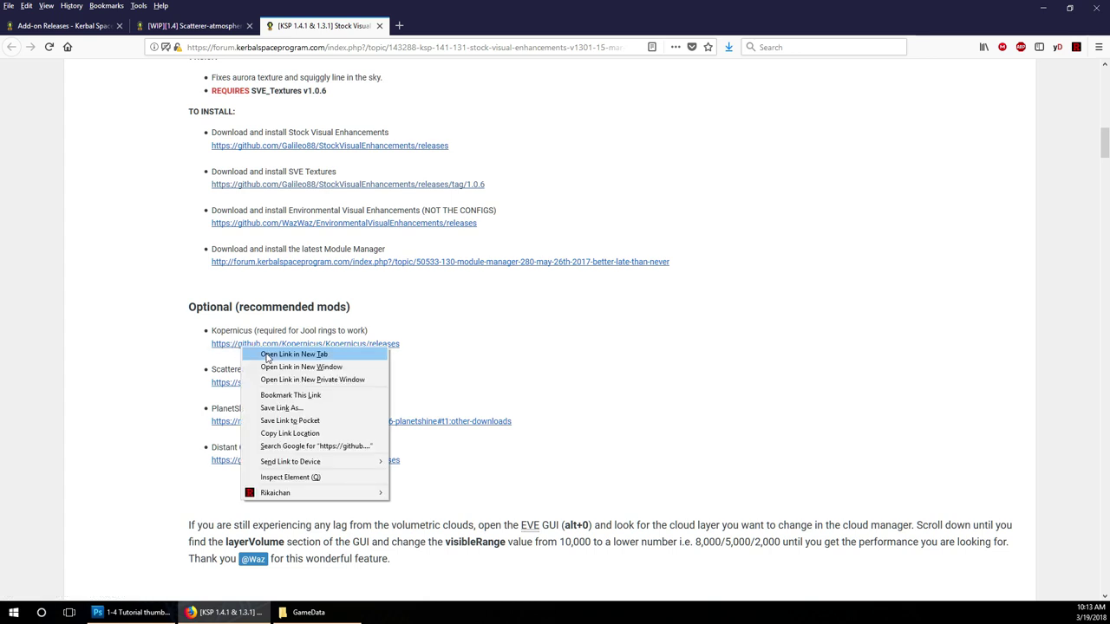
{"action": "left_click", "coordinate": [267, 357]}
{"action": "left_click", "coordinate": [446, 26]}
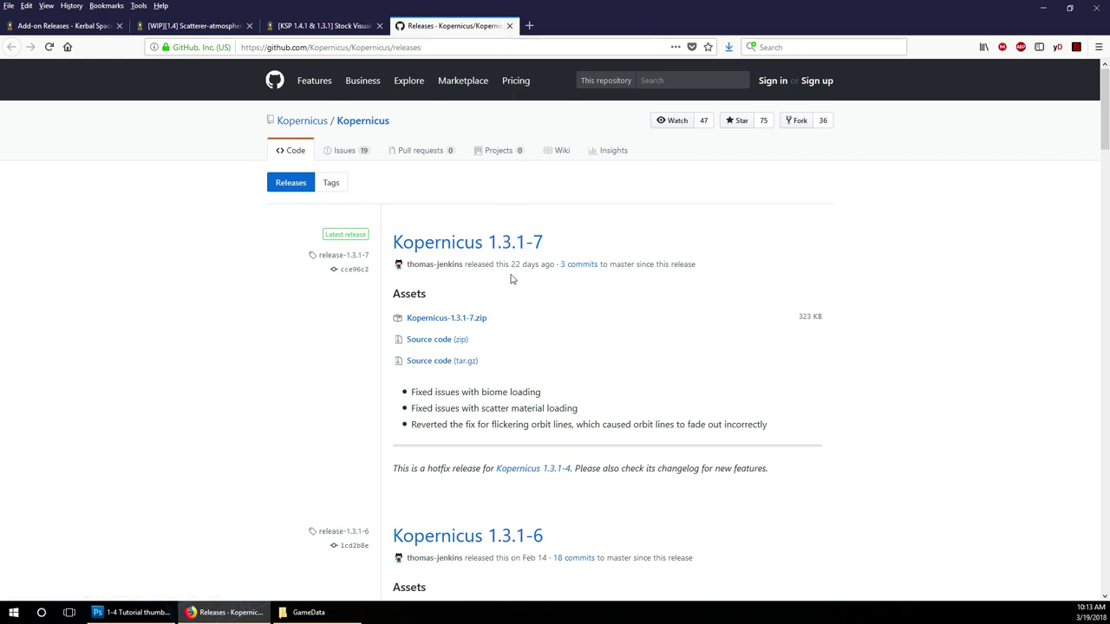
{"action": "left_click", "coordinate": [510, 26]}
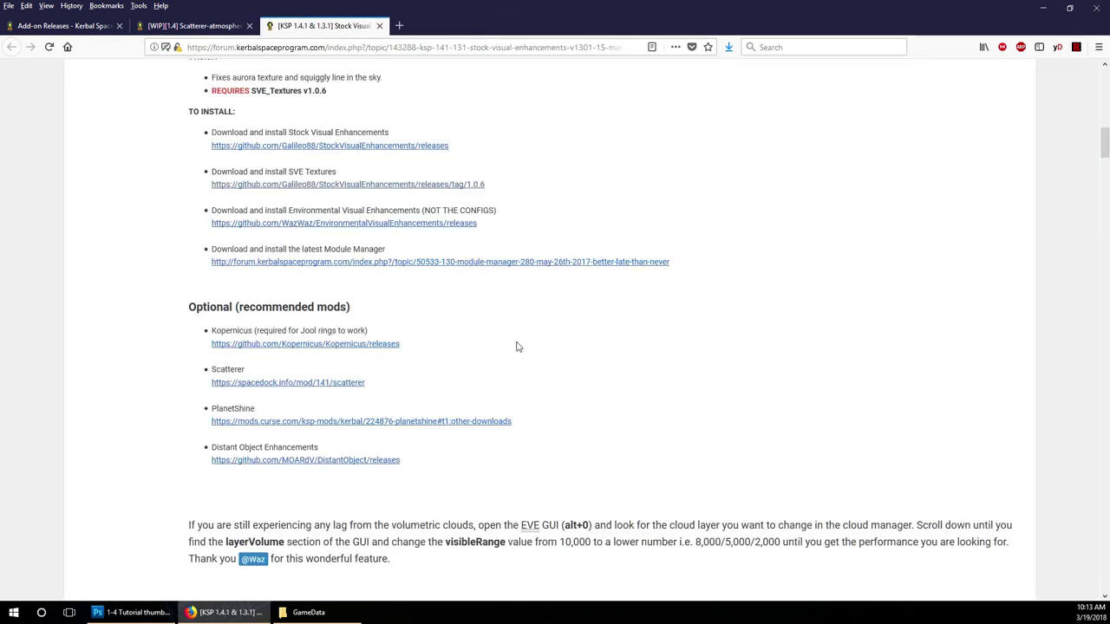
Step: Open the recommended PlanetShine link in a new tab, check its supported game version and close the page
{"action": "right_click", "coordinate": [333, 426]}
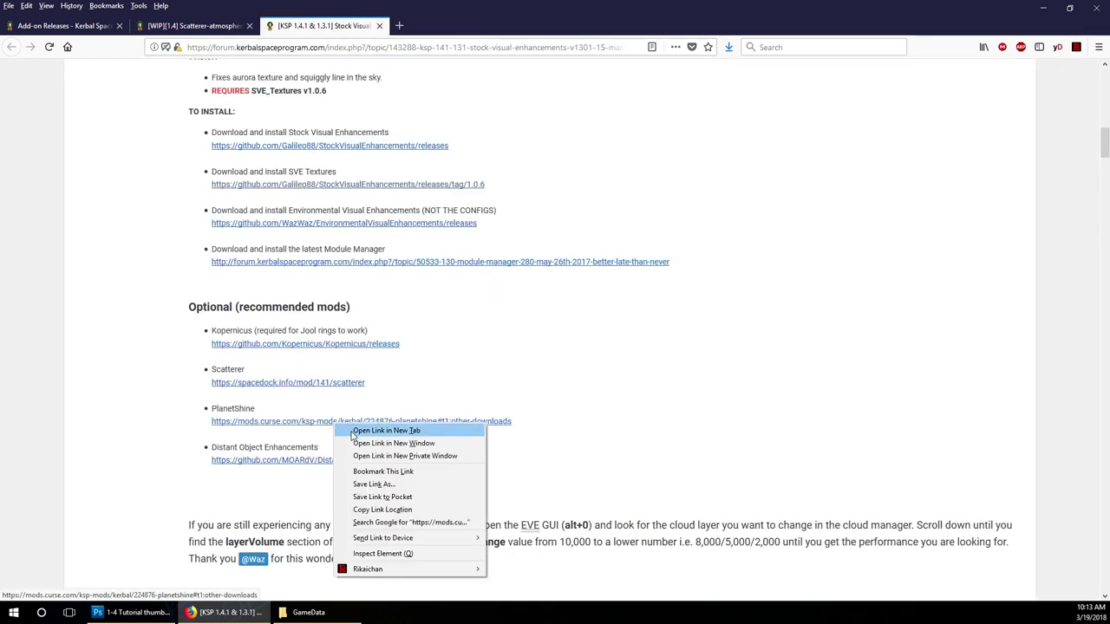
{"action": "left_click", "coordinate": [356, 431]}
{"action": "left_click", "coordinate": [460, 25]}
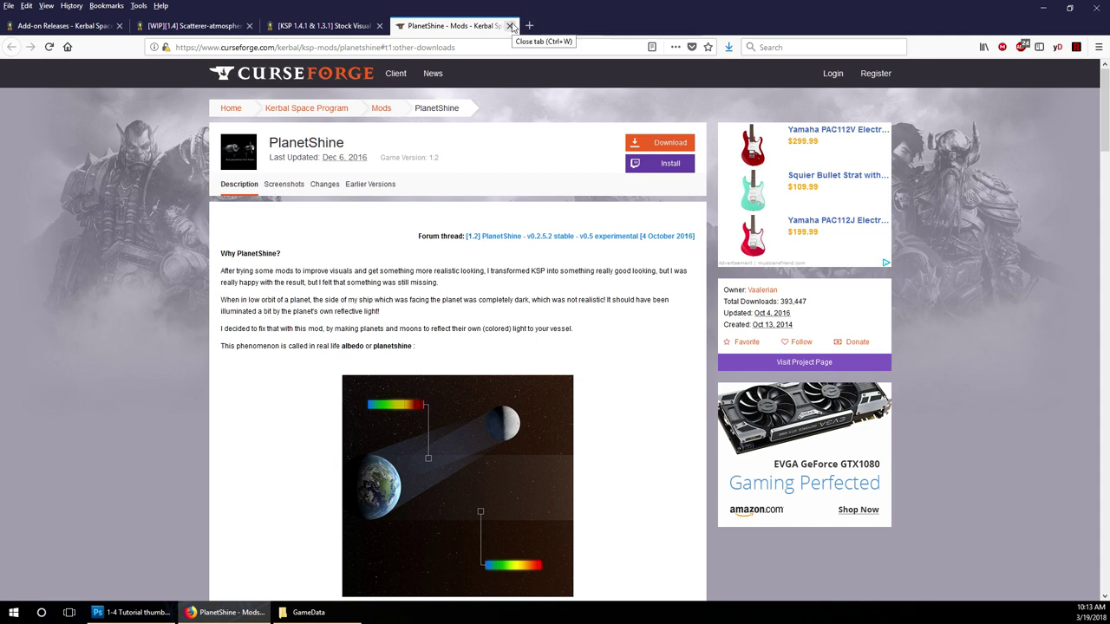
{"action": "left_click", "coordinate": [511, 26]}
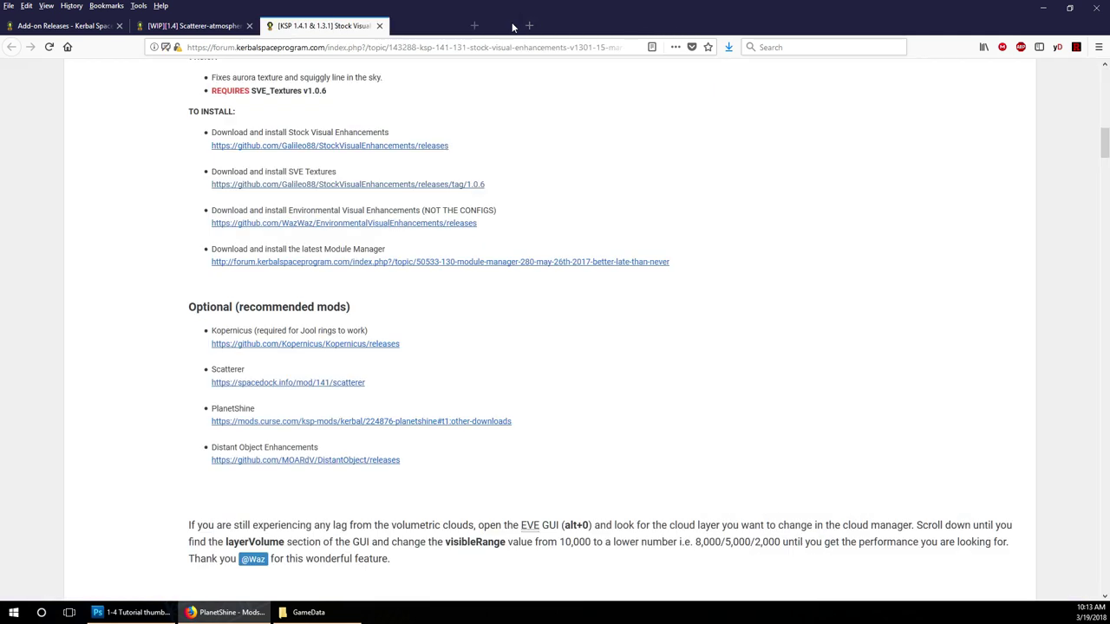
Step: Open the Distant Object Enhancements releases in a new tab, check the latest release's KSP compatibility and close the page
{"action": "right_click", "coordinate": [361, 460]}
{"action": "left_click", "coordinate": [381, 469]}
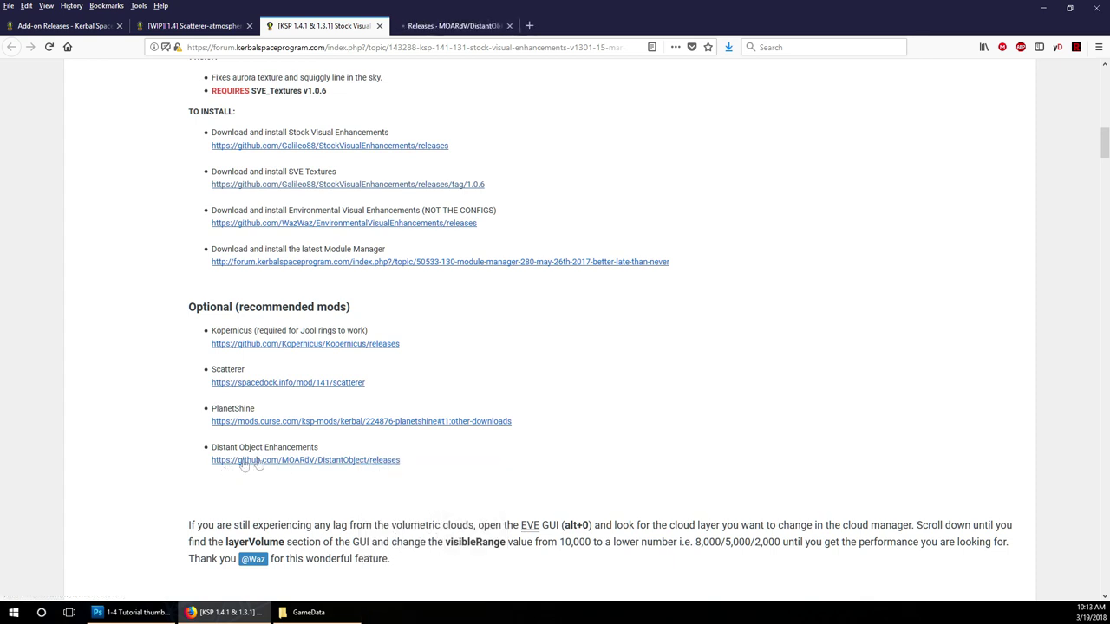
{"action": "left_click", "coordinate": [455, 25]}
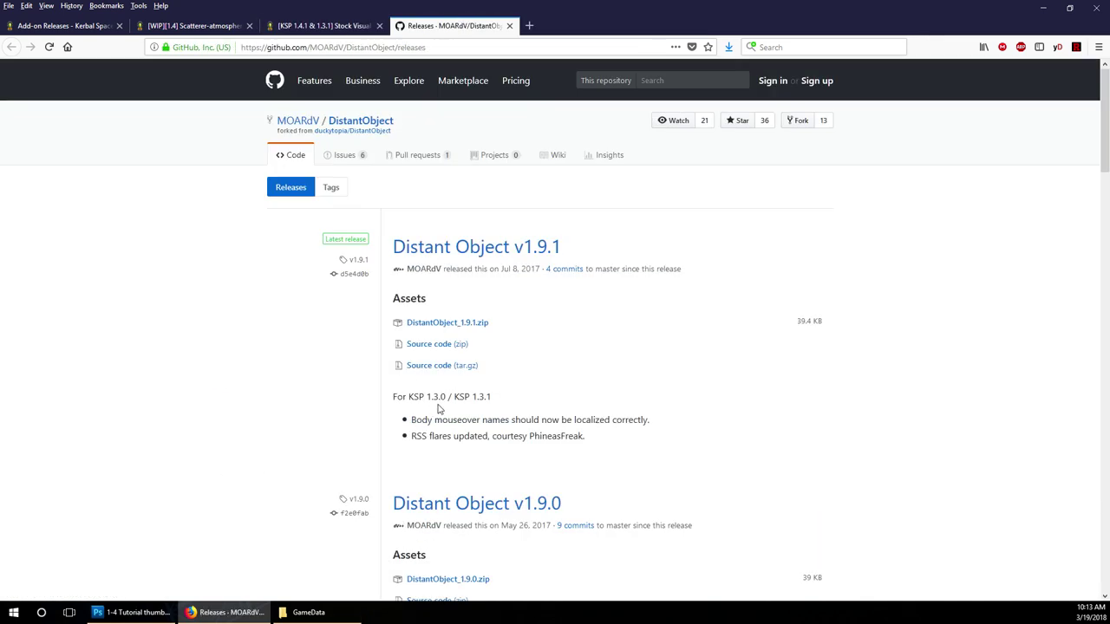
{"action": "left_click", "coordinate": [510, 26]}
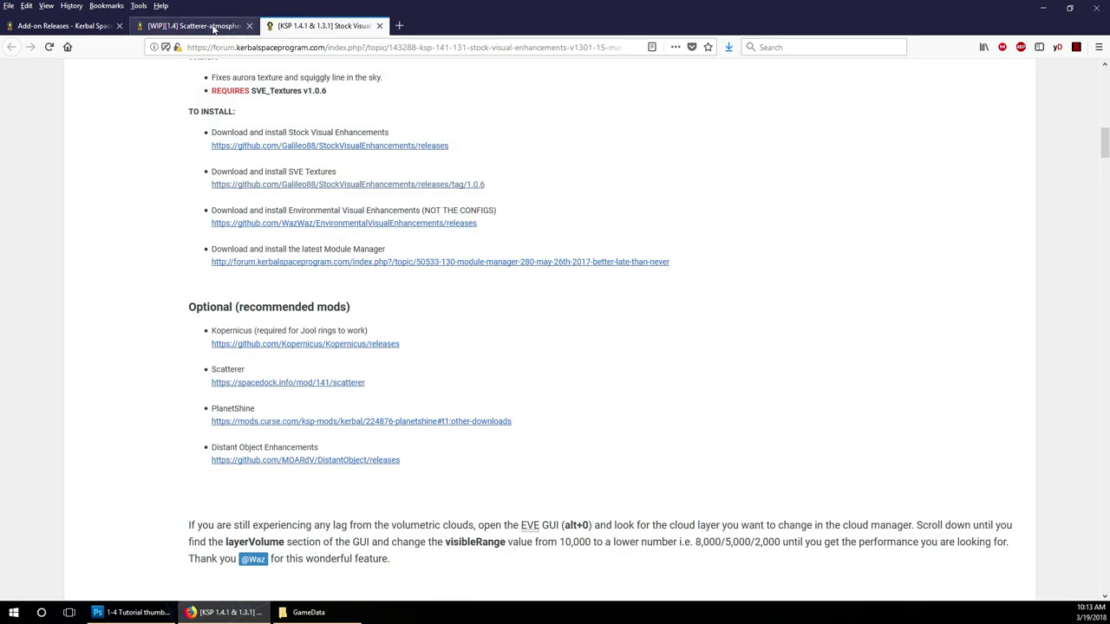
Step: Open the Stock Visual Enhancements releases and SVE Textures 1.0.6 links from the install instructions in new tabs
{"action": "scroll", "coordinate": [446, 182], "scroll_direction": "up", "scroll_amount": 5}
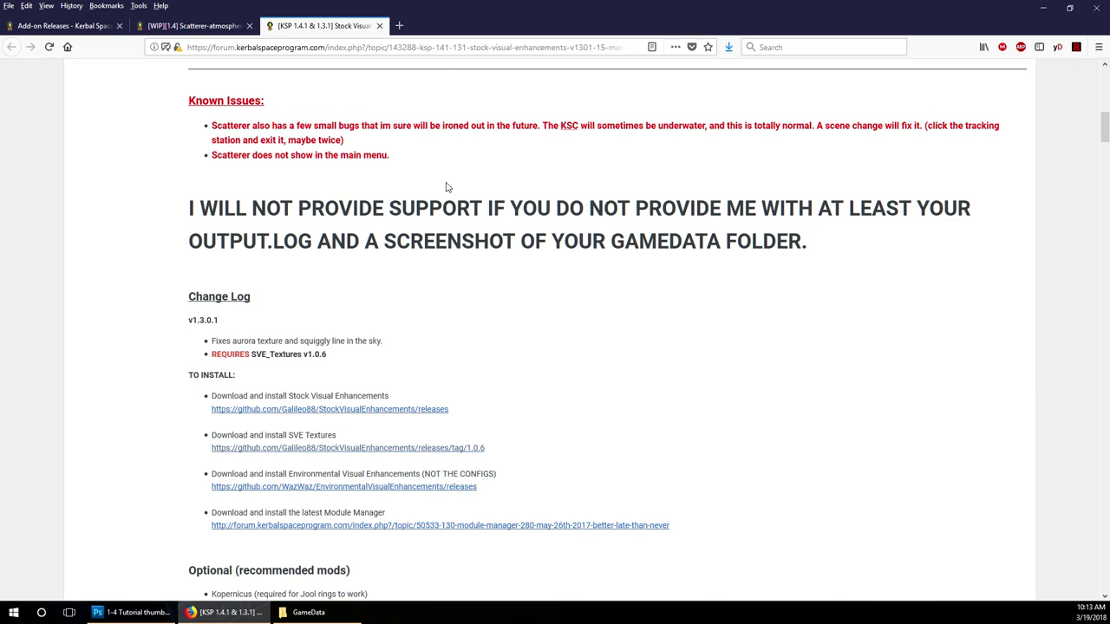
{"action": "scroll", "coordinate": [446, 186], "scroll_direction": "up", "scroll_amount": 2}
{"action": "scroll", "coordinate": [446, 187], "scroll_direction": "down", "scroll_amount": 4}
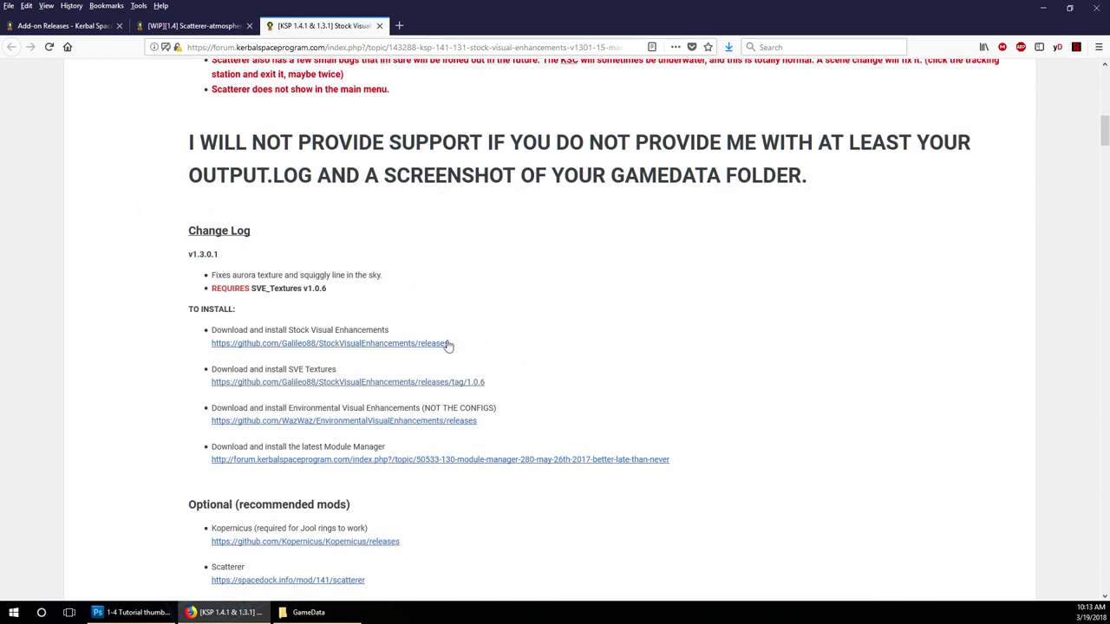
{"action": "right_click", "coordinate": [359, 350]}
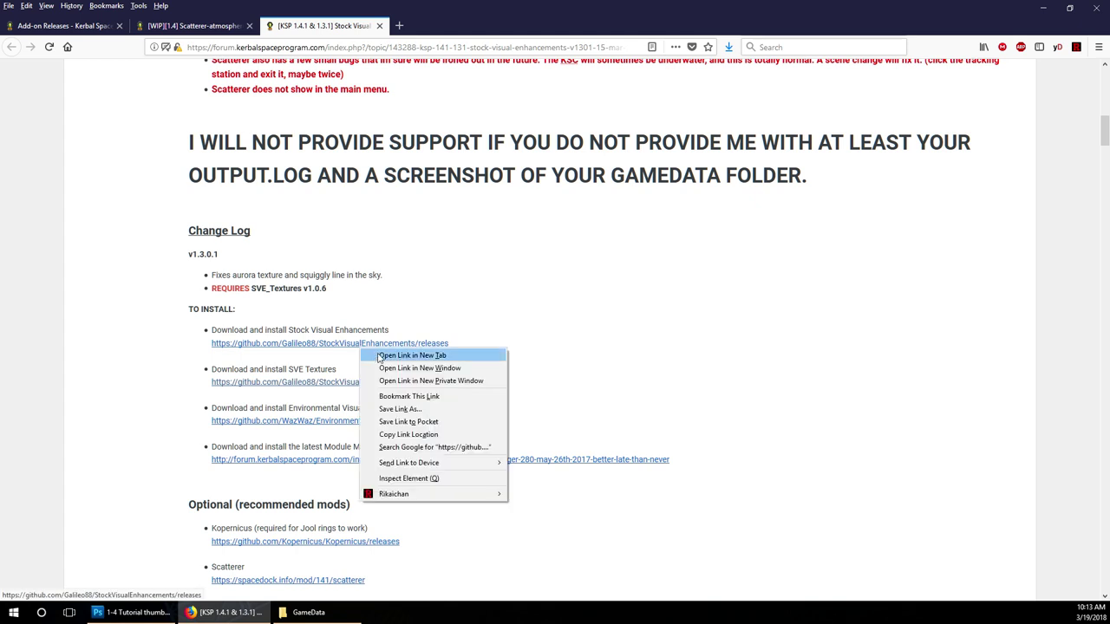
{"action": "left_click", "coordinate": [370, 356]}
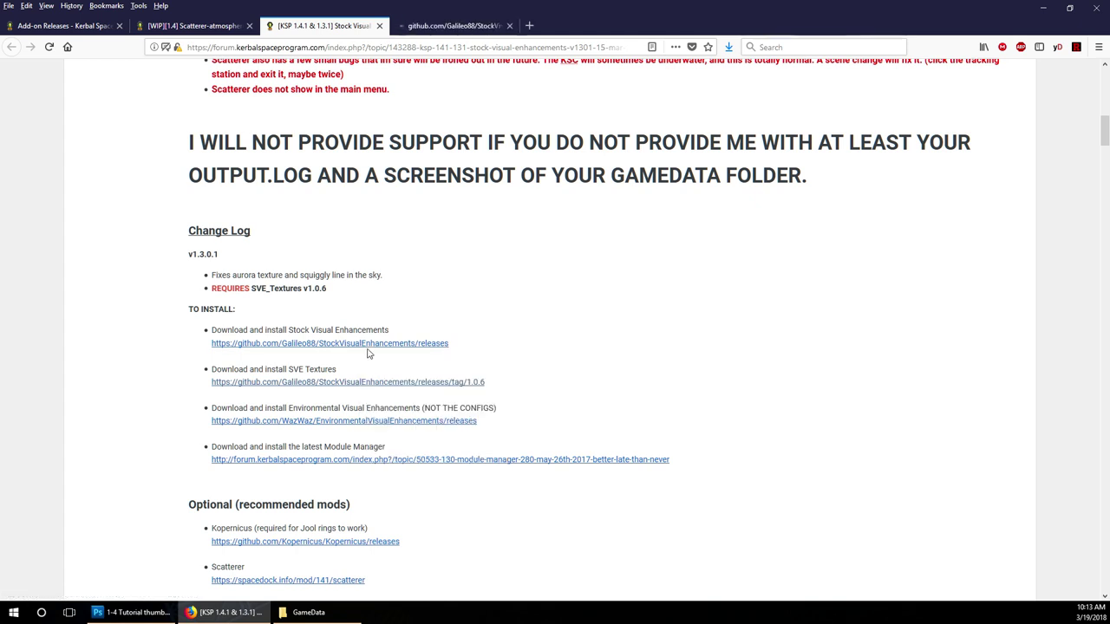
{"action": "right_click", "coordinate": [388, 390]}
{"action": "left_click", "coordinate": [397, 396]}
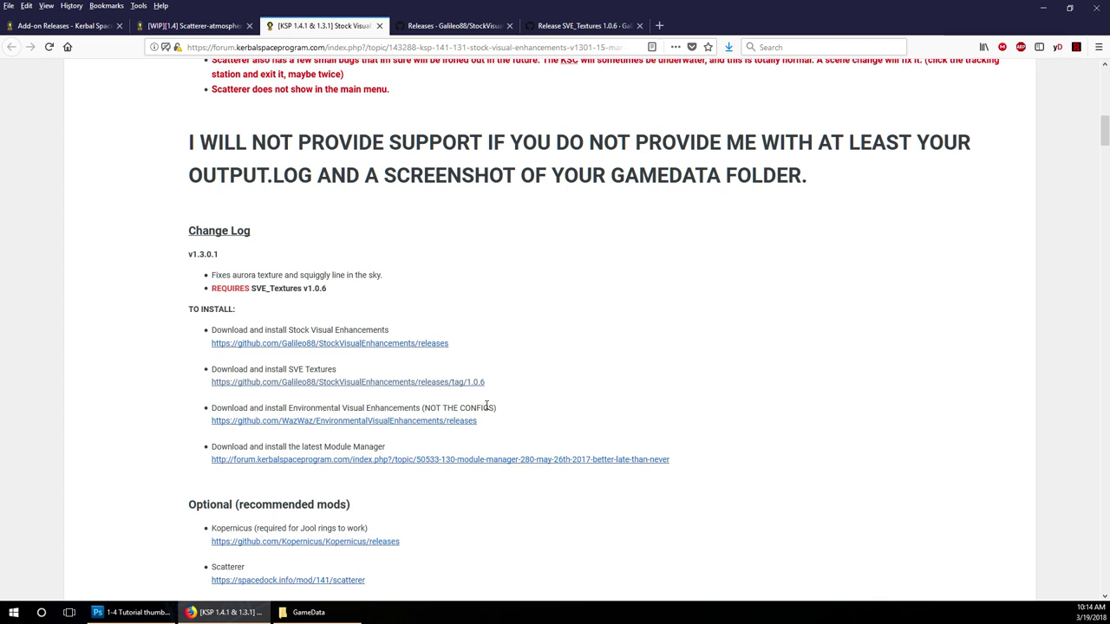
Step: Open the EVE releases from the install instructions, compare the 1.4.0-1 and 1.2.2-1 assets and config notes, and close the page
{"action": "right_click", "coordinate": [408, 422]}
{"action": "left_click", "coordinate": [451, 432]}
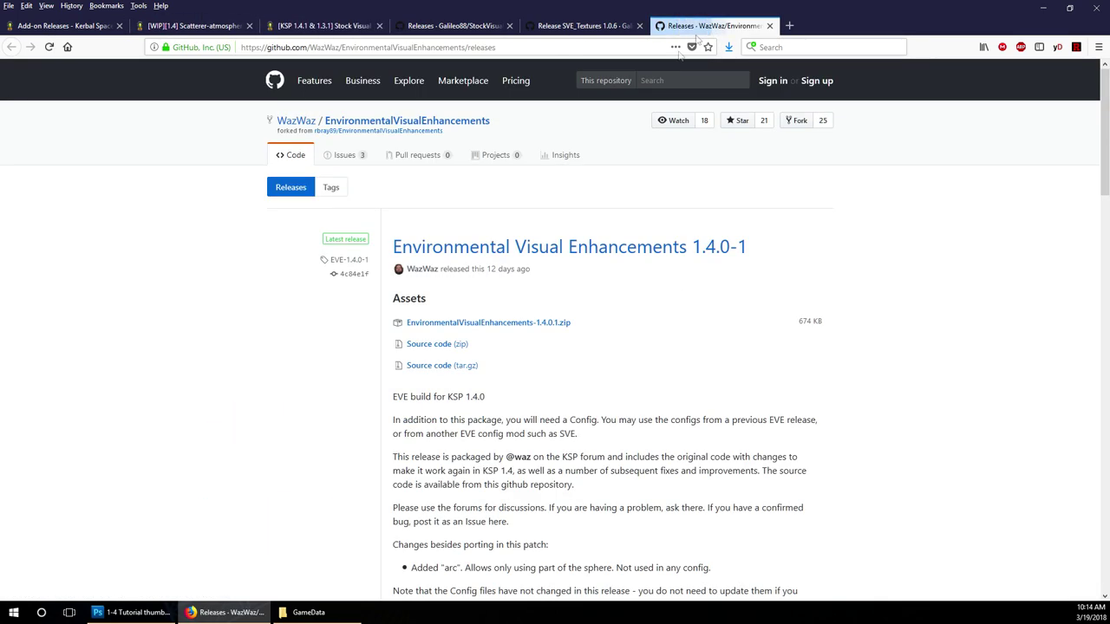
{"action": "scroll", "coordinate": [565, 282], "scroll_direction": "down", "scroll_amount": 2}
{"action": "scroll", "coordinate": [564, 281], "scroll_direction": "down", "scroll_amount": 3}
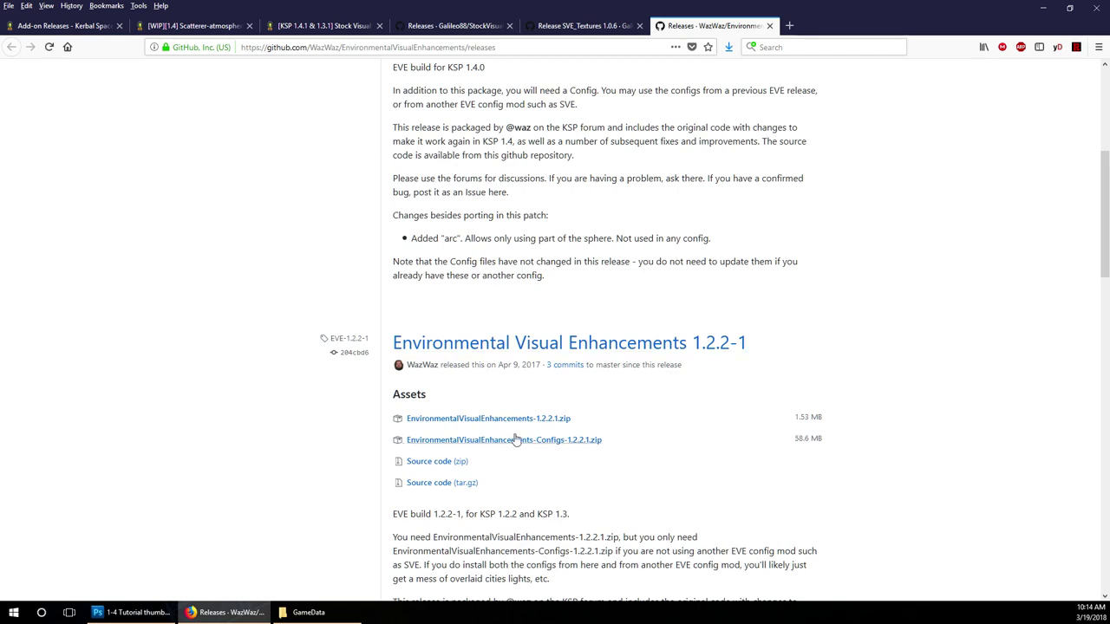
{"action": "scroll", "coordinate": [559, 443], "scroll_direction": "up", "scroll_amount": 6}
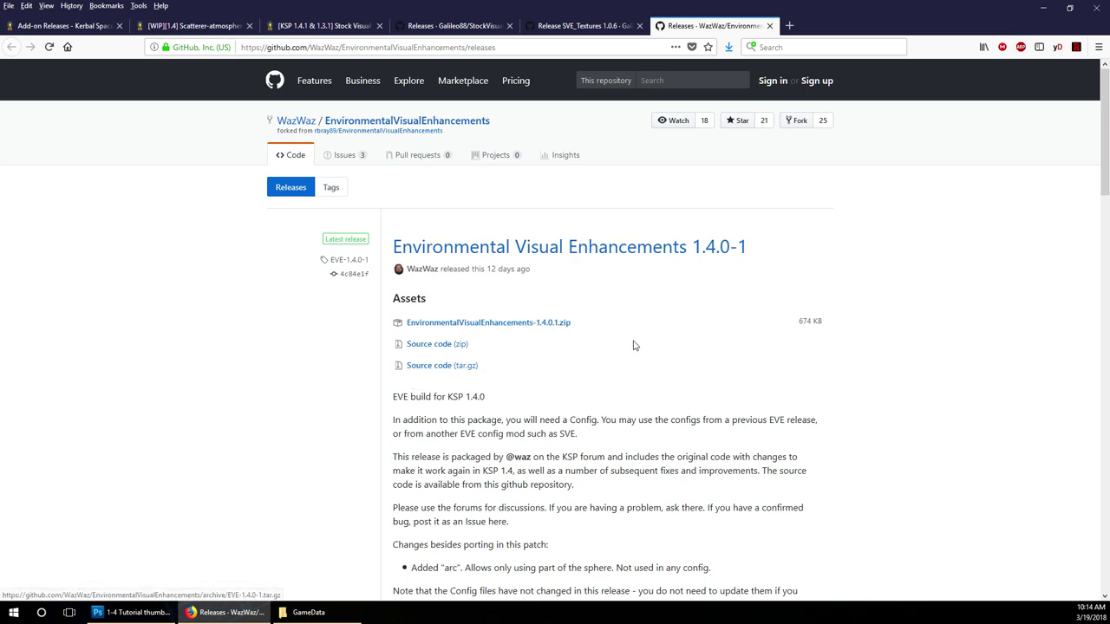
{"action": "scroll", "coordinate": [633, 345], "scroll_direction": "down", "scroll_amount": 3}
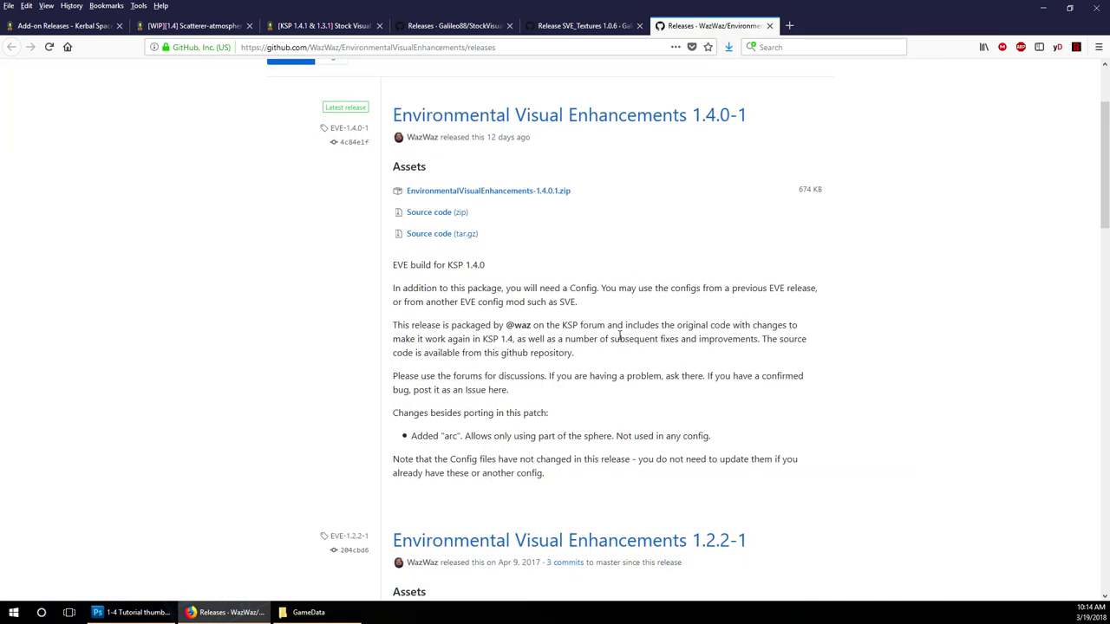
{"action": "scroll", "coordinate": [620, 336], "scroll_direction": "up", "scroll_amount": 3}
{"action": "scroll", "coordinate": [520, 351], "scroll_direction": "down", "scroll_amount": 10}
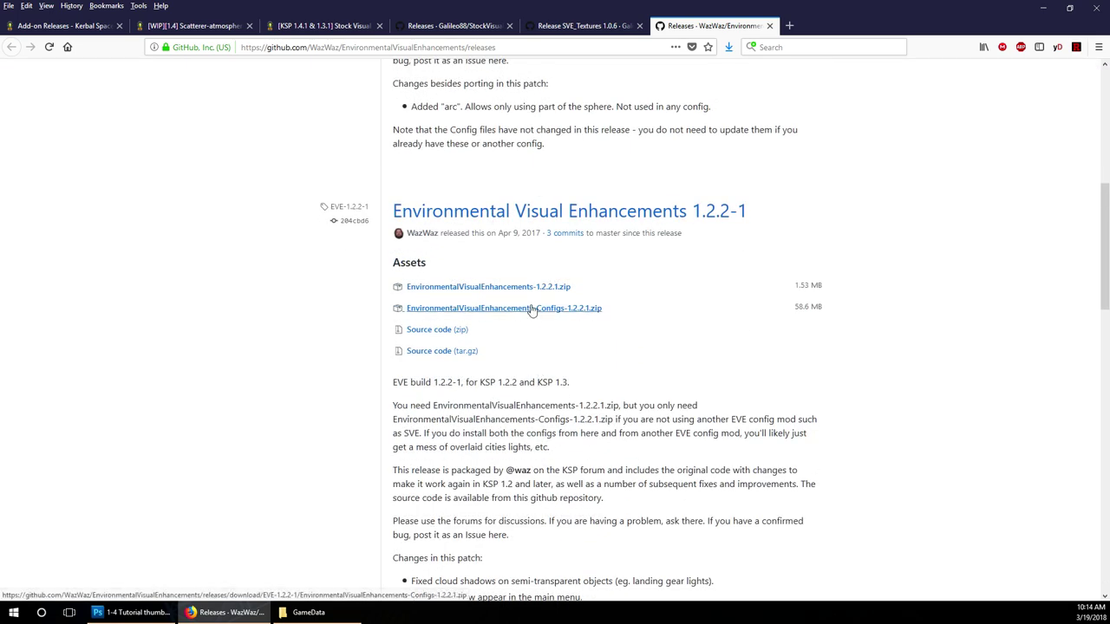
{"action": "left_click", "coordinate": [769, 26]}
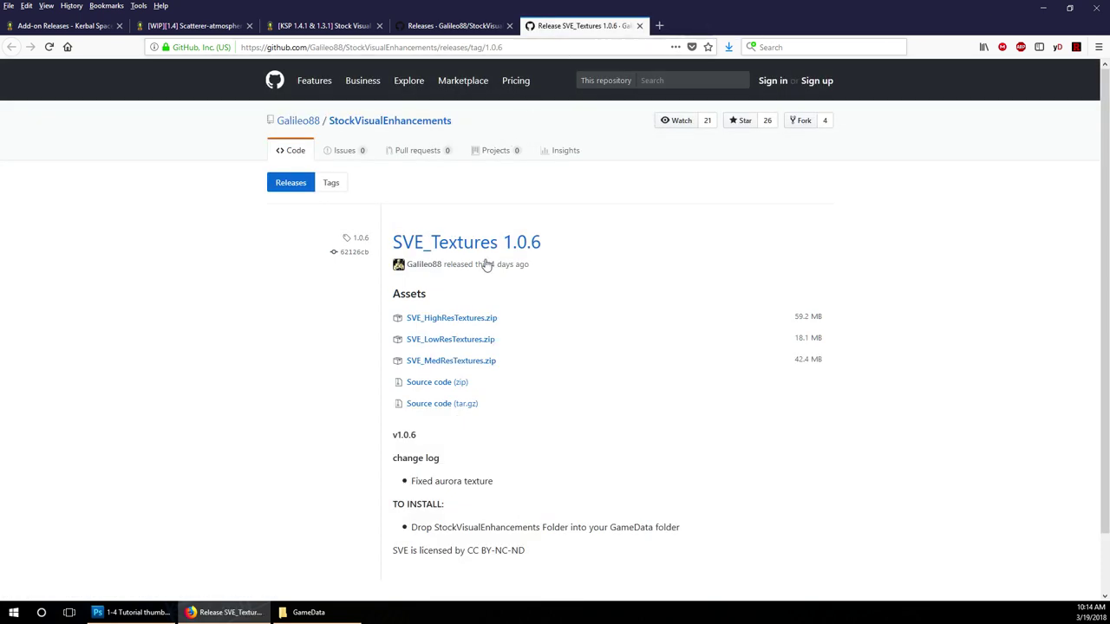
Step: Try to download SVE.v1.3.0.1.zip from the Stock Visual Enhancements releases page, then close that page
{"action": "left_click", "coordinate": [459, 25]}
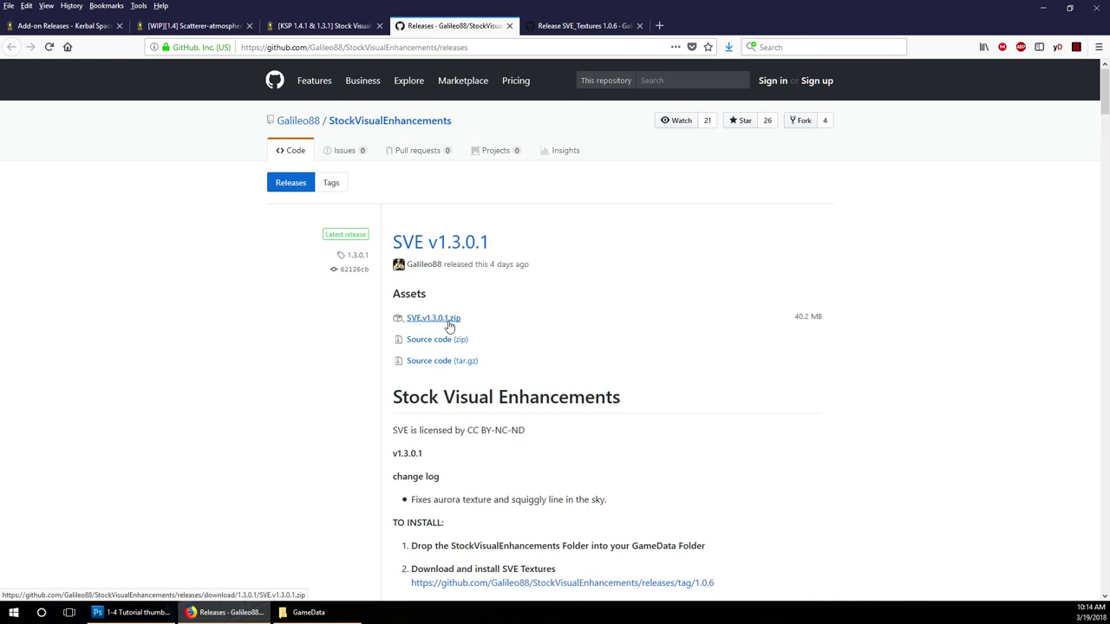
{"action": "left_click", "coordinate": [448, 326]}
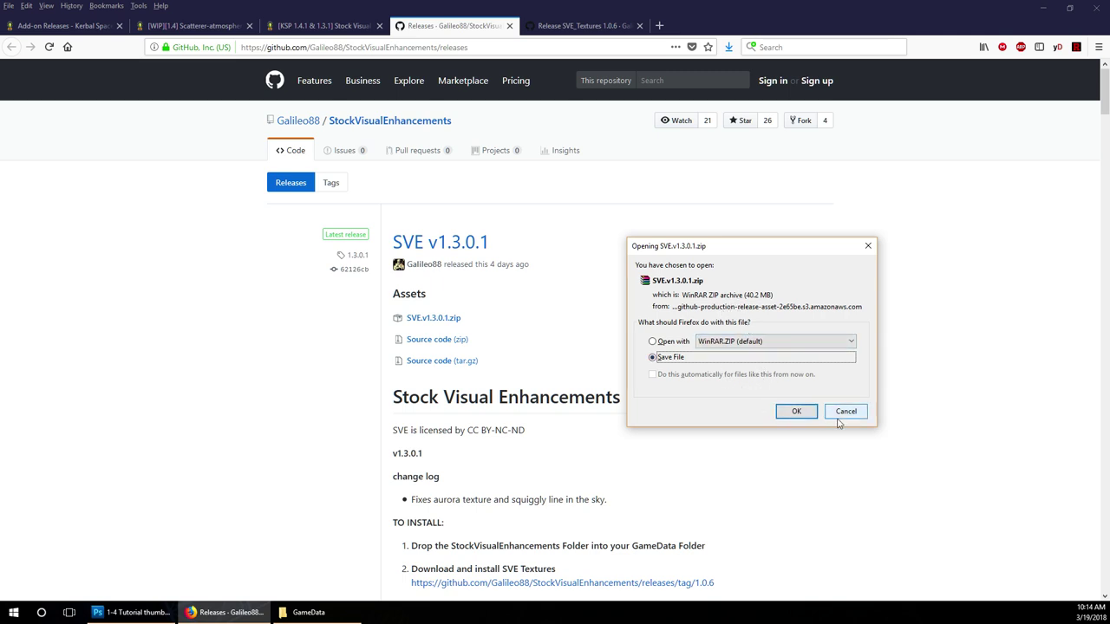
{"action": "left_click", "coordinate": [839, 421]}
{"action": "left_click", "coordinate": [509, 25]}
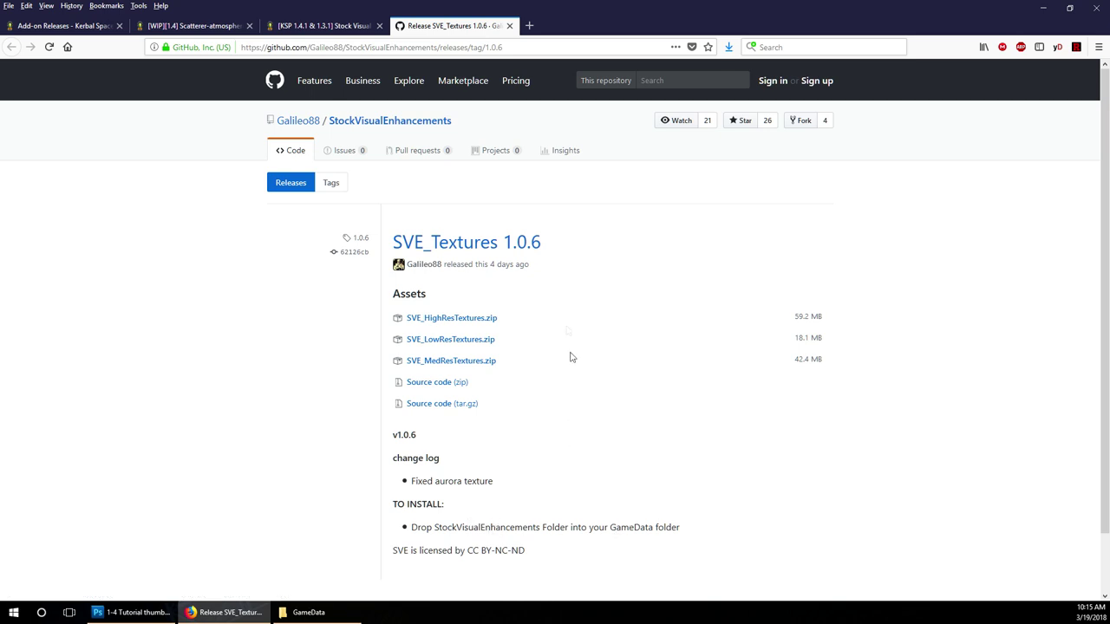
Step: Close the SVE_Textures 1.0.6 and Stock Visual Enhancements pages, and open Scatterer's SpaceDock page from its forum thread's KSP 1.4 download link
{"action": "left_click", "coordinate": [509, 25]}
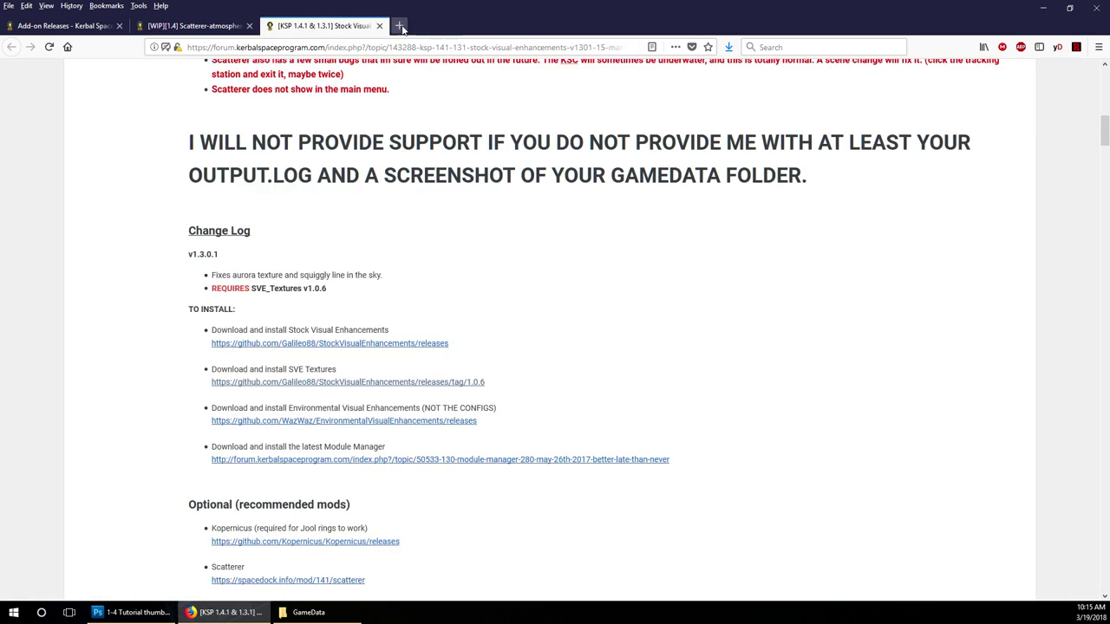
{"action": "left_click", "coordinate": [379, 26]}
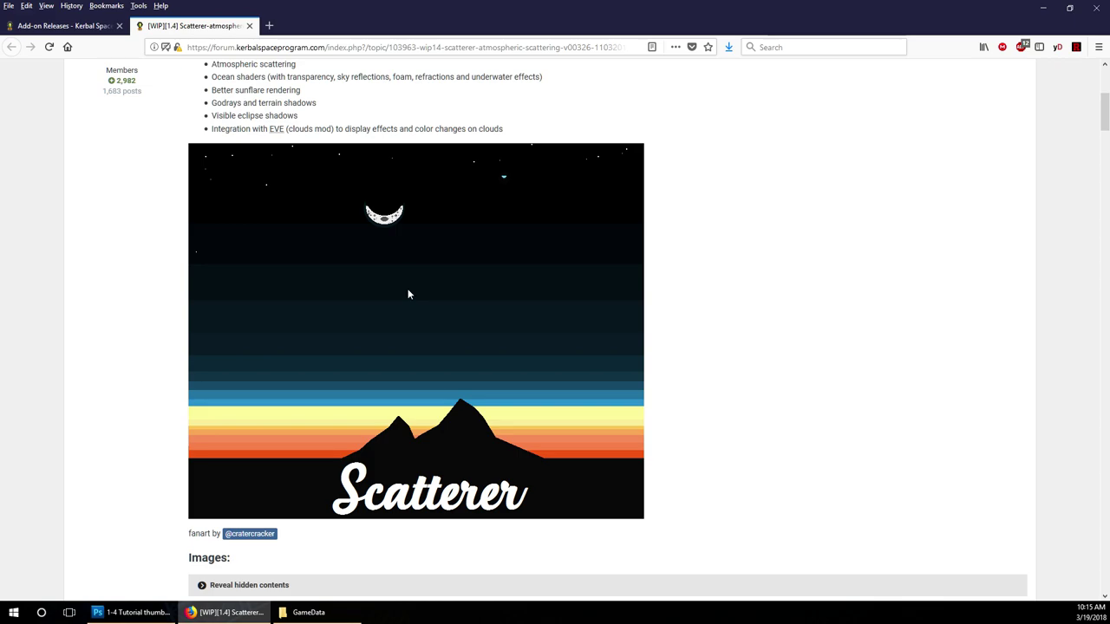
{"action": "scroll", "coordinate": [408, 295], "scroll_direction": "down", "scroll_amount": 5}
{"action": "scroll", "coordinate": [405, 290], "scroll_direction": "down", "scroll_amount": 5}
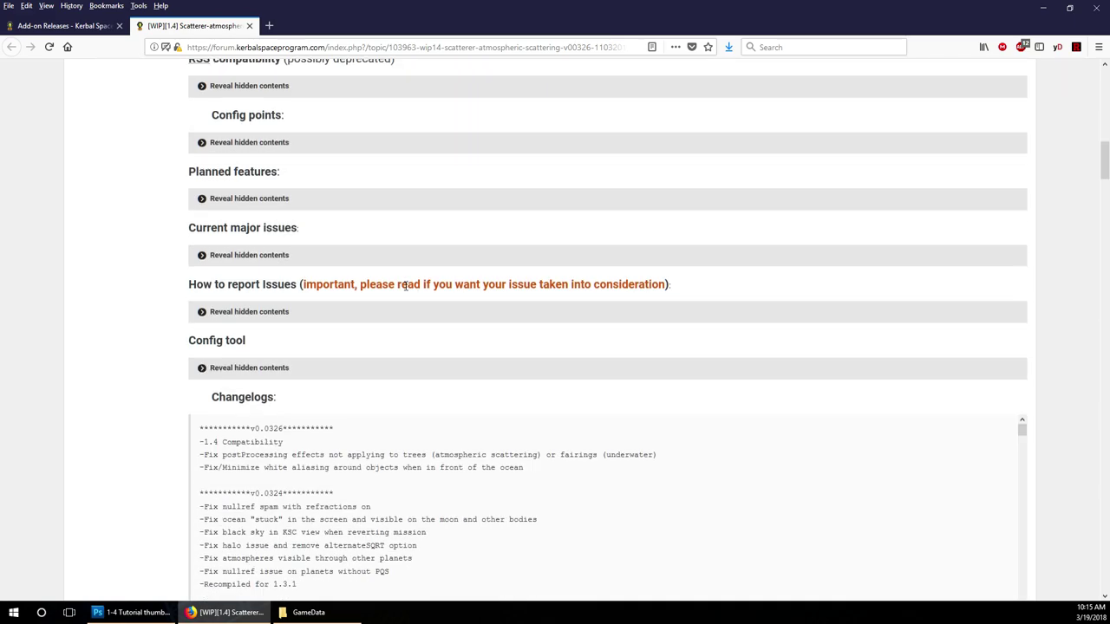
{"action": "scroll", "coordinate": [405, 286], "scroll_direction": "down", "scroll_amount": 4}
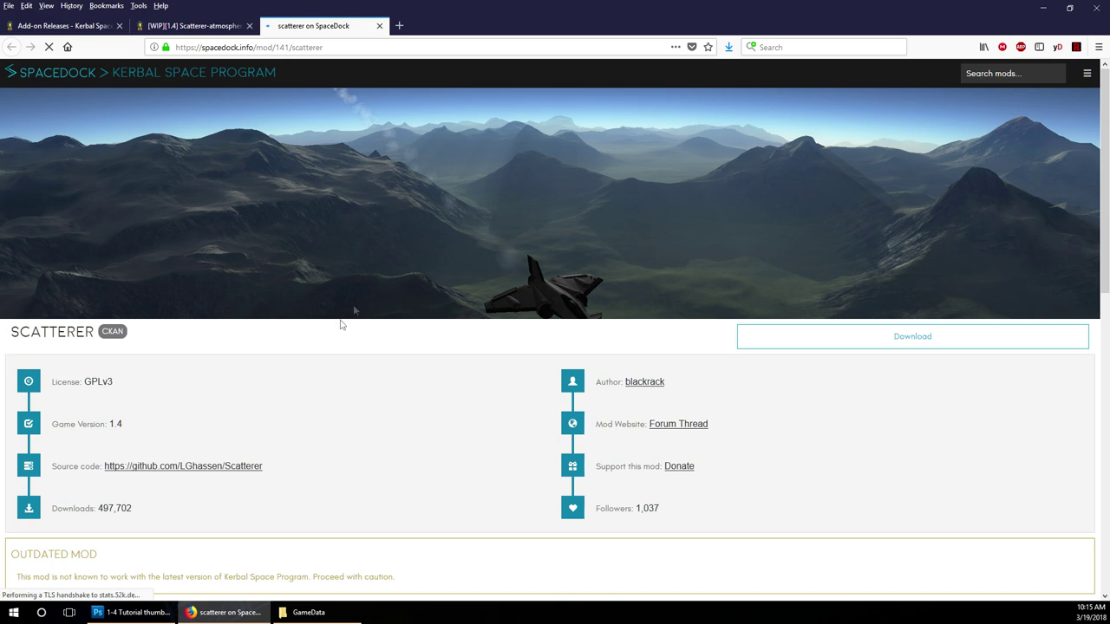
Step: Check Scatterer's game version and compatibility notice on SpaceDock, and look at the version tags in the Add-on Releases list
{"action": "scroll", "coordinate": [286, 365], "scroll_direction": "down", "scroll_amount": 4}
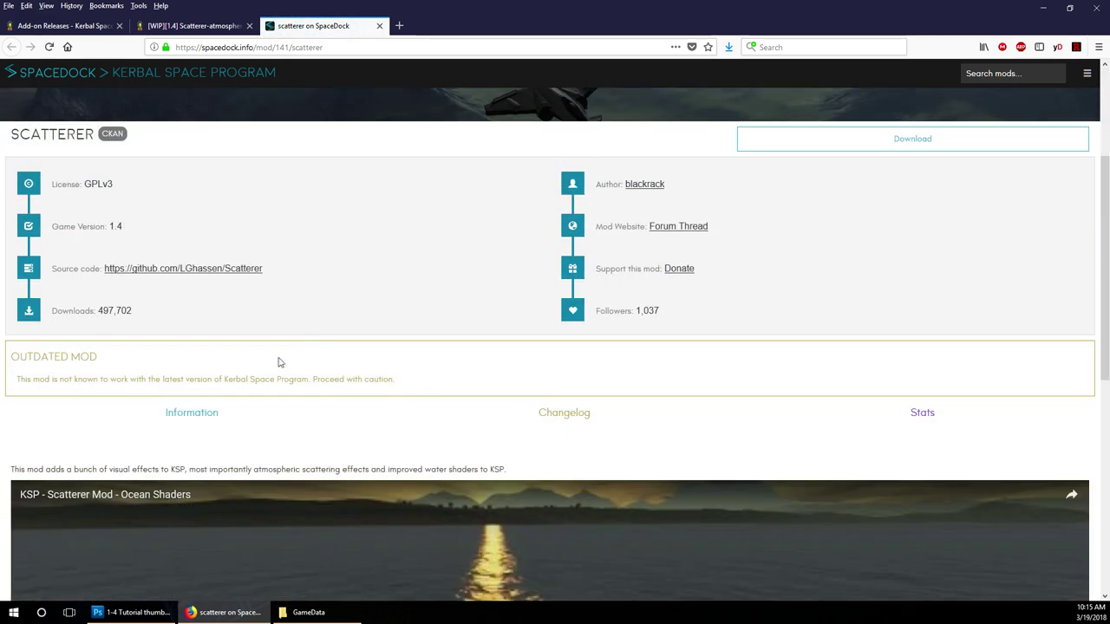
{"action": "scroll", "coordinate": [254, 362], "scroll_direction": "up", "scroll_amount": 3}
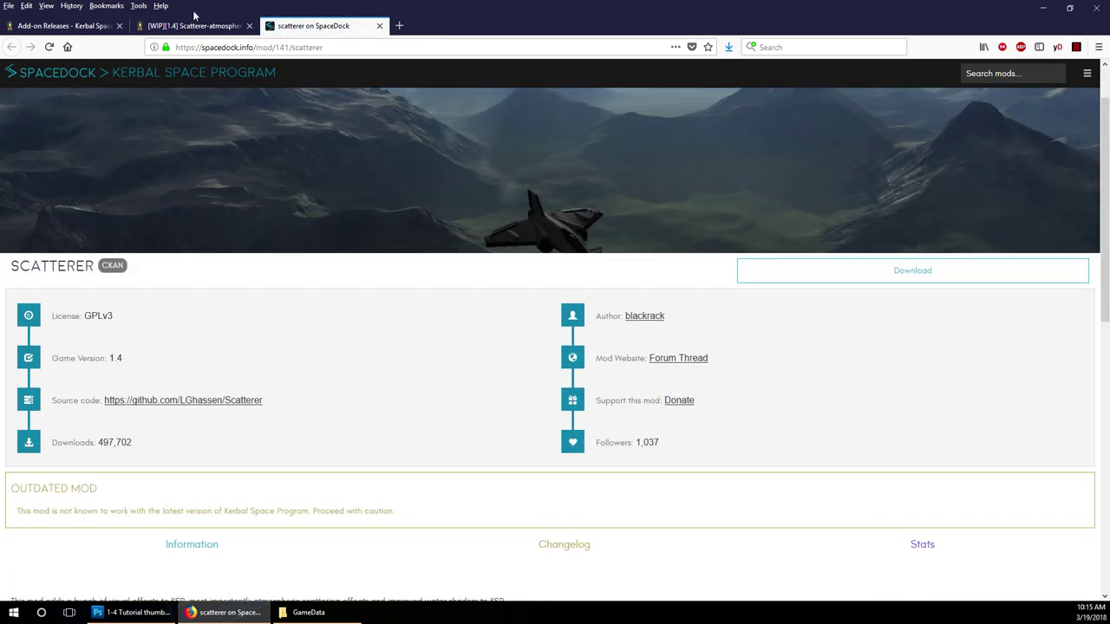
{"action": "left_click", "coordinate": [195, 22]}
{"action": "left_click", "coordinate": [300, 22]}
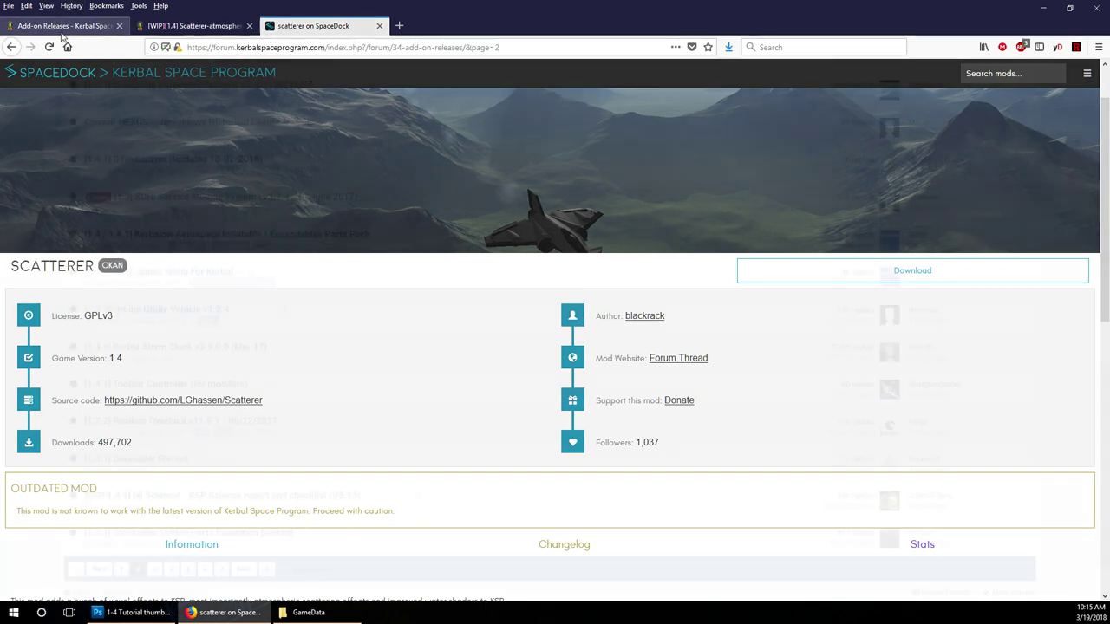
{"action": "left_click", "coordinate": [62, 26]}
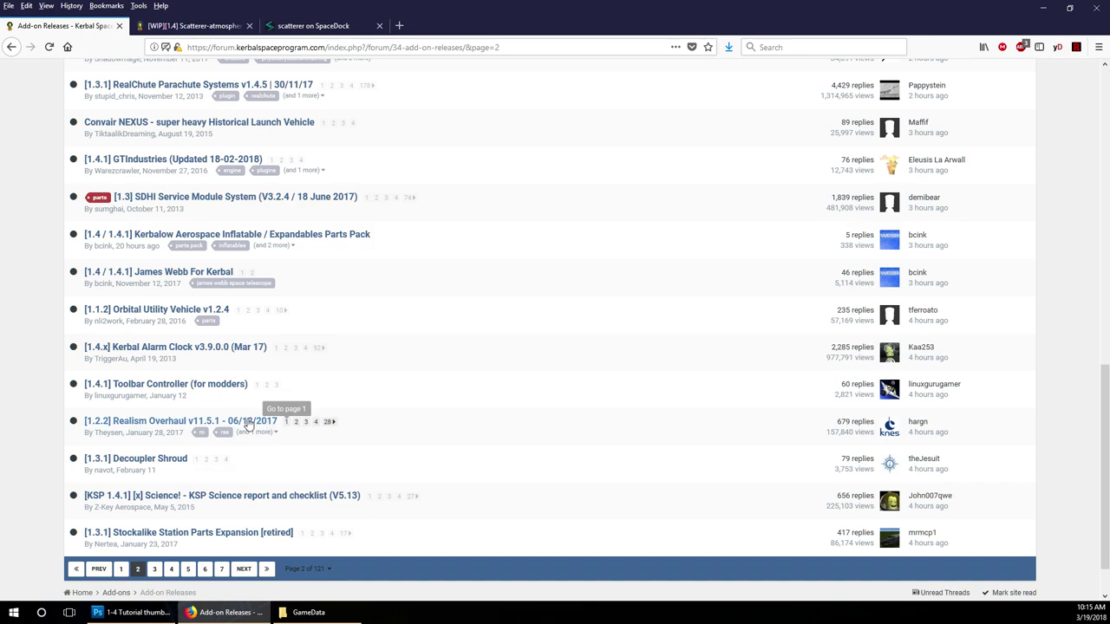
Step: Review the Scatterer forum thread's title, feature list and section headings for version and compatibility information
{"action": "left_click", "coordinate": [194, 26]}
{"action": "scroll", "coordinate": [314, 261], "scroll_direction": "up", "scroll_amount": 15}
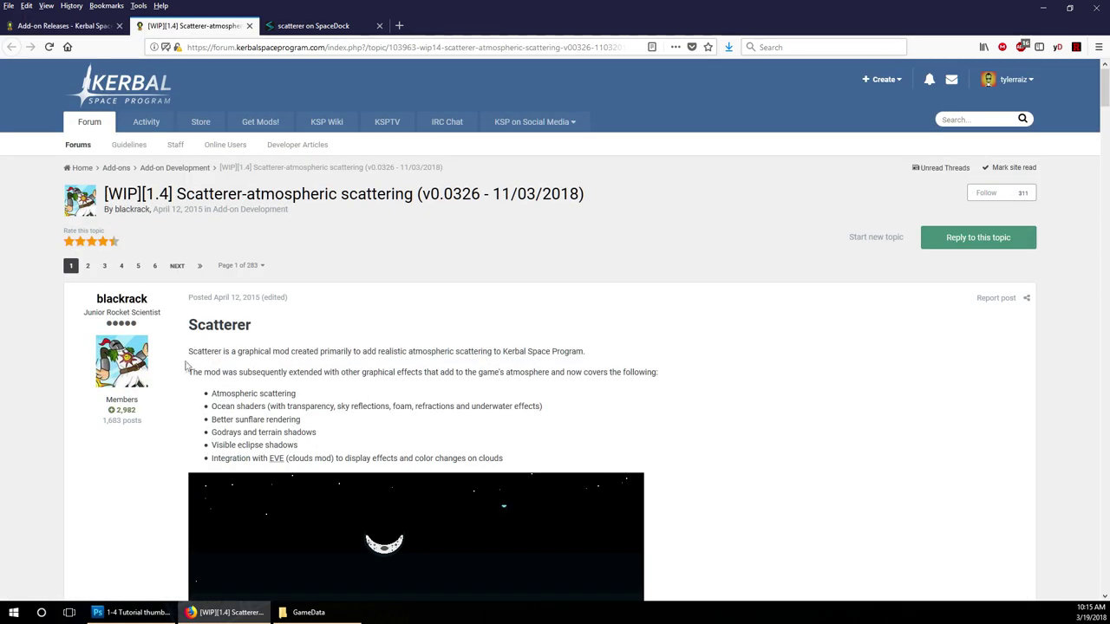
{"action": "scroll", "coordinate": [385, 389], "scroll_direction": "down", "scroll_amount": 5}
{"action": "scroll", "coordinate": [385, 390], "scroll_direction": "down", "scroll_amount": 3}
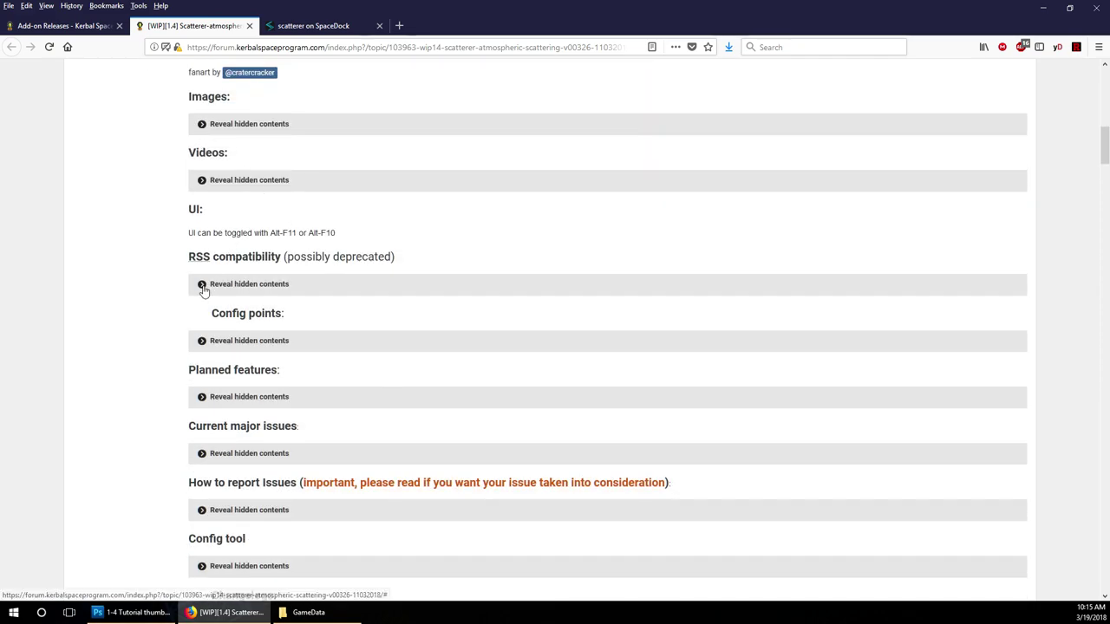
{"action": "scroll", "coordinate": [260, 285], "scroll_direction": "up", "scroll_amount": 5}
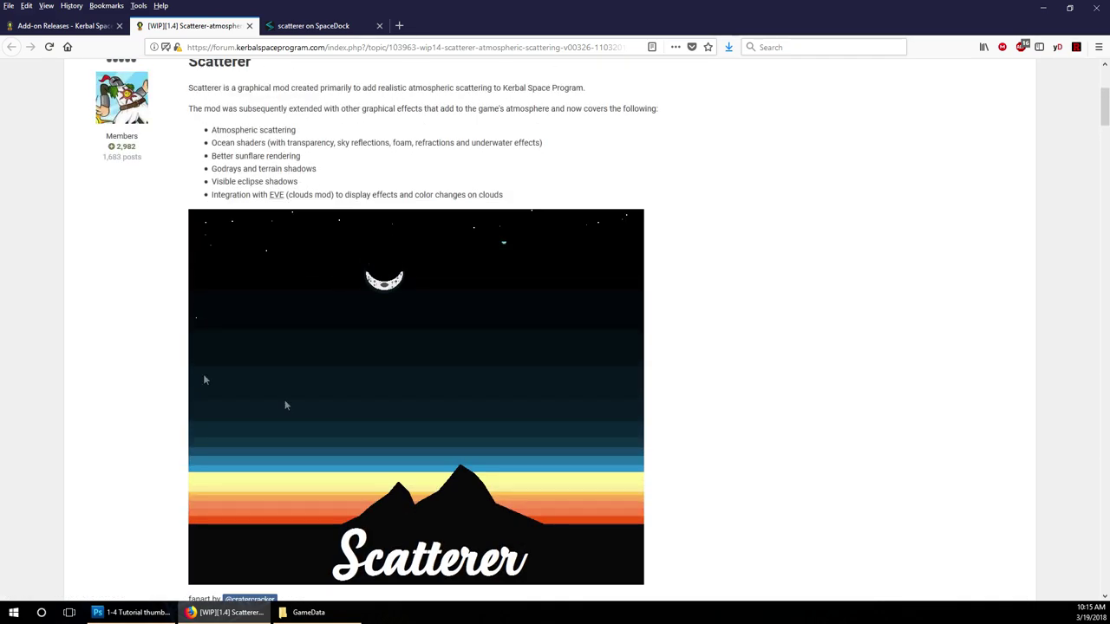
{"action": "scroll", "coordinate": [285, 405], "scroll_direction": "up", "scroll_amount": 3}
{"action": "scroll", "coordinate": [254, 392], "scroll_direction": "down", "scroll_amount": 4}
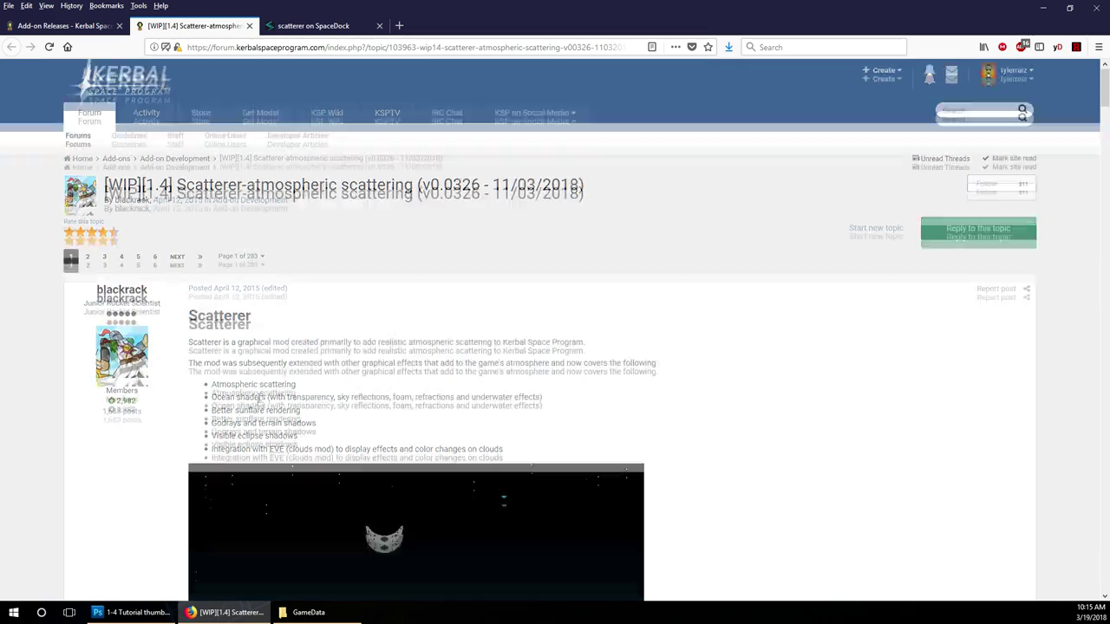
{"action": "scroll", "coordinate": [273, 179], "scroll_direction": "down", "scroll_amount": 3}
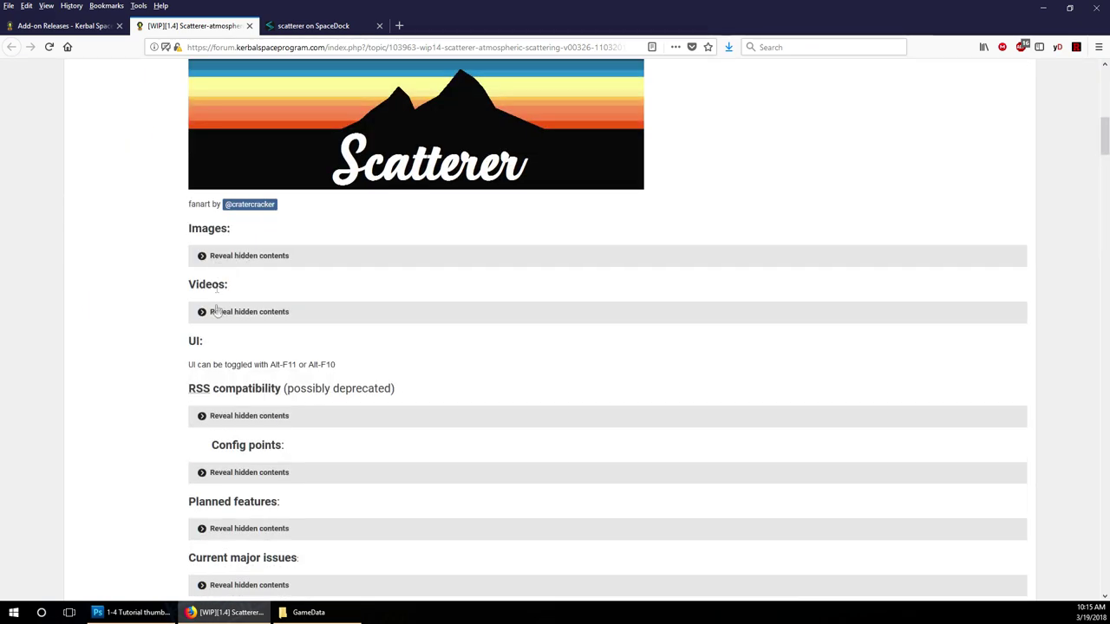
{"action": "scroll", "coordinate": [217, 322], "scroll_direction": "down", "scroll_amount": 2}
Step: Examine the Scatterer thread's RSS compatibility, Config points and Planned features contents, along with its changelogs and download links
{"action": "left_click", "coordinate": [204, 222]}
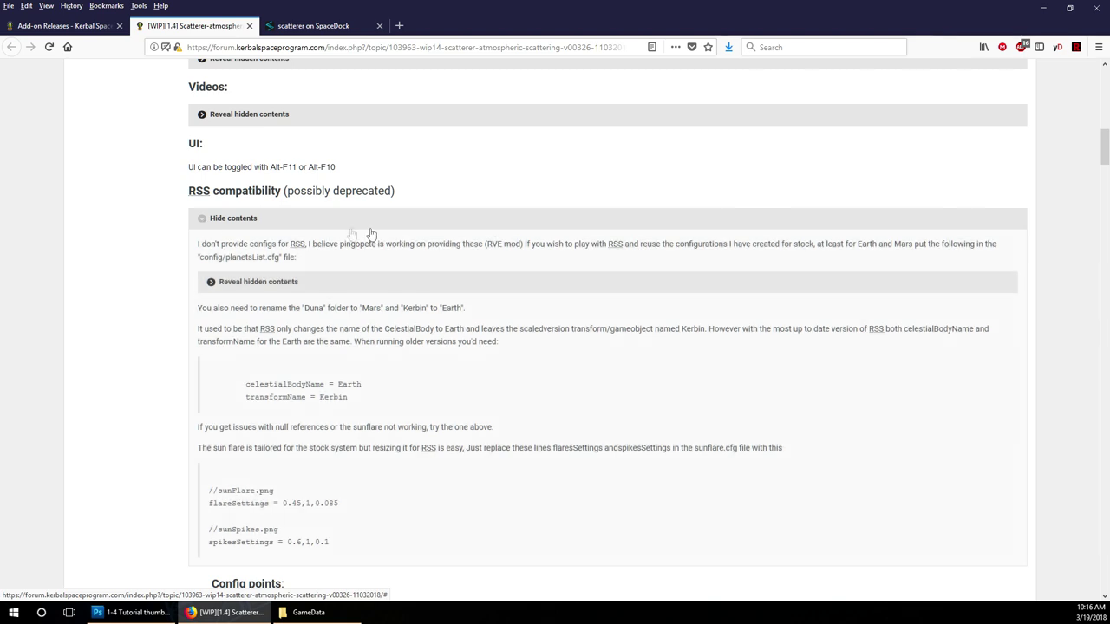
{"action": "left_click", "coordinate": [202, 222]}
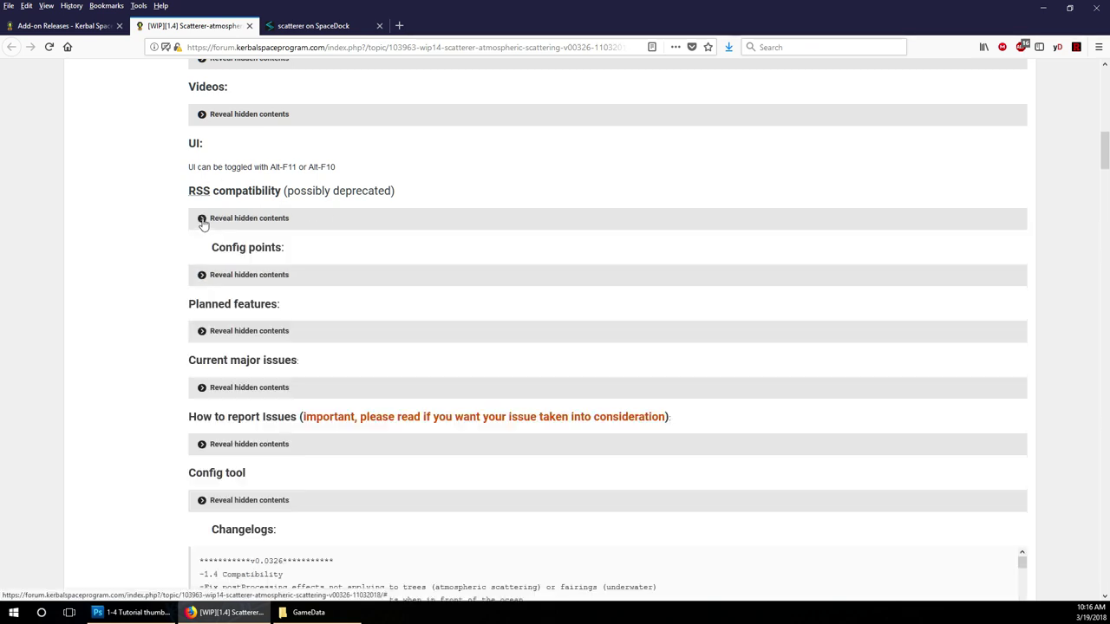
{"action": "left_click", "coordinate": [203, 275]}
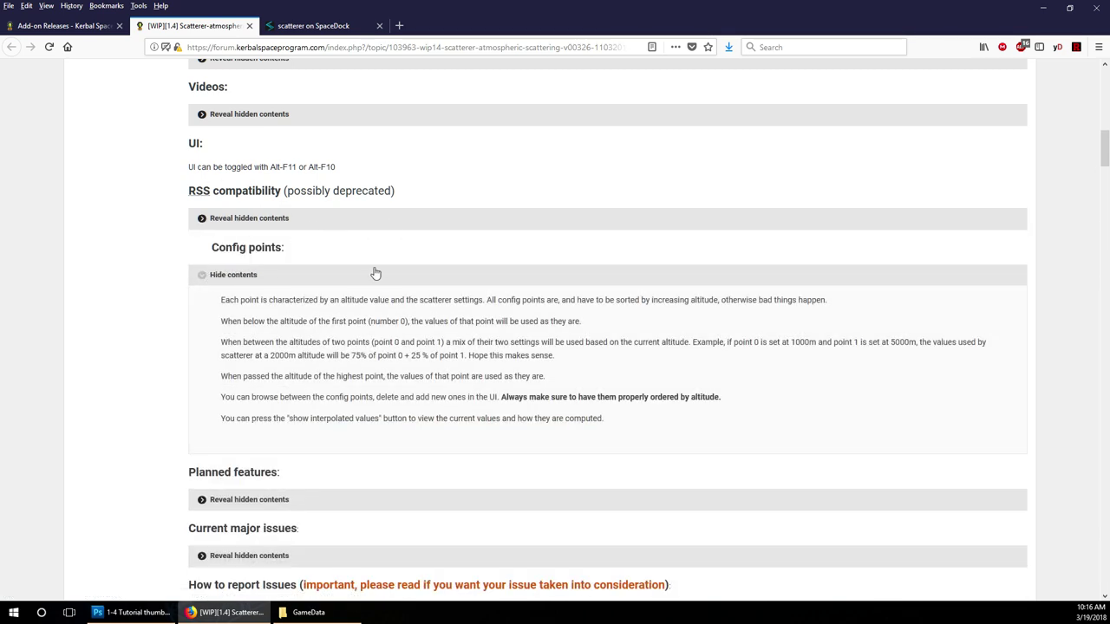
{"action": "scroll", "coordinate": [354, 275], "scroll_direction": "down", "scroll_amount": 2}
{"action": "left_click", "coordinate": [198, 302]}
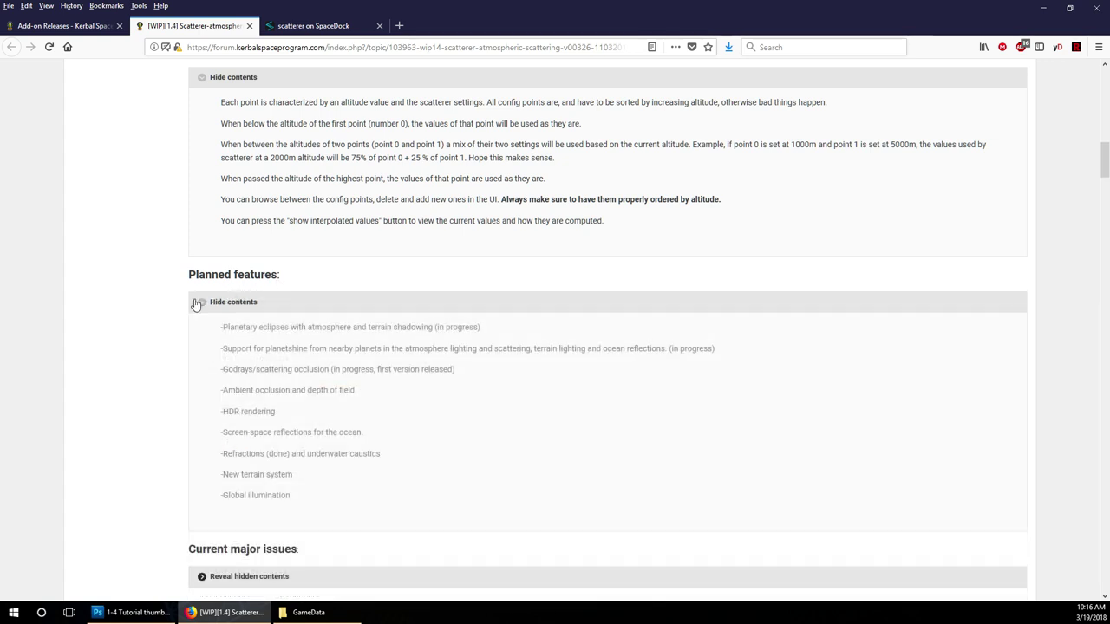
{"action": "left_click", "coordinate": [200, 301]}
{"action": "scroll", "coordinate": [216, 228], "scroll_direction": "down", "scroll_amount": 4}
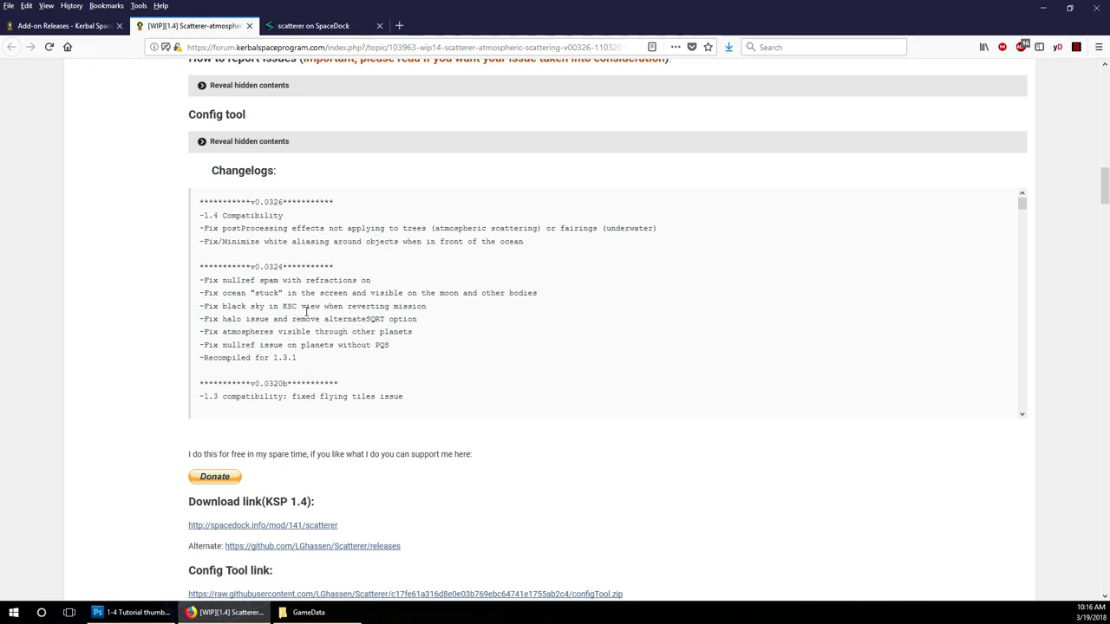
{"action": "scroll", "coordinate": [307, 312], "scroll_direction": "down", "scroll_amount": 5}
{"action": "scroll", "coordinate": [869, 312], "scroll_direction": "up", "scroll_amount": 5}
{"action": "scroll", "coordinate": [1043, 297], "scroll_direction": "up", "scroll_amount": 9}
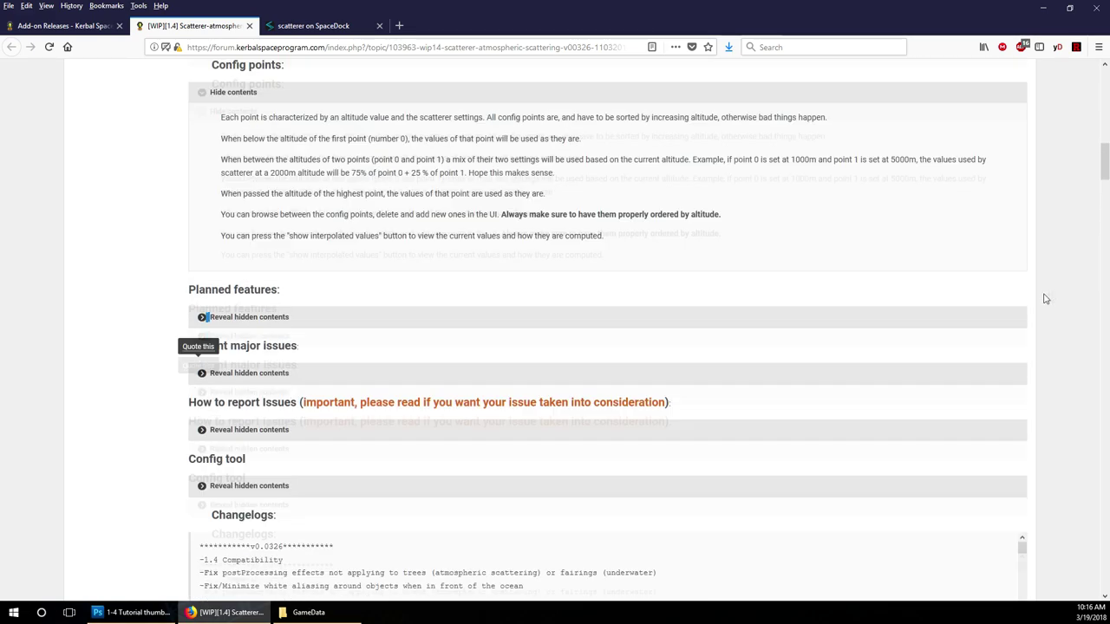
{"action": "scroll", "coordinate": [1055, 297], "scroll_direction": "up", "scroll_amount": 8}
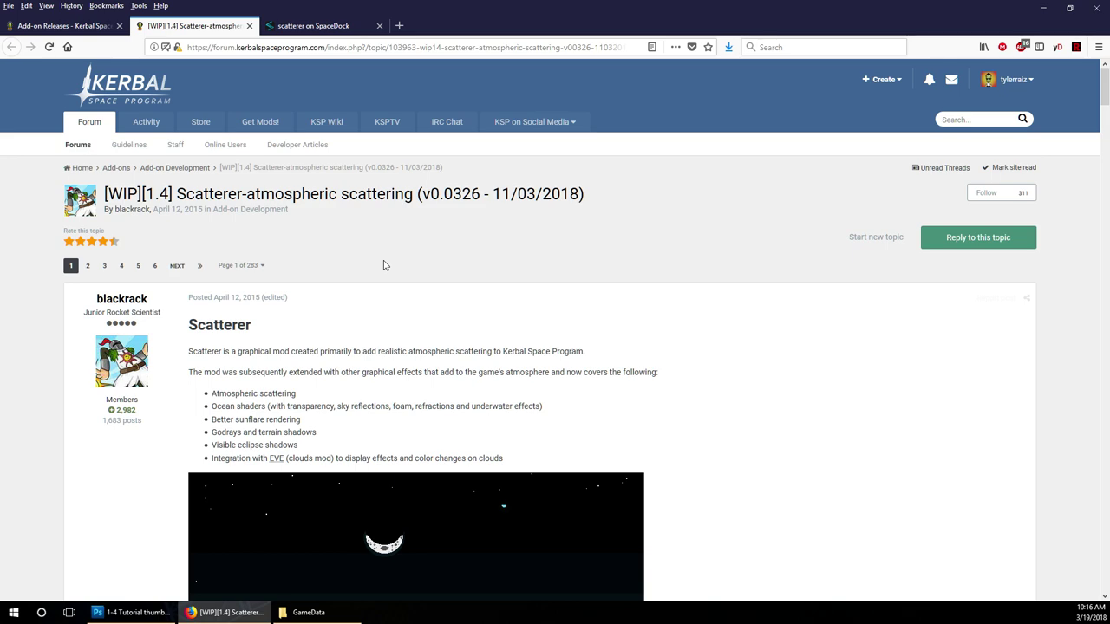
Step: Compare the version tags in the Add-on Releases list with the Scatterer thread's title and overview
{"action": "scroll", "coordinate": [382, 262], "scroll_direction": "down", "scroll_amount": 1}
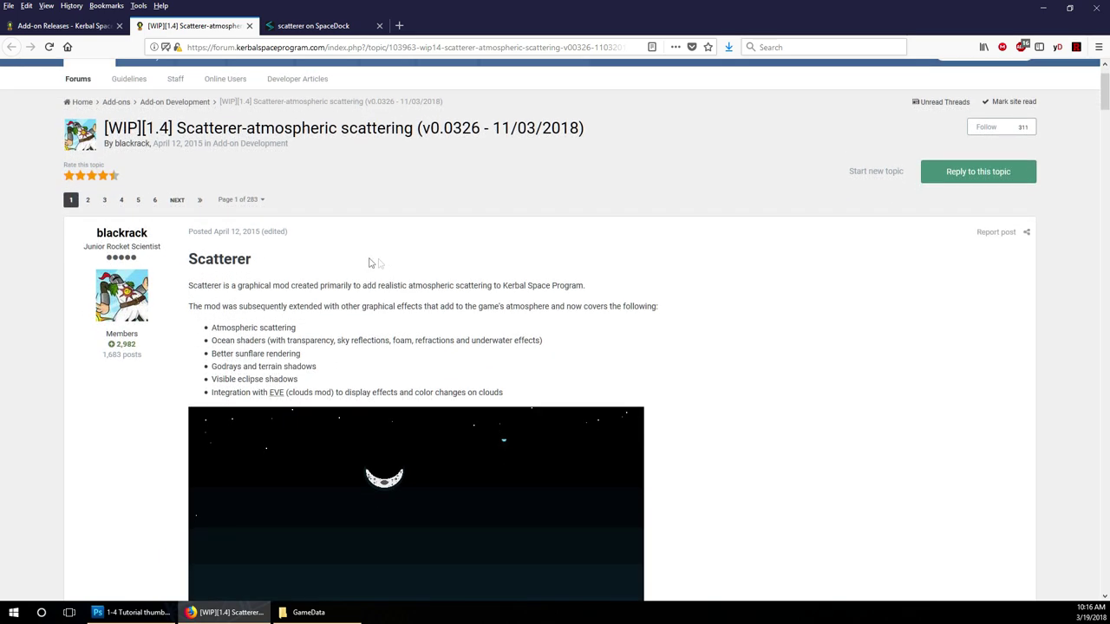
{"action": "left_click", "coordinate": [83, 26]}
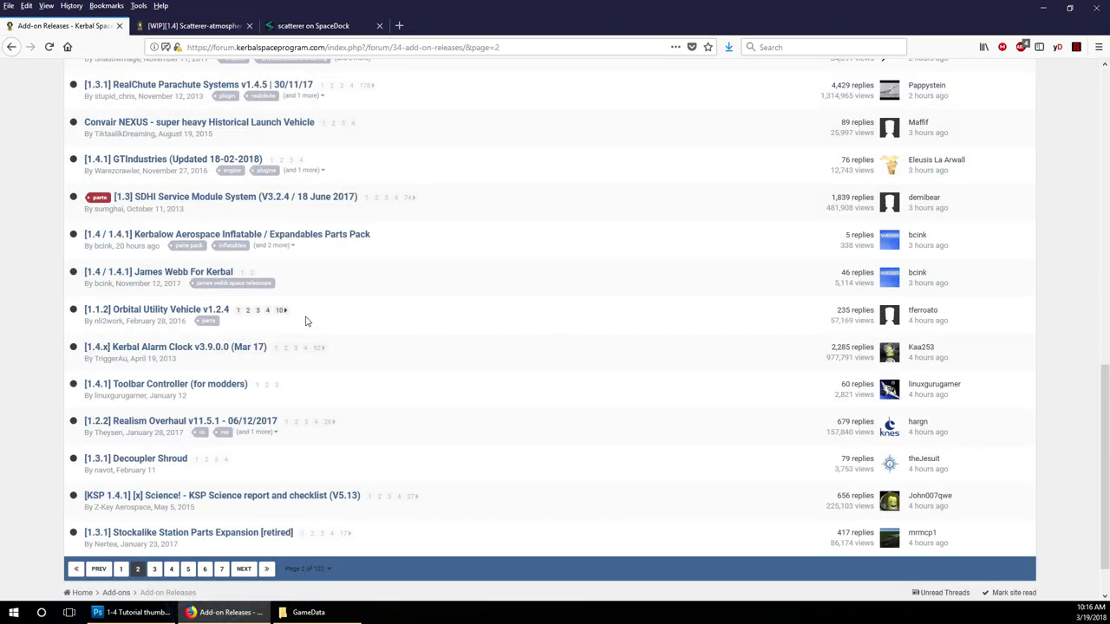
{"action": "left_click", "coordinate": [222, 27]}
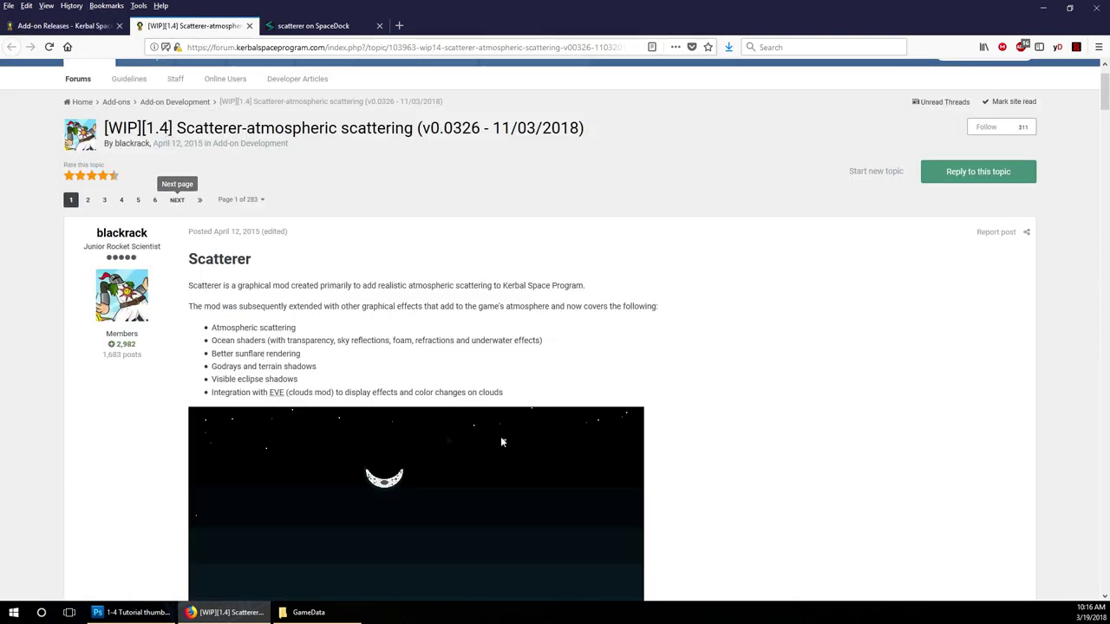
{"action": "scroll", "coordinate": [752, 374], "scroll_direction": "down", "scroll_amount": 3}
{"action": "scroll", "coordinate": [626, 291], "scroll_direction": "up", "scroll_amount": 2}
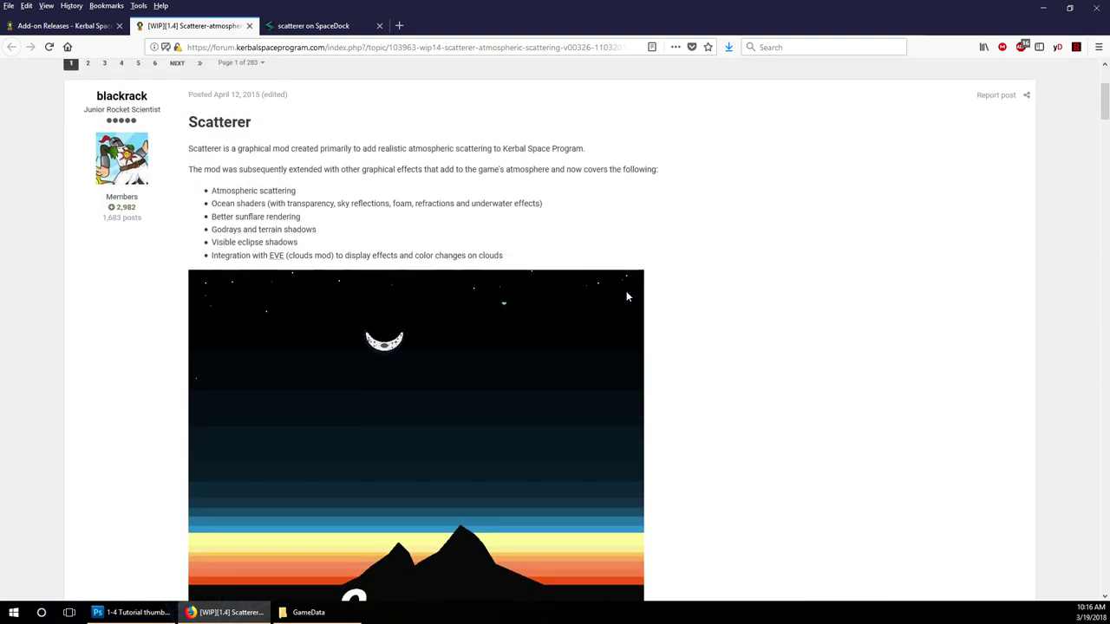
Step: Try to download scatterer-0.0326.zip from SpaceDock into the For 1-40 folder, cancel the save and close the page
{"action": "left_click", "coordinate": [321, 27]}
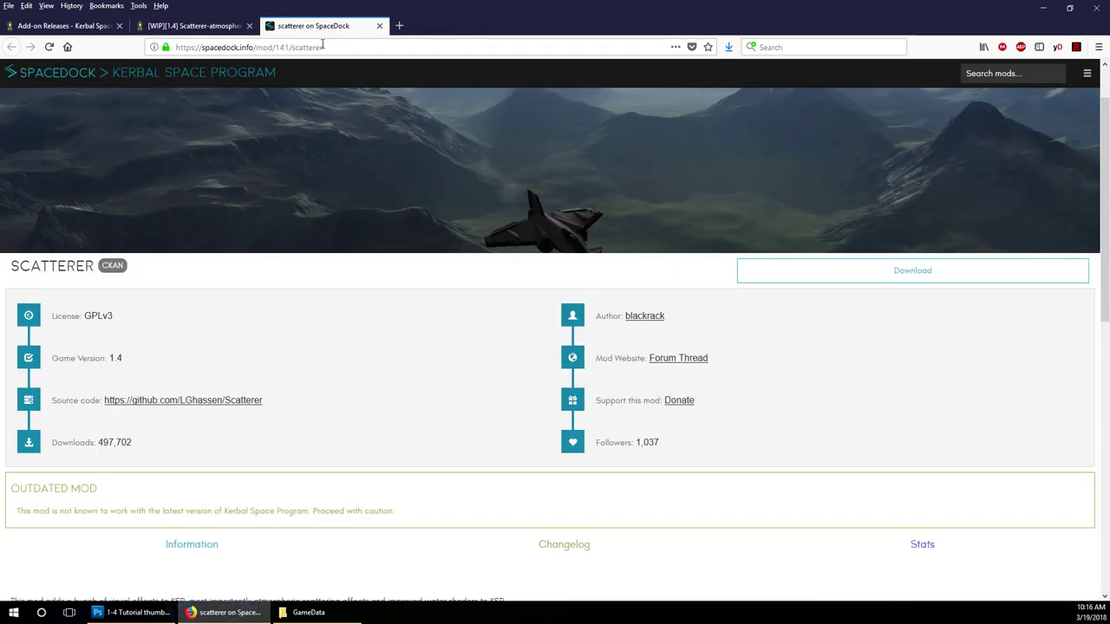
{"action": "left_click", "coordinate": [919, 277]}
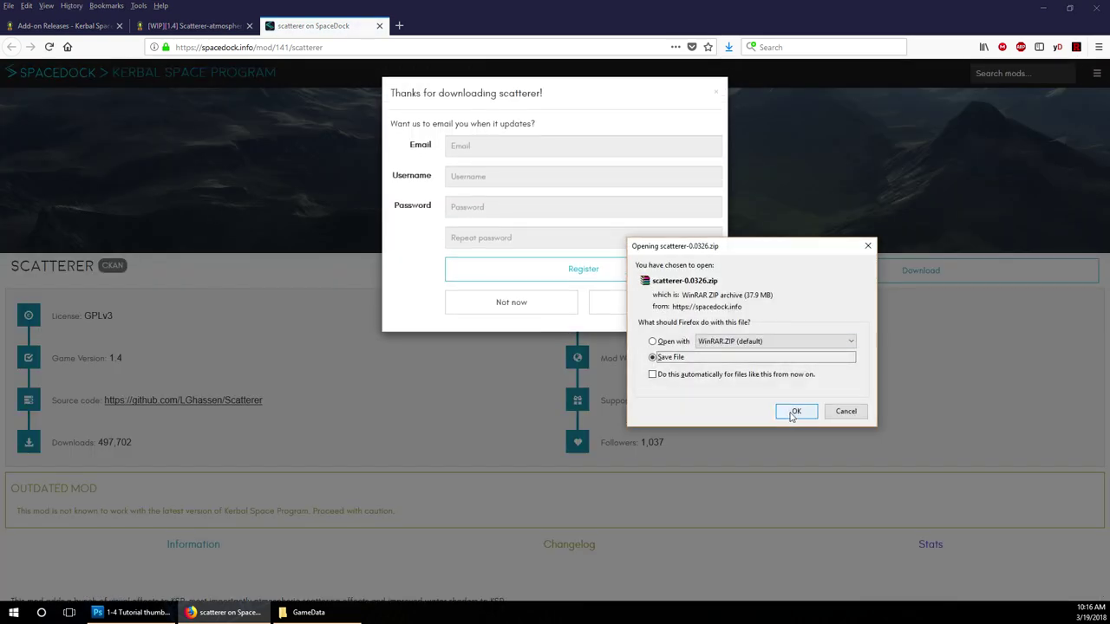
{"action": "left_click", "coordinate": [793, 412]}
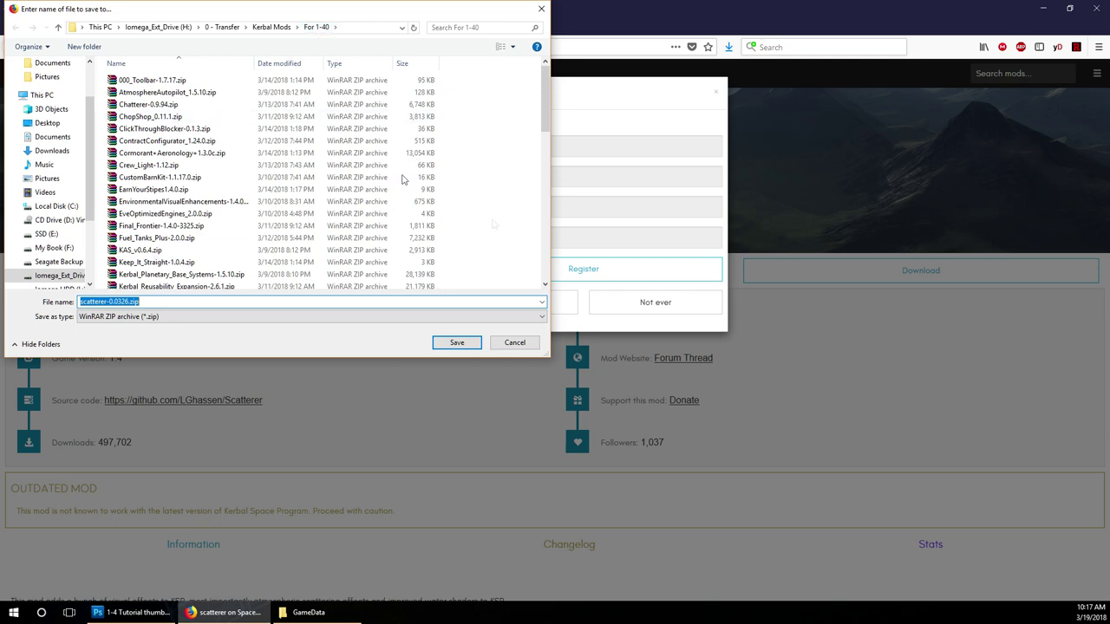
{"action": "left_click", "coordinate": [510, 345]}
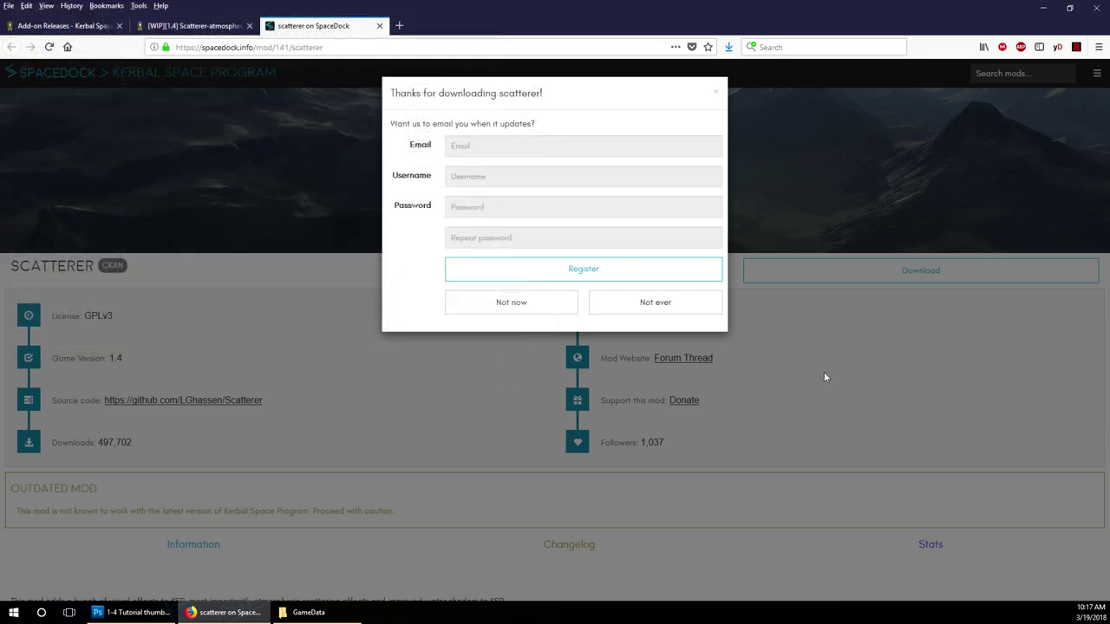
{"action": "left_click", "coordinate": [379, 27]}
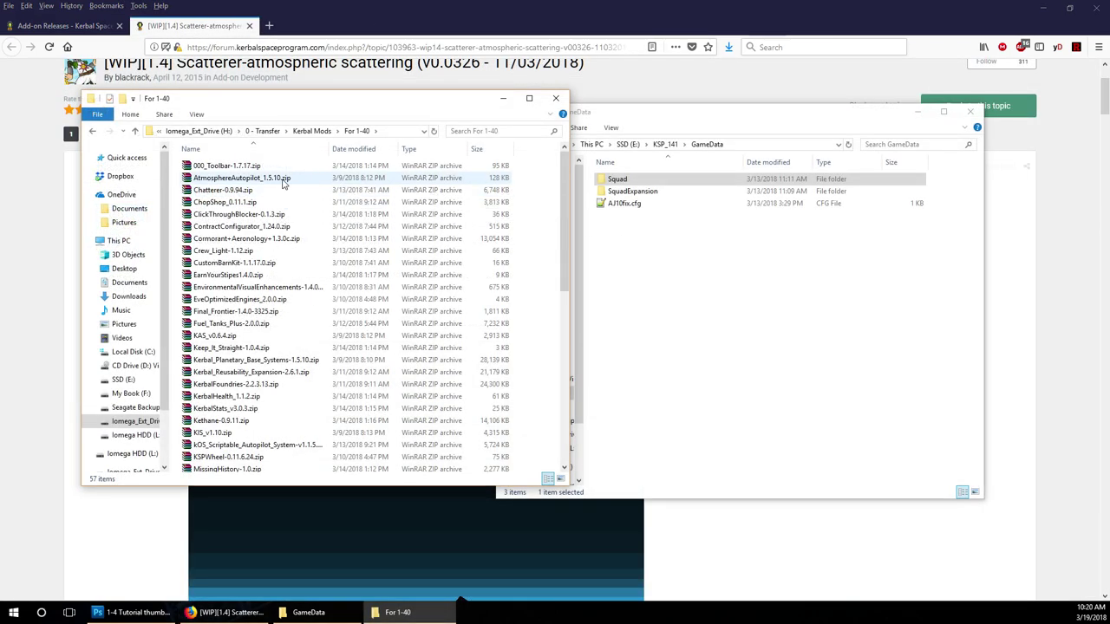
Step: Extract the EnvironmentalVisualEnhancements folder from the GameData folder of EnvironmentalVisualEnhancements-1.4.0.1.zip into the KSP_141 GameData folder
{"action": "left_click", "coordinate": [274, 288]}
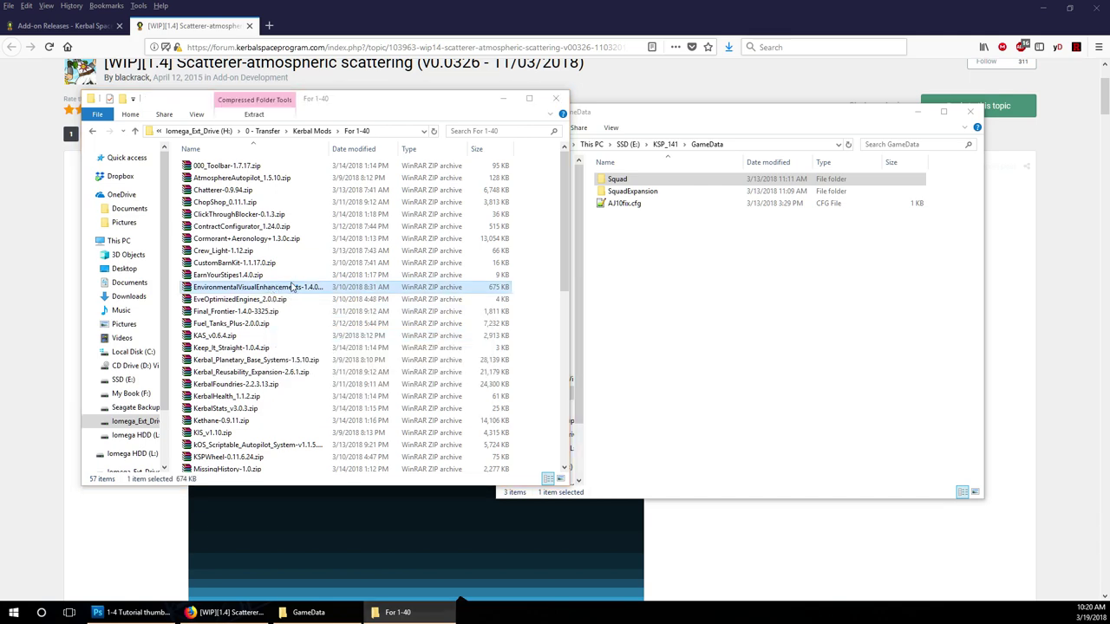
{"action": "key", "text": "Return"}
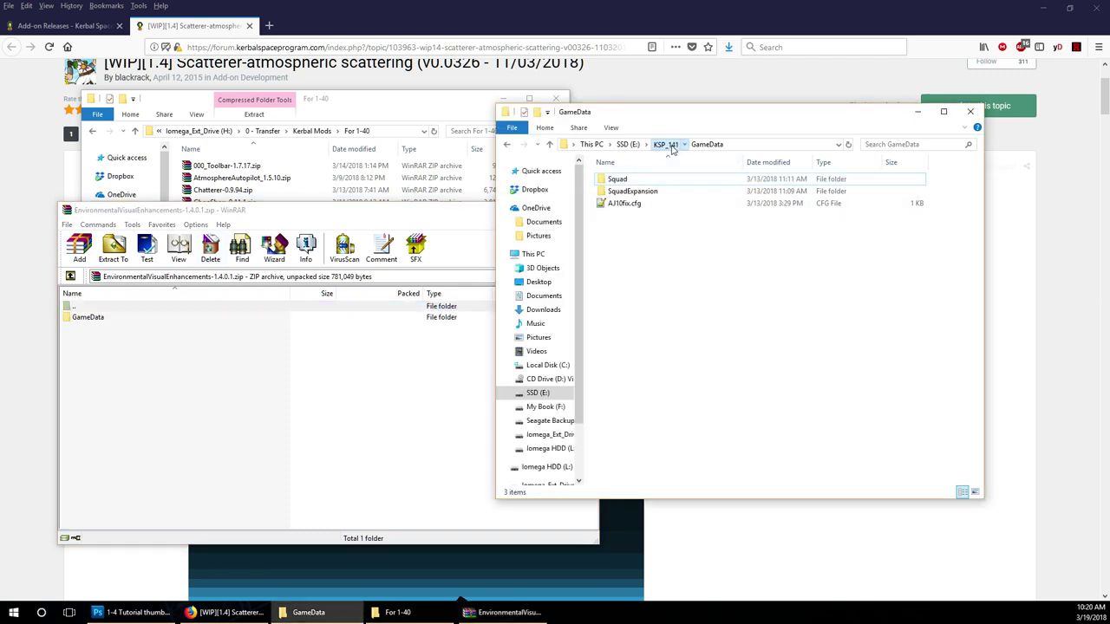
{"action": "left_click", "coordinate": [666, 144]}
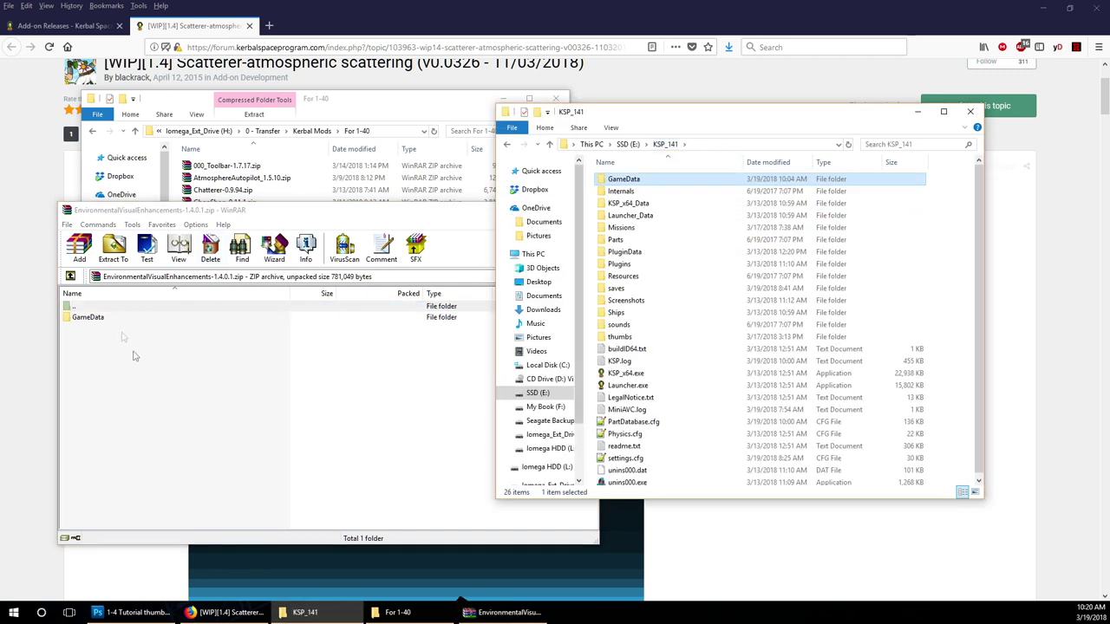
{"action": "double_click", "coordinate": [627, 183]}
{"action": "double_click", "coordinate": [88, 317]}
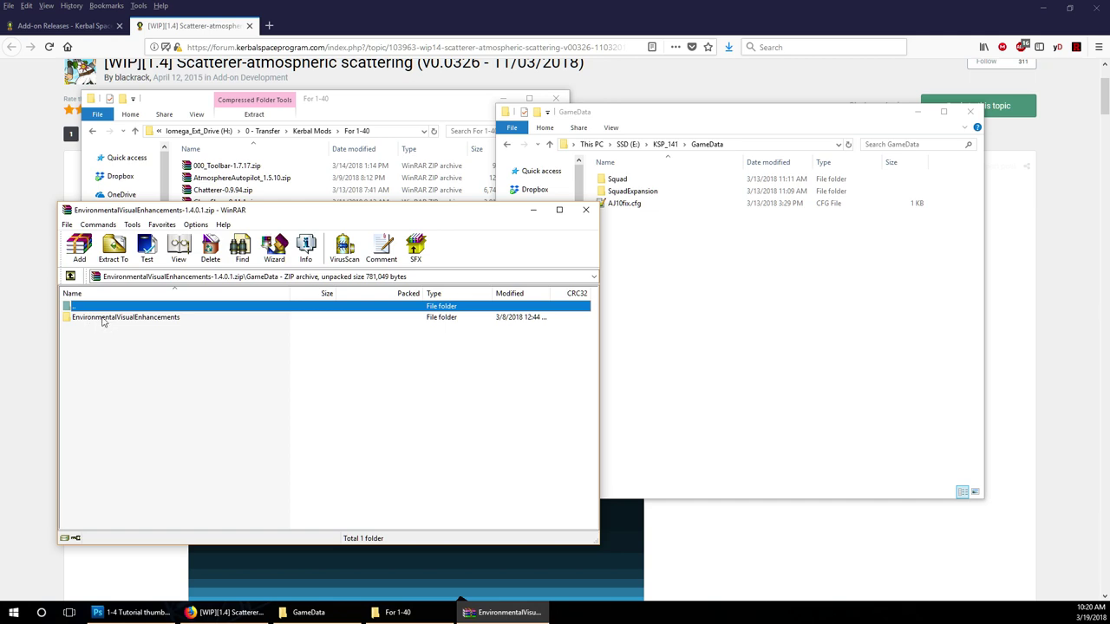
{"action": "left_click_drag", "start_coordinate": [102, 317], "coordinate": [766, 307]}
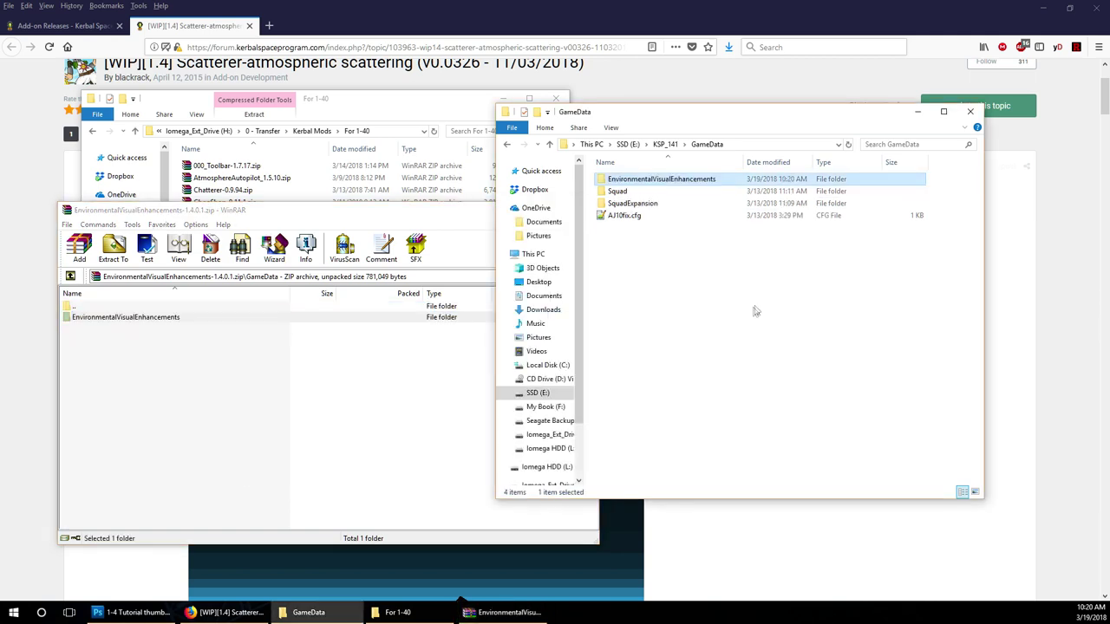
{"action": "left_click", "coordinate": [306, 463]}
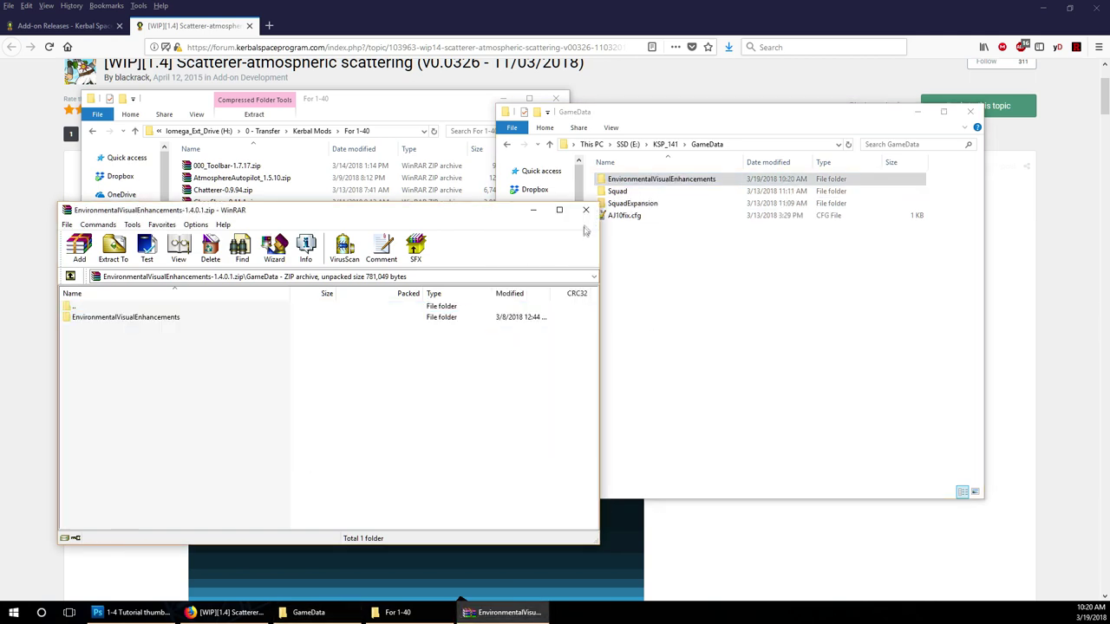
Step: Extract the StockVisualEnhancements folder from the GameData folder of SVE.v1.3.0.zip into the KSP_141 GameData folder
{"action": "left_click", "coordinate": [585, 210]}
{"action": "left_click", "coordinate": [293, 360]}
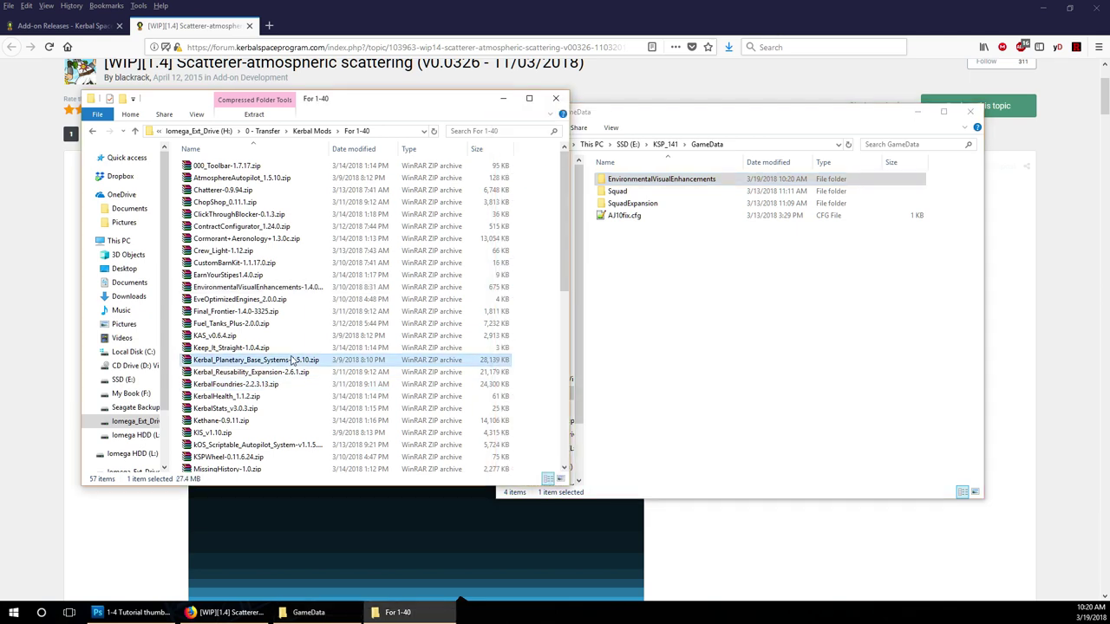
{"action": "scroll", "coordinate": [291, 360], "scroll_direction": "down", "scroll_amount": 10}
{"action": "left_click", "coordinate": [231, 368]}
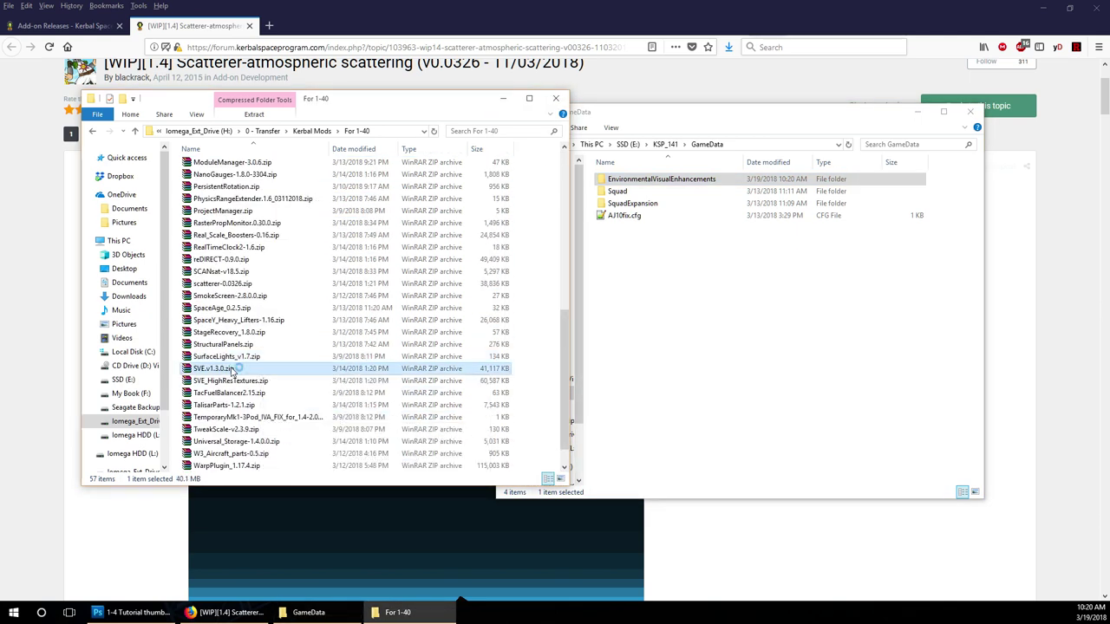
{"action": "double_click", "coordinate": [95, 318]}
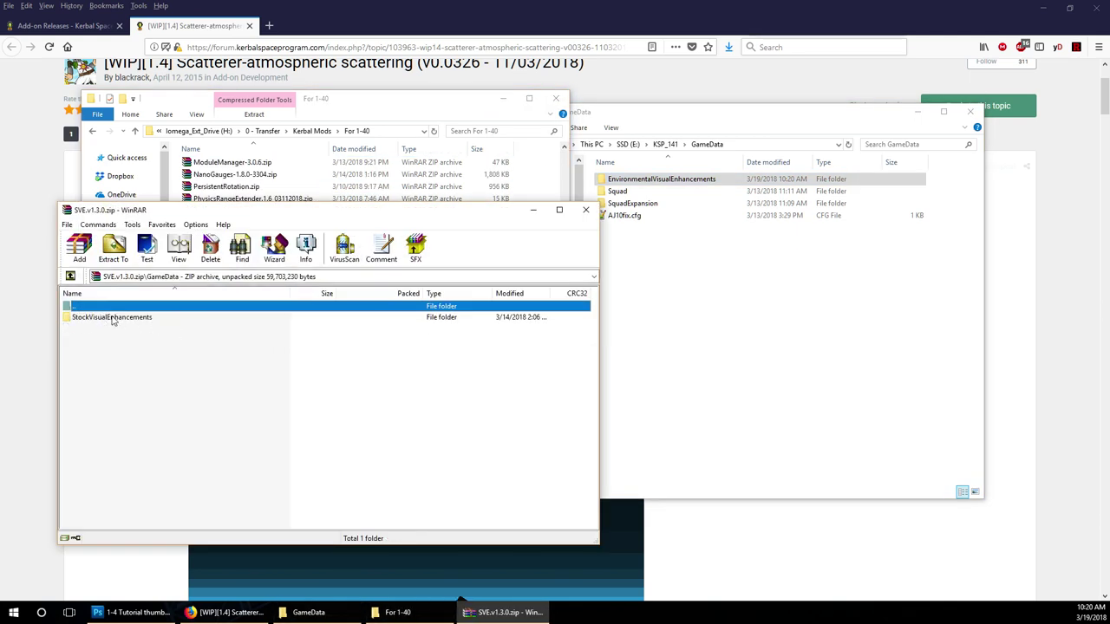
{"action": "left_click_drag", "start_coordinate": [93, 320], "coordinate": [111, 317]}
{"action": "left_click_drag", "start_coordinate": [780, 282], "coordinate": [781, 282]}
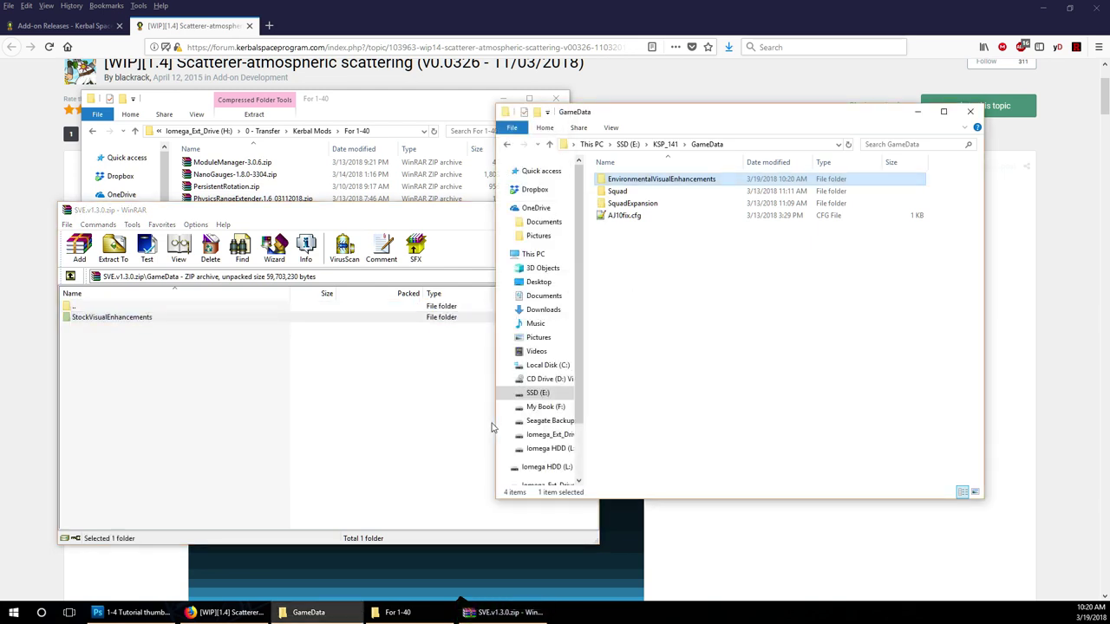
{"action": "left_click", "coordinate": [491, 427]}
{"action": "left_click", "coordinate": [586, 211]}
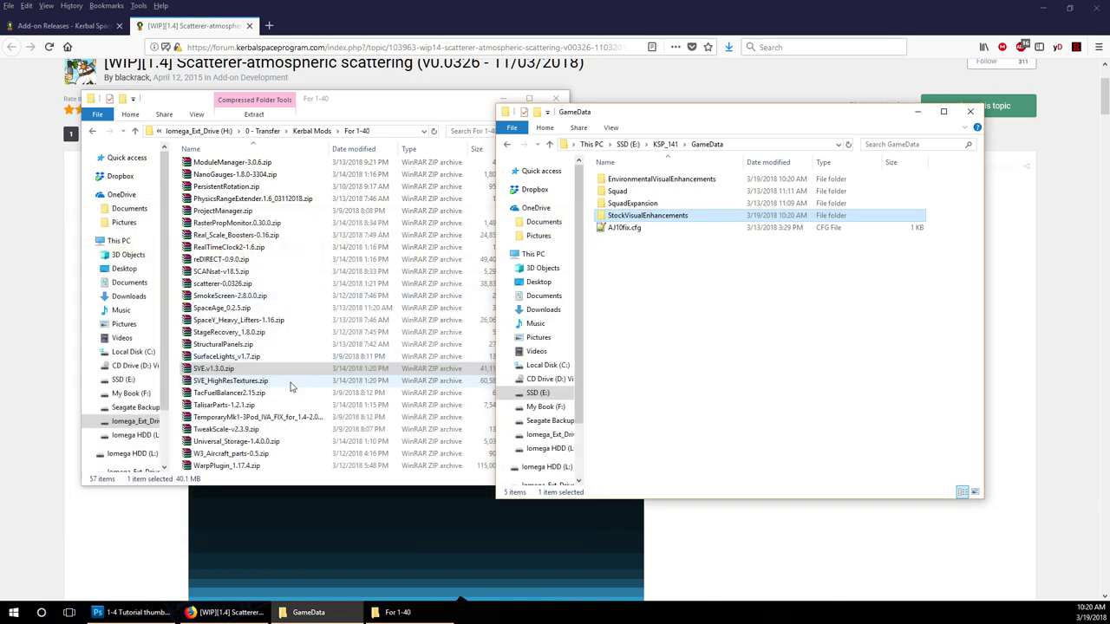
Step: Extract the StockVisualEnhancements folder from SVE_HighResTextures.zip into KSP_141's GameData, merging it with the existing folder of that name
{"action": "left_click", "coordinate": [265, 378]}
{"action": "double_click", "coordinate": [251, 382]}
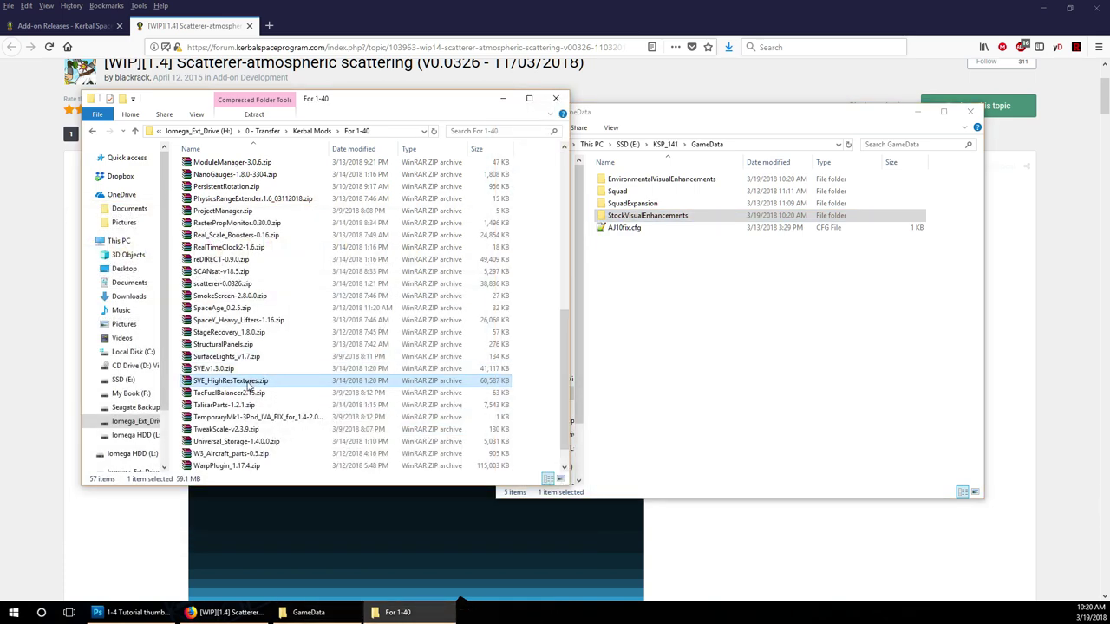
{"action": "double_click", "coordinate": [88, 318]}
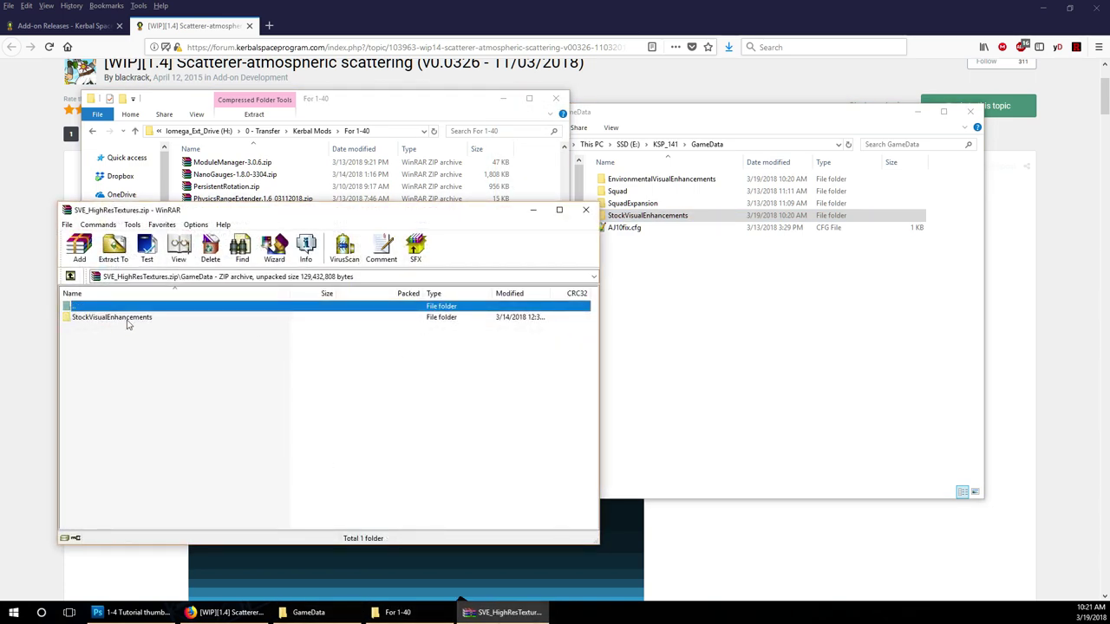
{"action": "left_click_drag", "start_coordinate": [83, 319], "coordinate": [713, 318]}
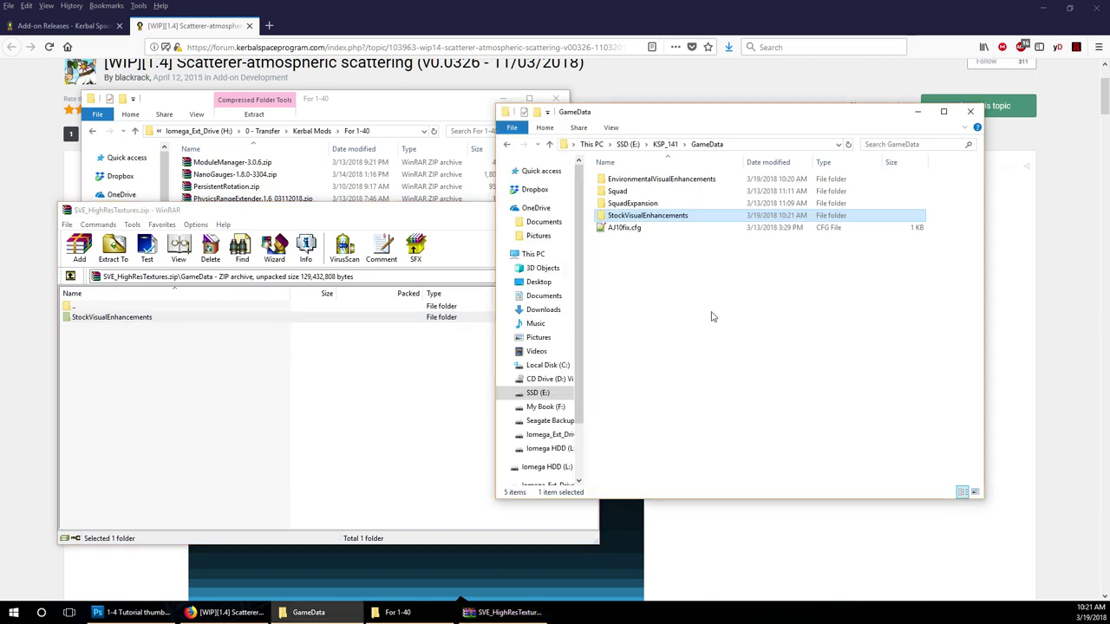
{"action": "left_click", "coordinate": [339, 404]}
{"action": "left_click", "coordinate": [587, 210]}
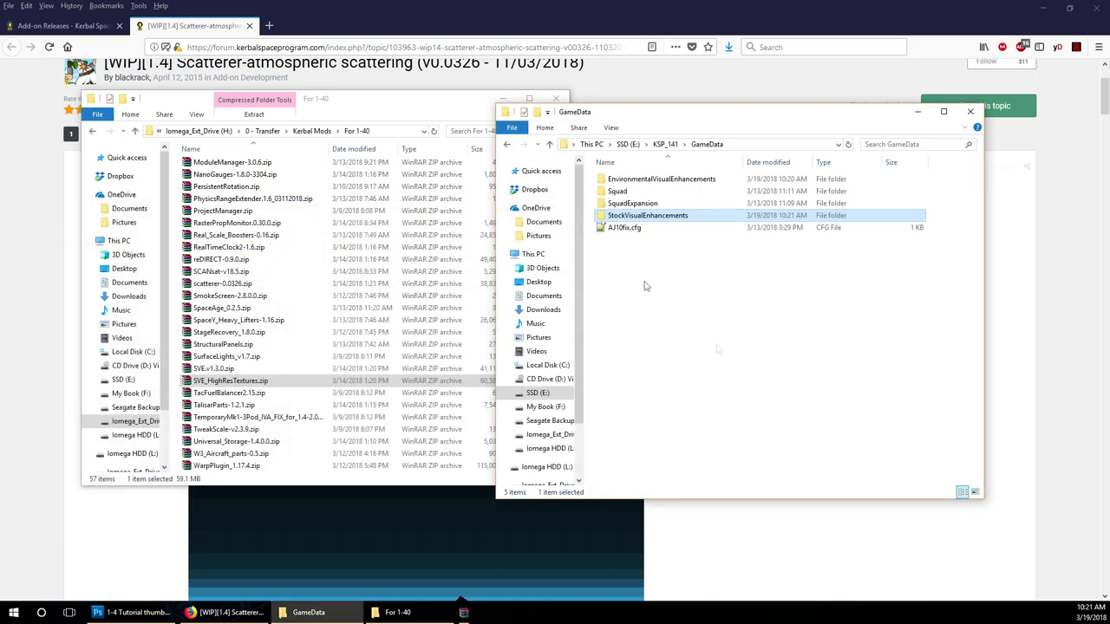
{"action": "left_click", "coordinate": [745, 344]}
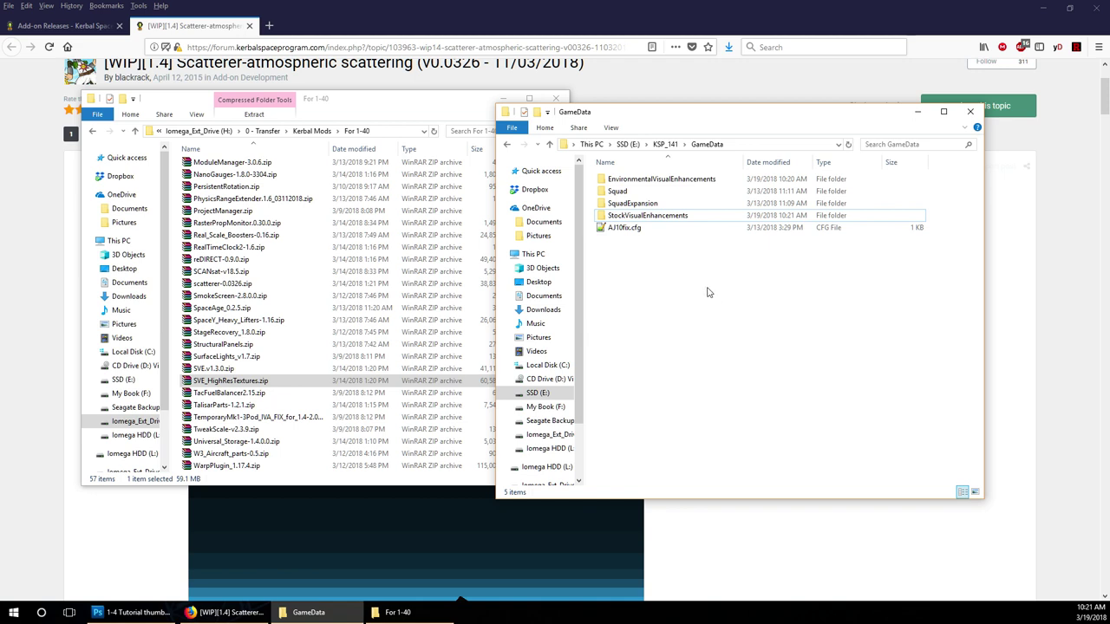
Step: Examine the installed EnvironmentalVisualEnhancements folder and the DLL files in its Plugins subfolder
{"action": "double_click", "coordinate": [702, 179]}
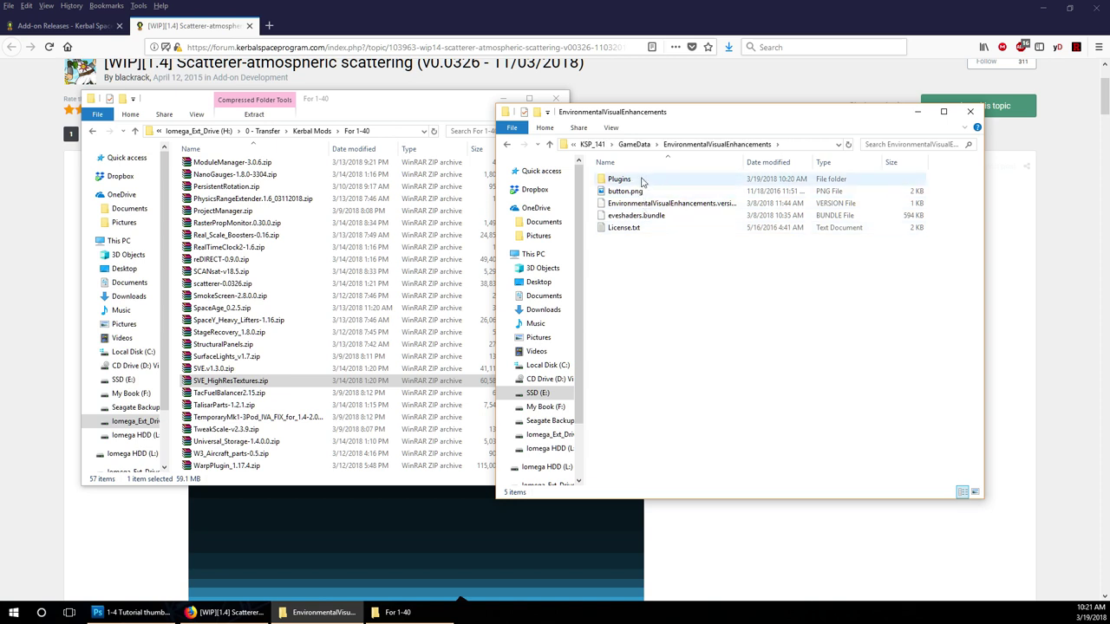
{"action": "left_click", "coordinate": [632, 180]}
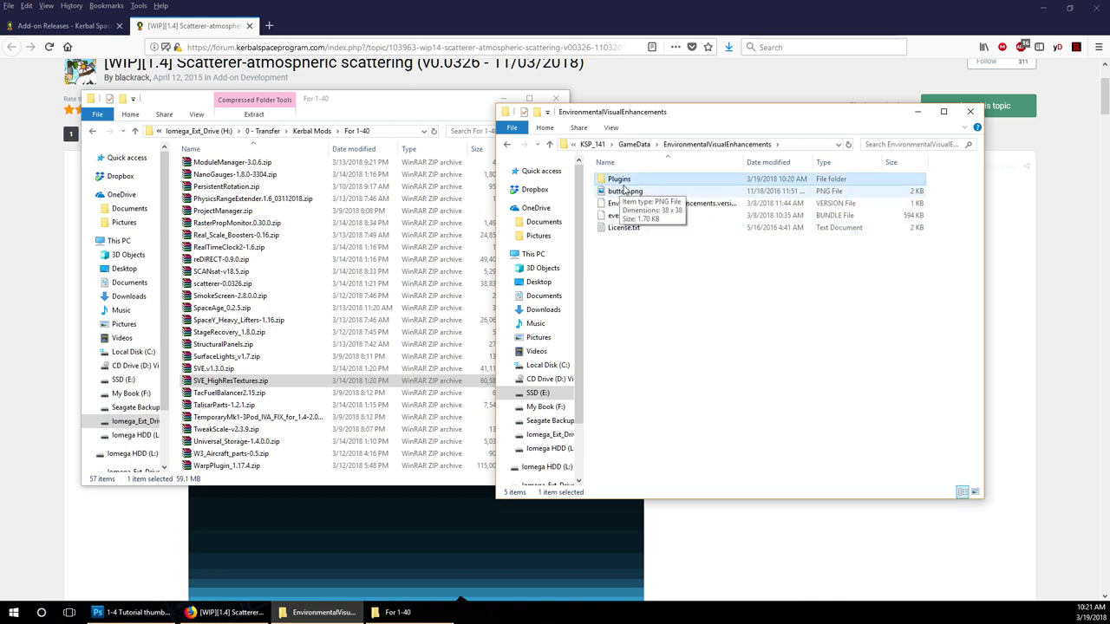
{"action": "double_click", "coordinate": [627, 180]}
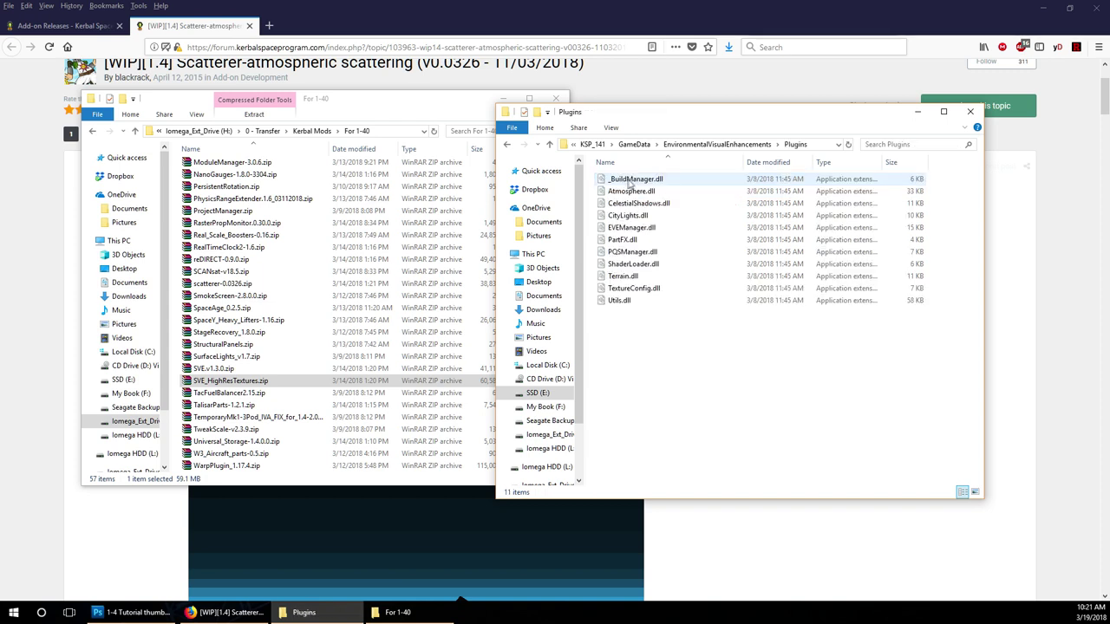
{"action": "left_click", "coordinate": [684, 190]}
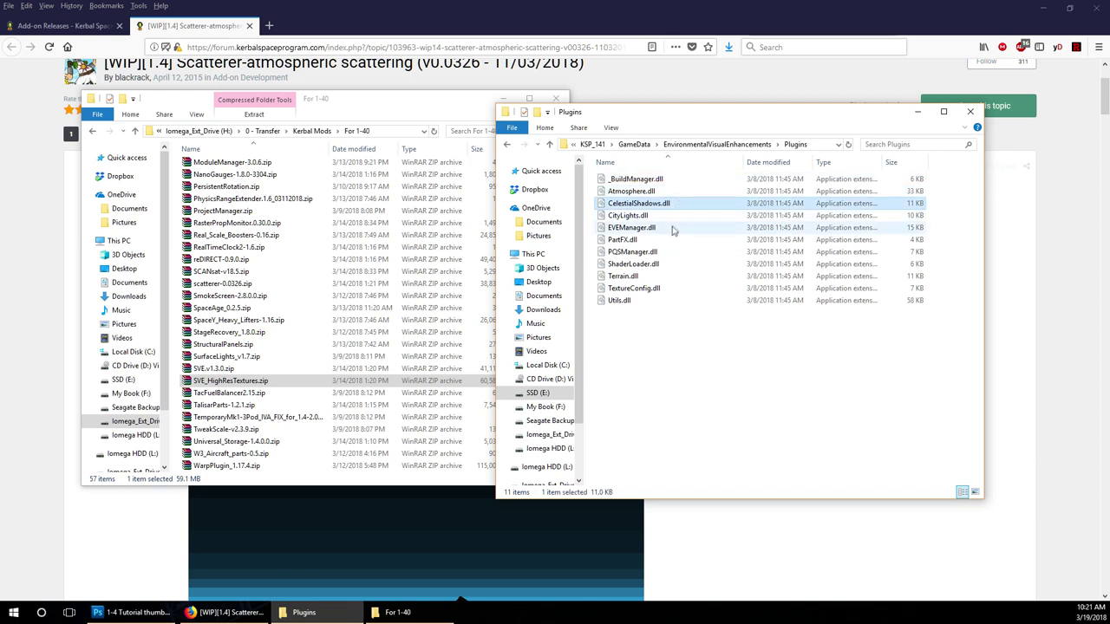
{"action": "left_click", "coordinate": [669, 227]}
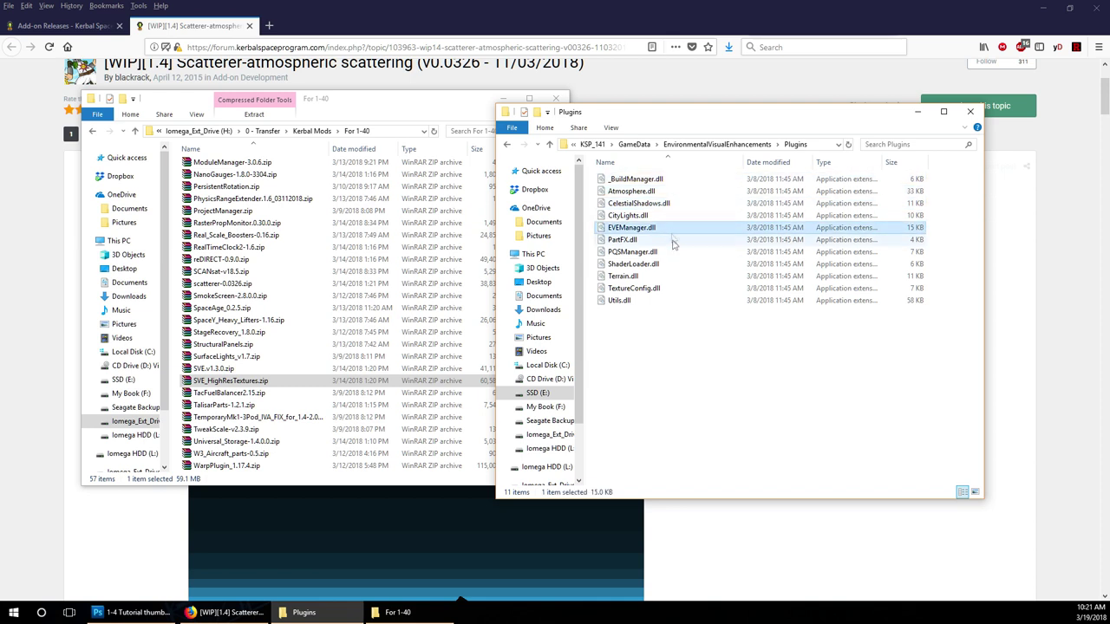
{"action": "left_click", "coordinate": [652, 253]}
{"action": "left_click", "coordinate": [643, 266]}
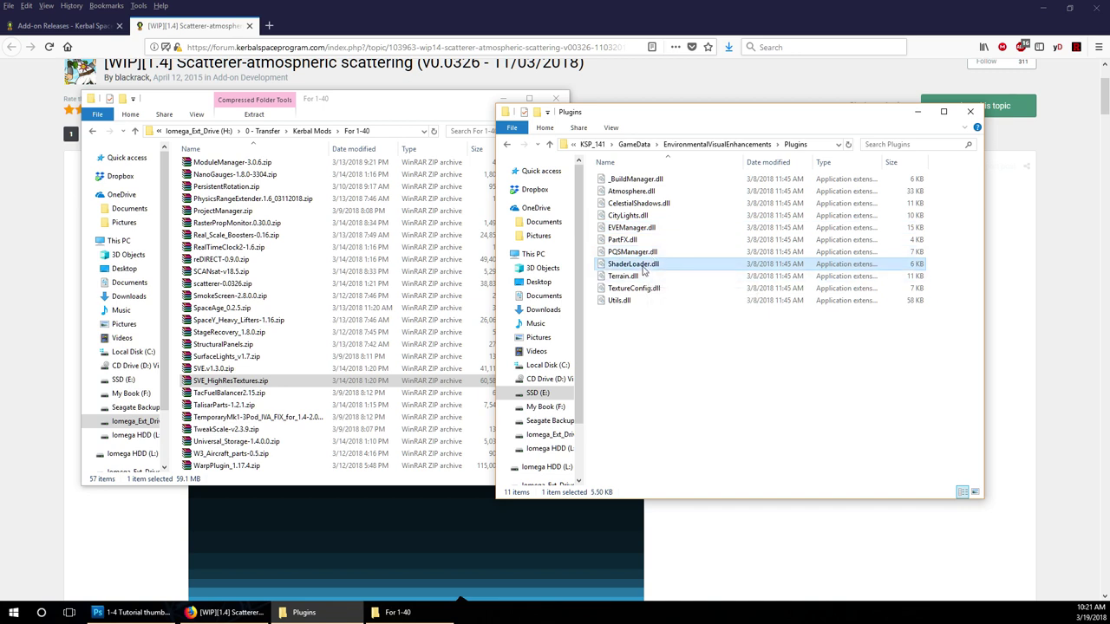
{"action": "left_click", "coordinate": [639, 276]}
{"action": "left_click", "coordinate": [659, 290]}
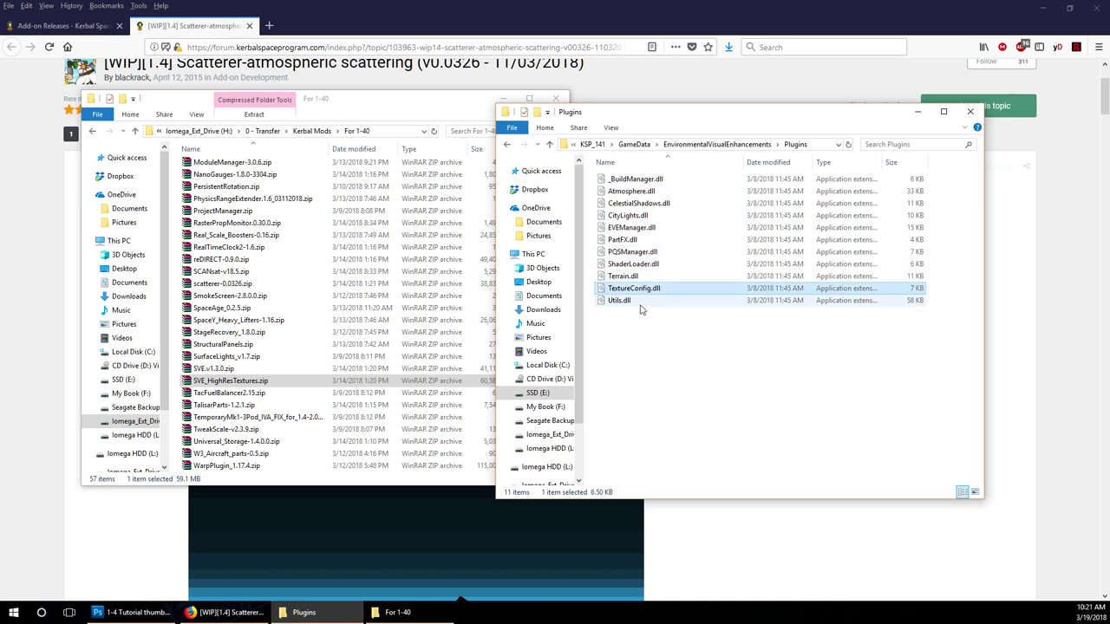
{"action": "left_click", "coordinate": [641, 303]}
{"action": "left_click", "coordinate": [755, 341]}
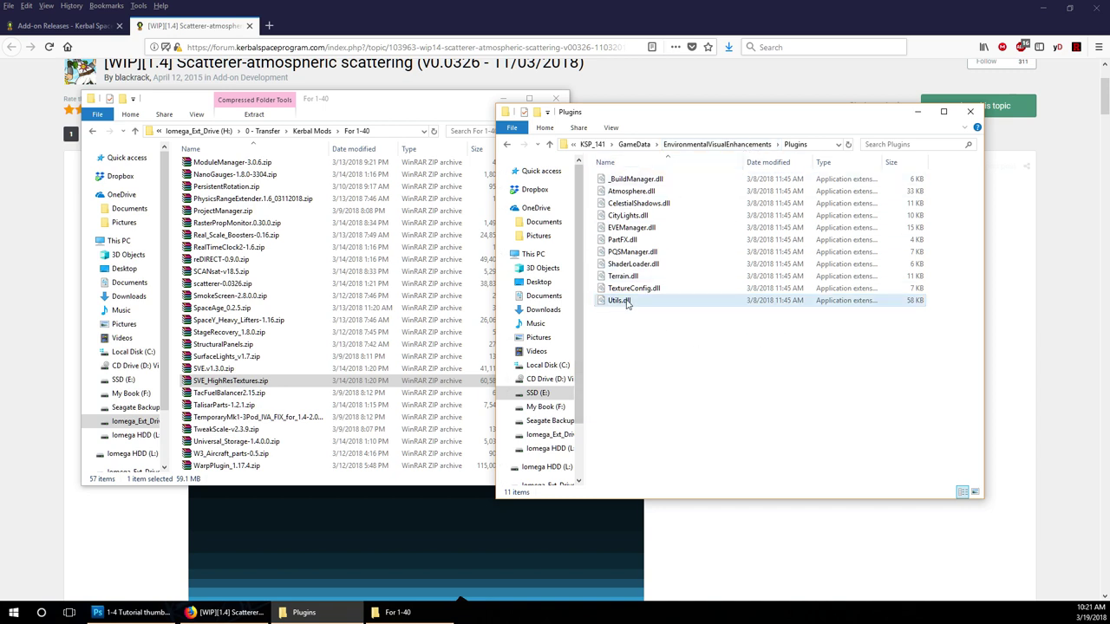
{"action": "left_click", "coordinate": [703, 146]}
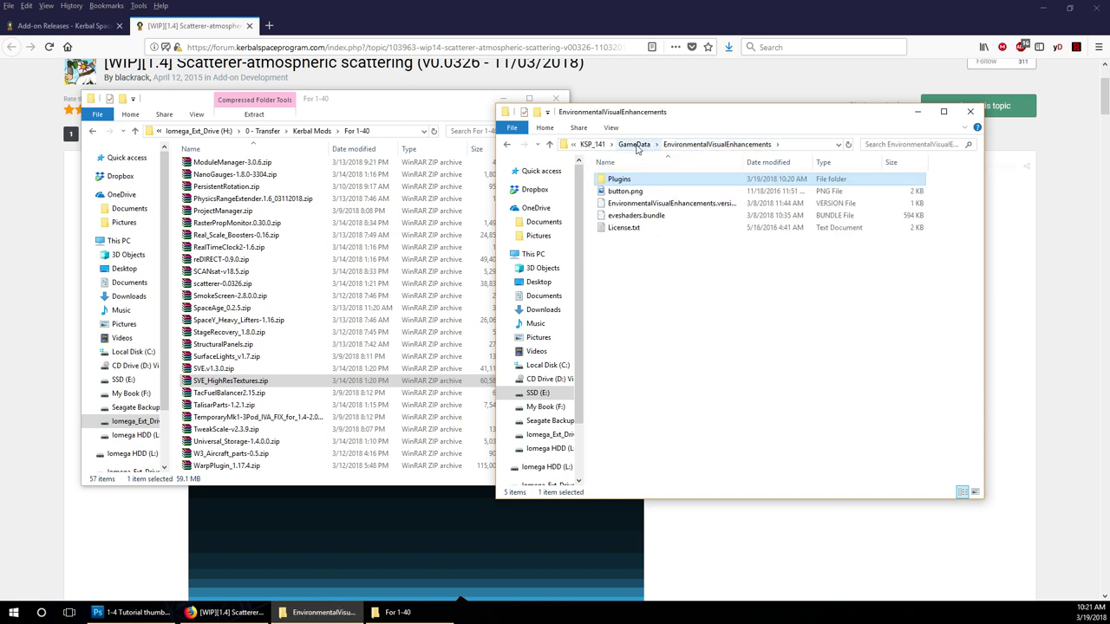
Step: Inspect the installed StockVisualEnhancements folder, including MiniAVC.dll and the images in its Textures subfolder
{"action": "left_click", "coordinate": [638, 146]}
{"action": "double_click", "coordinate": [724, 216]}
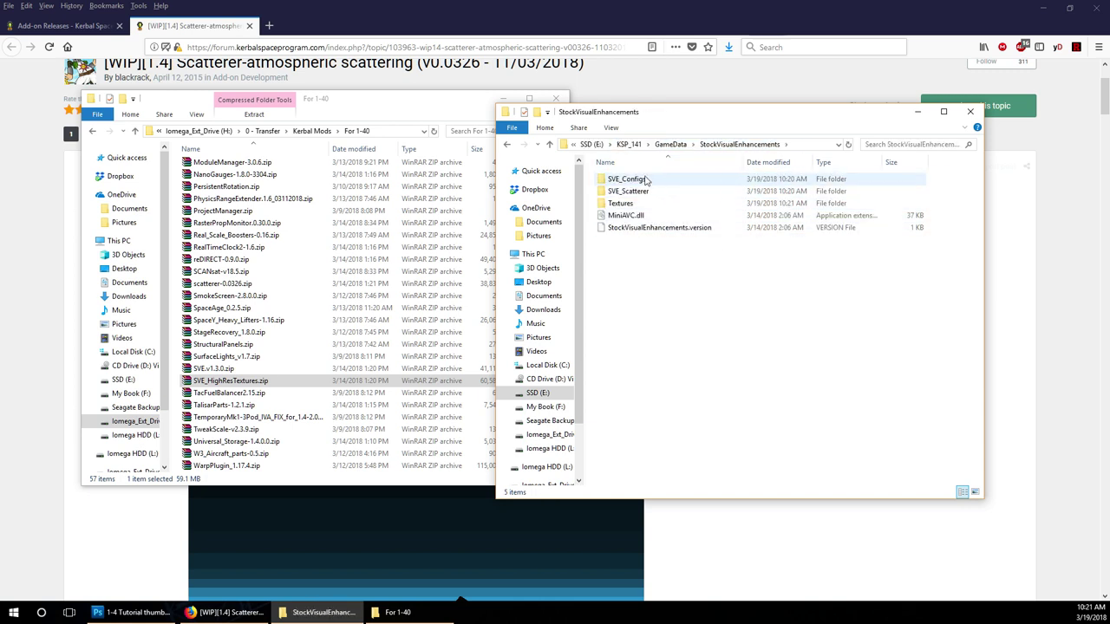
{"action": "left_click", "coordinate": [643, 217]}
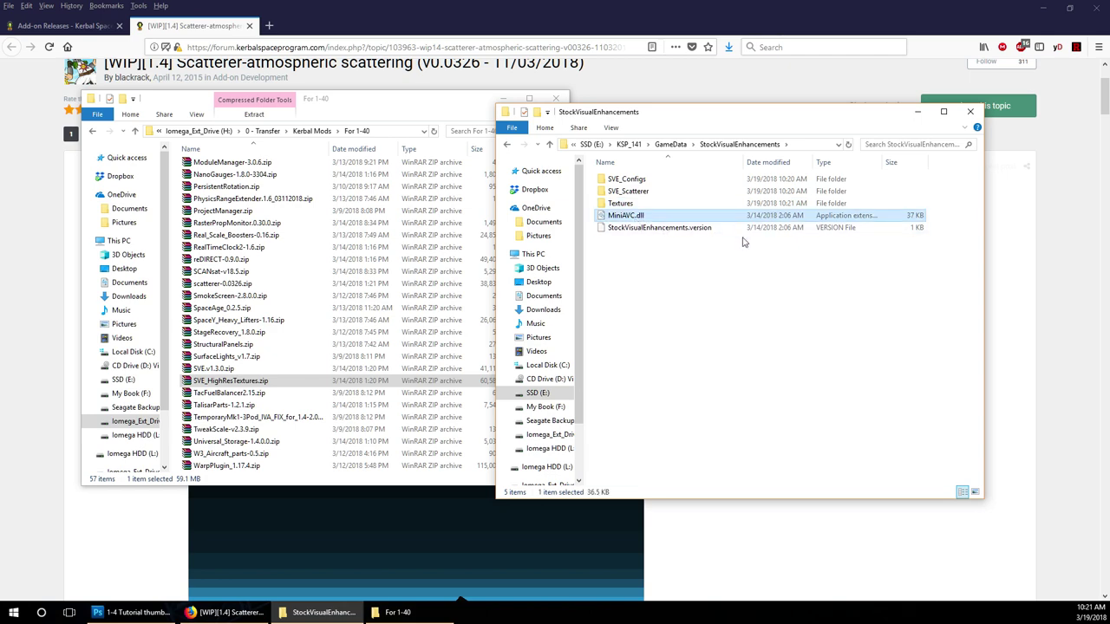
{"action": "double_click", "coordinate": [642, 202]}
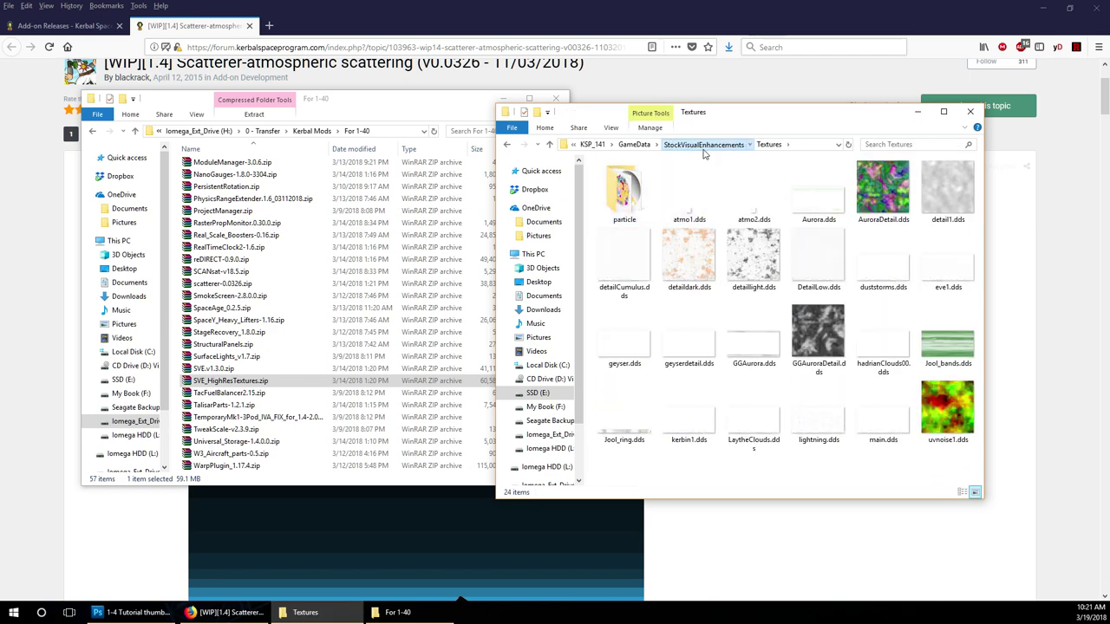
{"action": "left_click", "coordinate": [703, 145]}
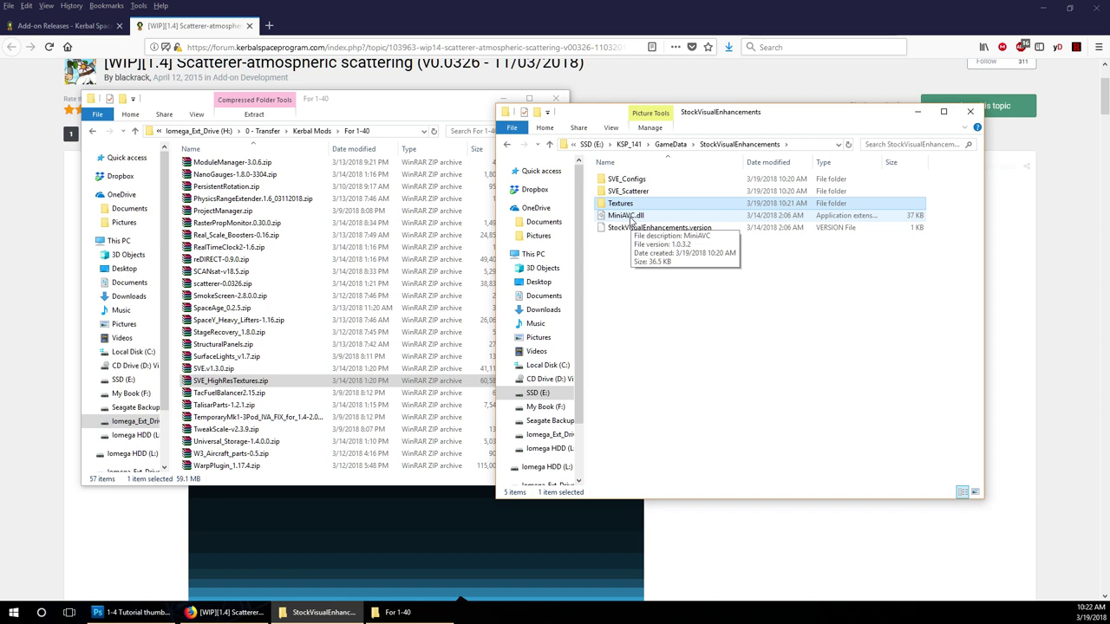
{"action": "left_click", "coordinate": [628, 216]}
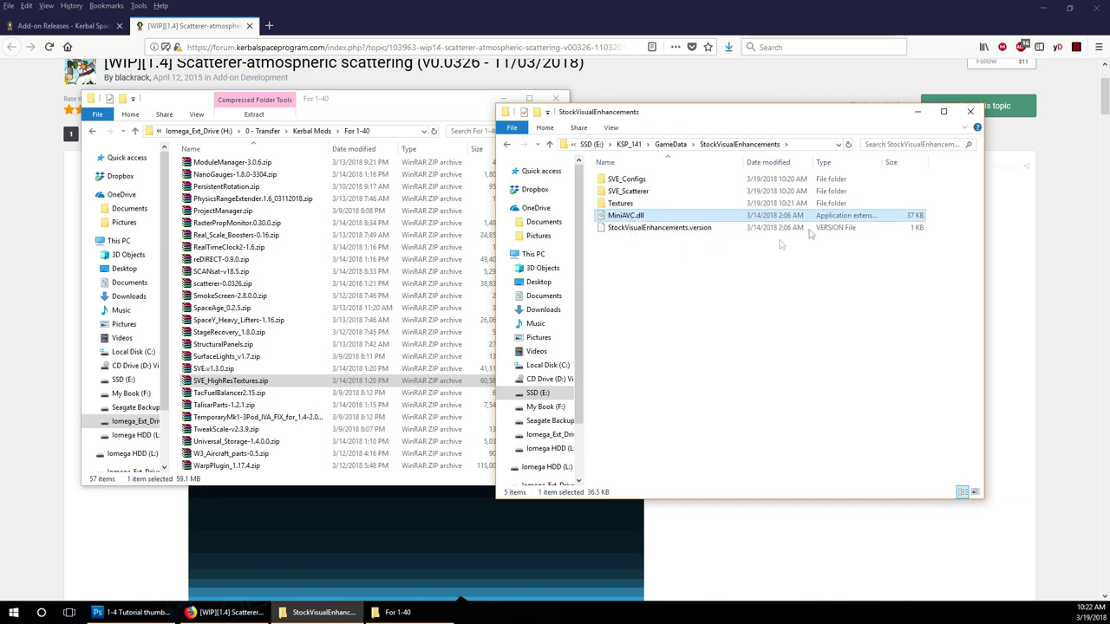
Step: Look through the EVE and SVE .cfg files in StockVisualEnhancements' SVE_Configs subfolder
{"action": "double_click", "coordinate": [627, 179]}
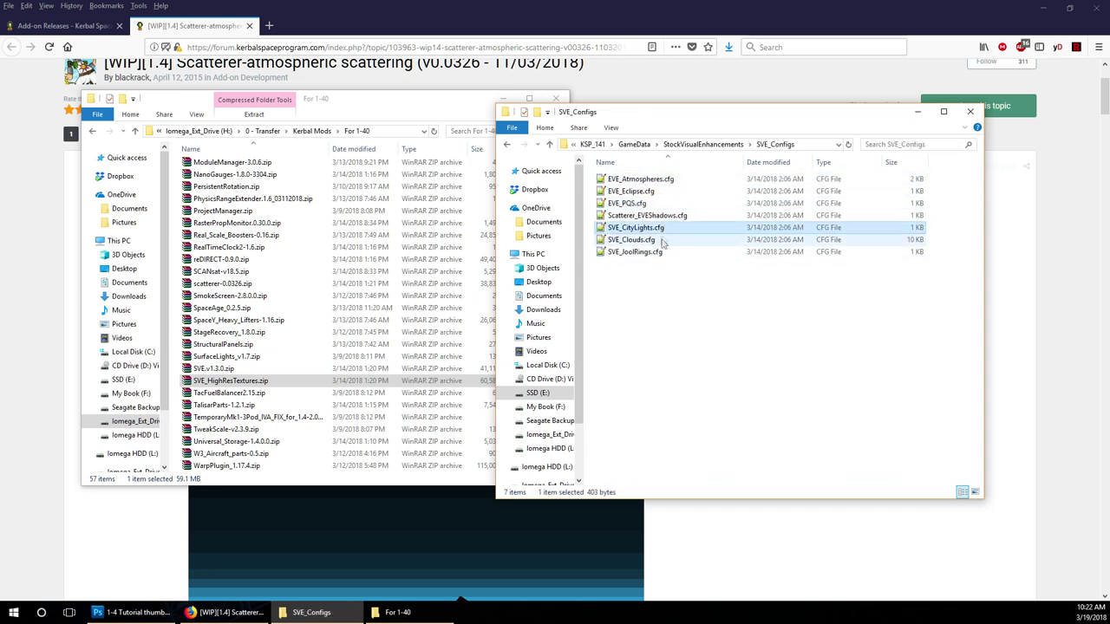
{"action": "left_click", "coordinate": [649, 241]}
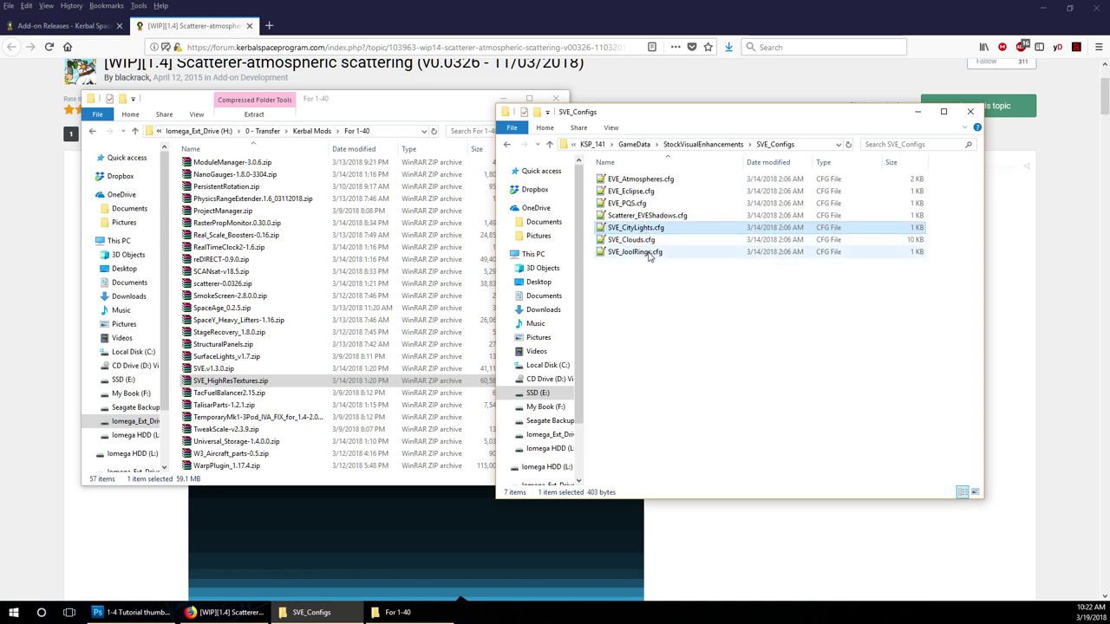
{"action": "left_click", "coordinate": [649, 253]}
{"action": "left_click", "coordinate": [659, 195]}
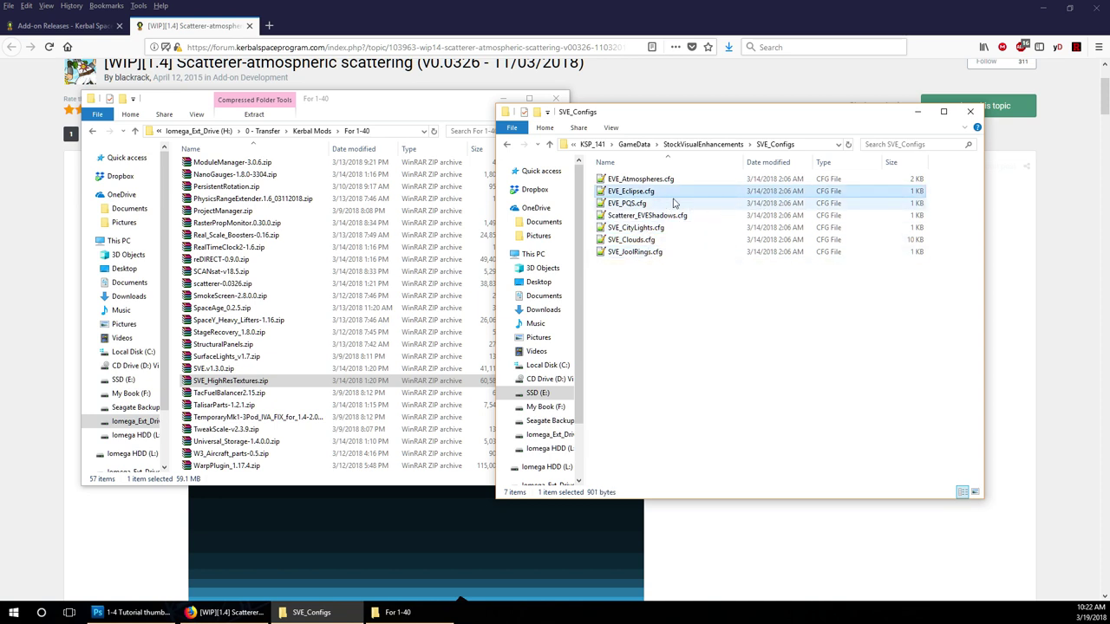
{"action": "left_click", "coordinate": [718, 146]}
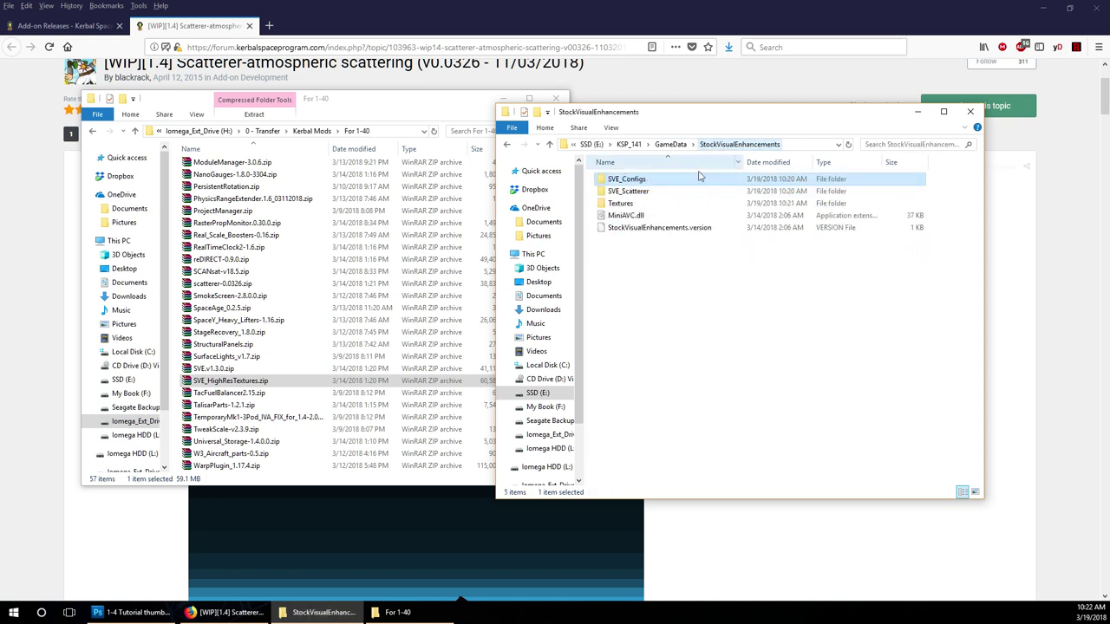
Step: Look through the SVE_Scatterer subfolder, including Scatterer_Settings.cfg and the Eve folder under Planets
{"action": "double_click", "coordinate": [643, 192]}
{"action": "left_click", "coordinate": [644, 205]}
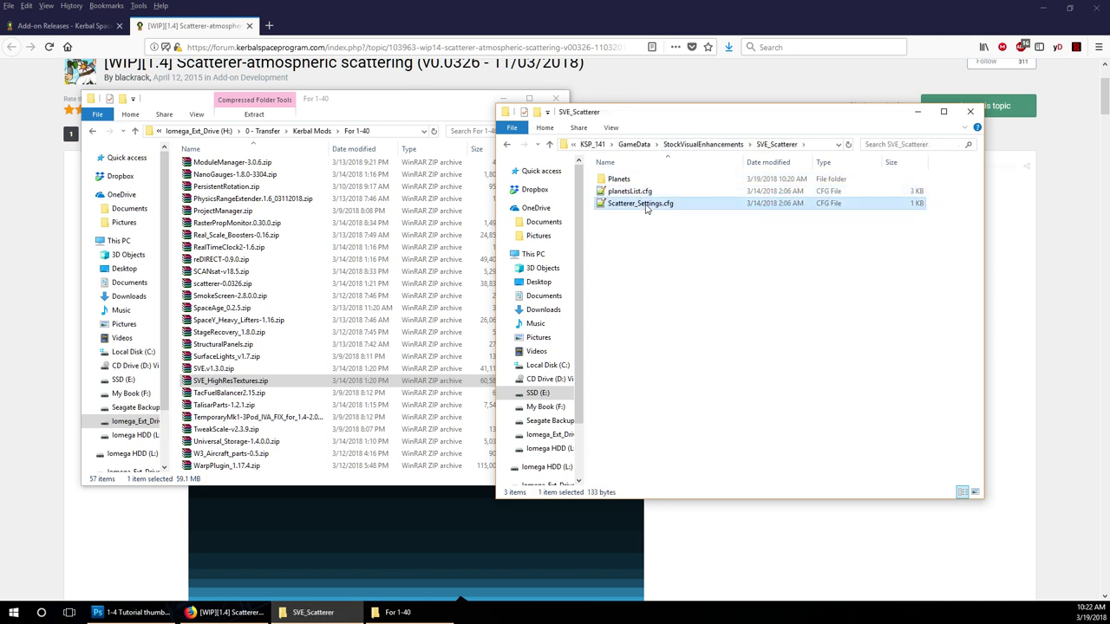
{"action": "double_click", "coordinate": [620, 179]}
{"action": "double_click", "coordinate": [653, 191]}
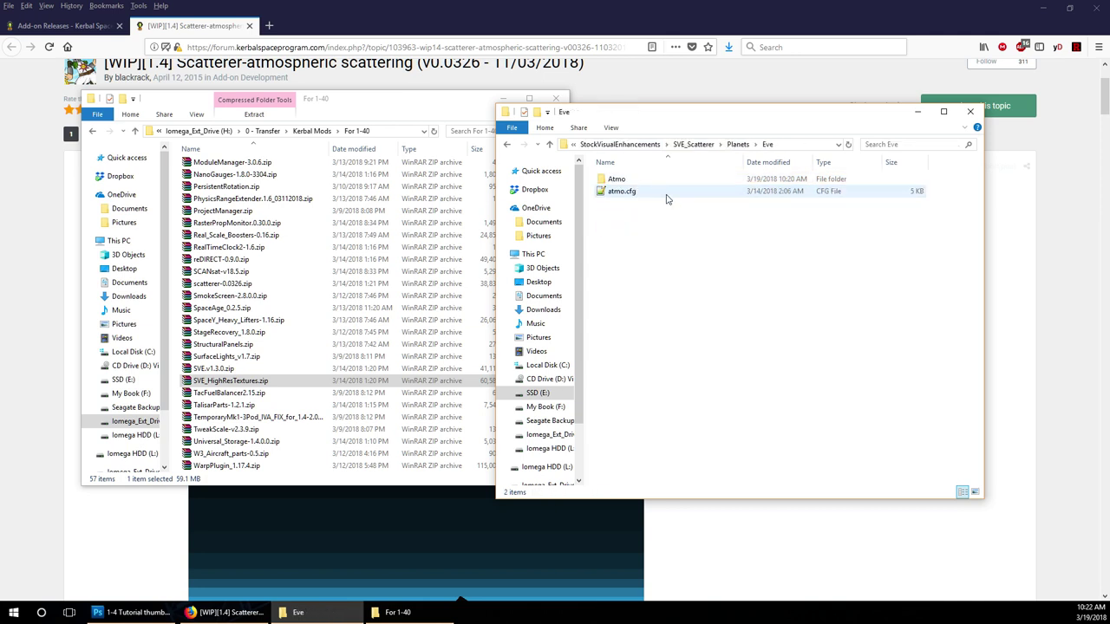
{"action": "left_click", "coordinate": [719, 143]}
{"action": "left_click", "coordinate": [681, 147]}
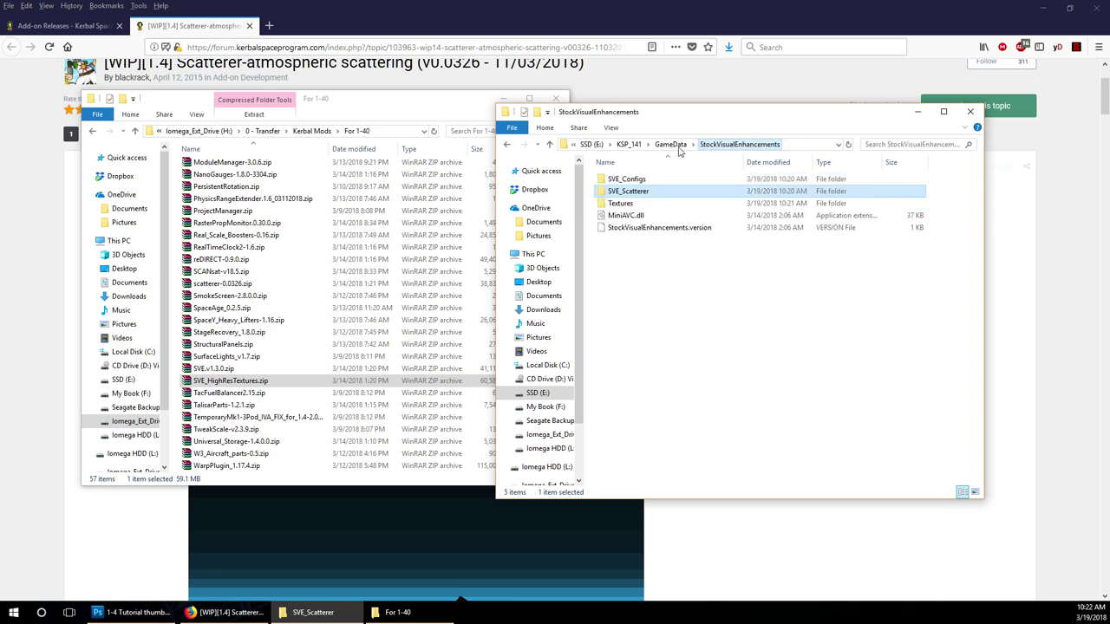
Step: Review the Textures images again and compare the SVE_Configs and SVE_Scatterer entries in the StockVisualEnhancements folder
{"action": "double_click", "coordinate": [692, 202]}
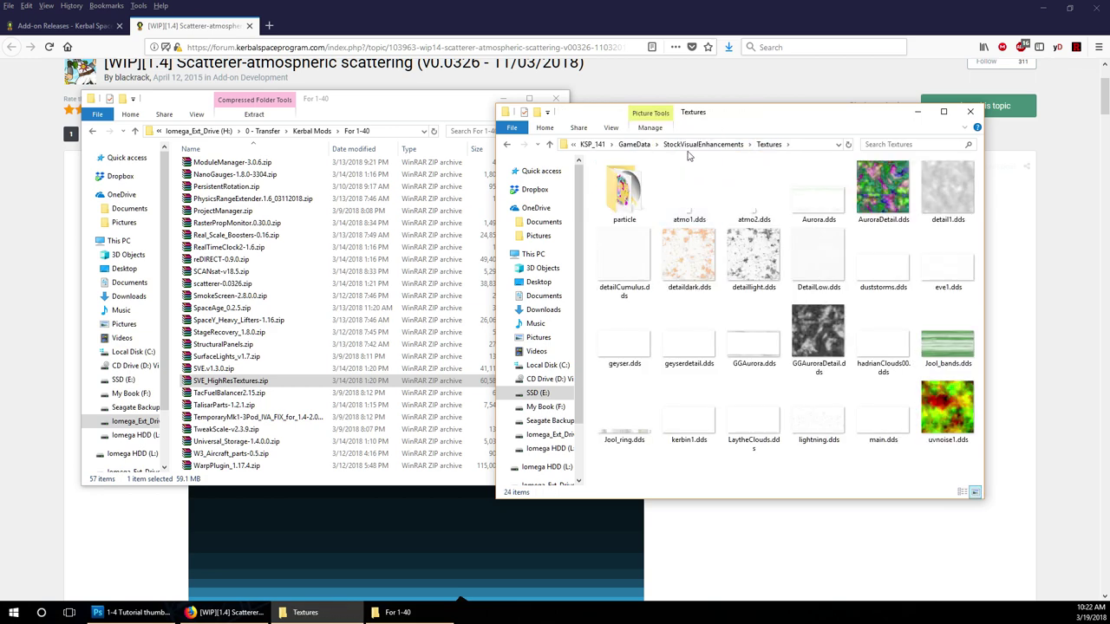
{"action": "left_click", "coordinate": [692, 146]}
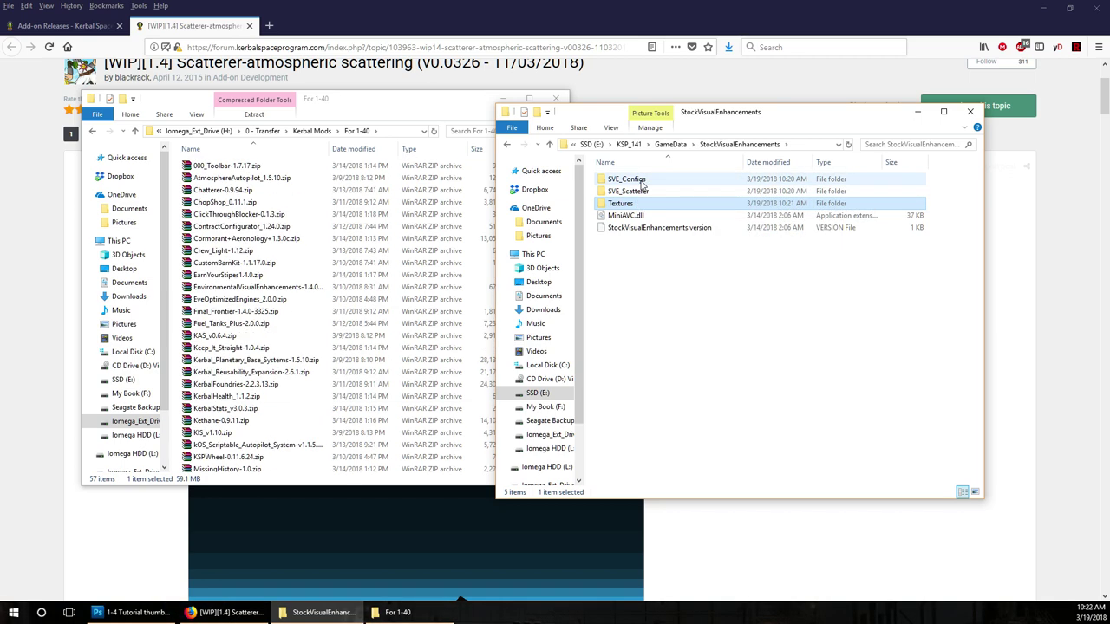
{"action": "left_click", "coordinate": [643, 179]}
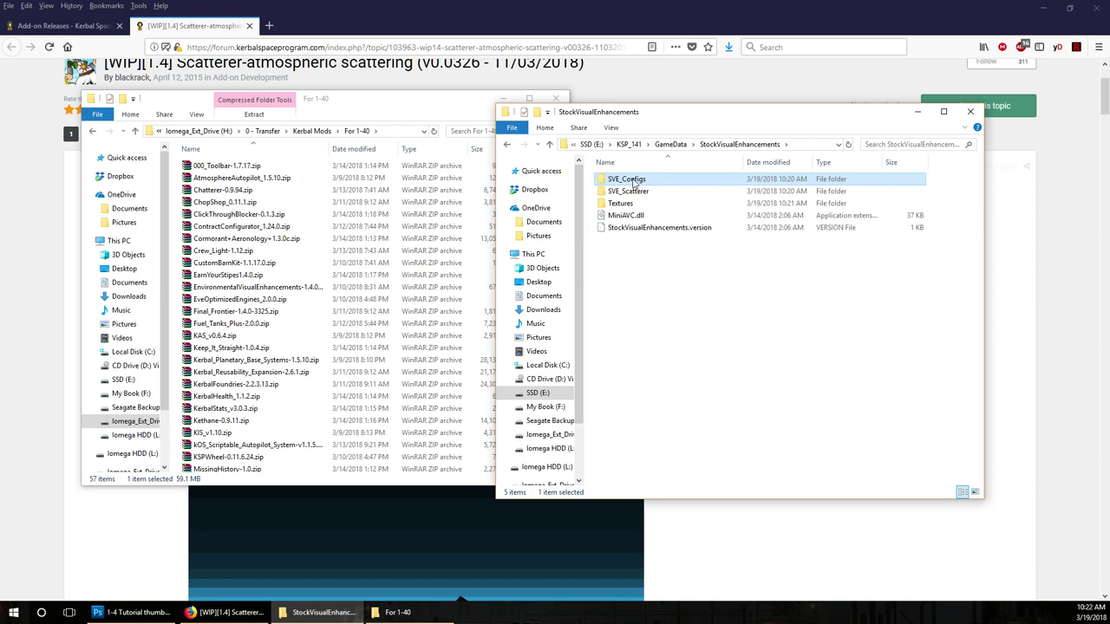
{"action": "left_click", "coordinate": [641, 192]}
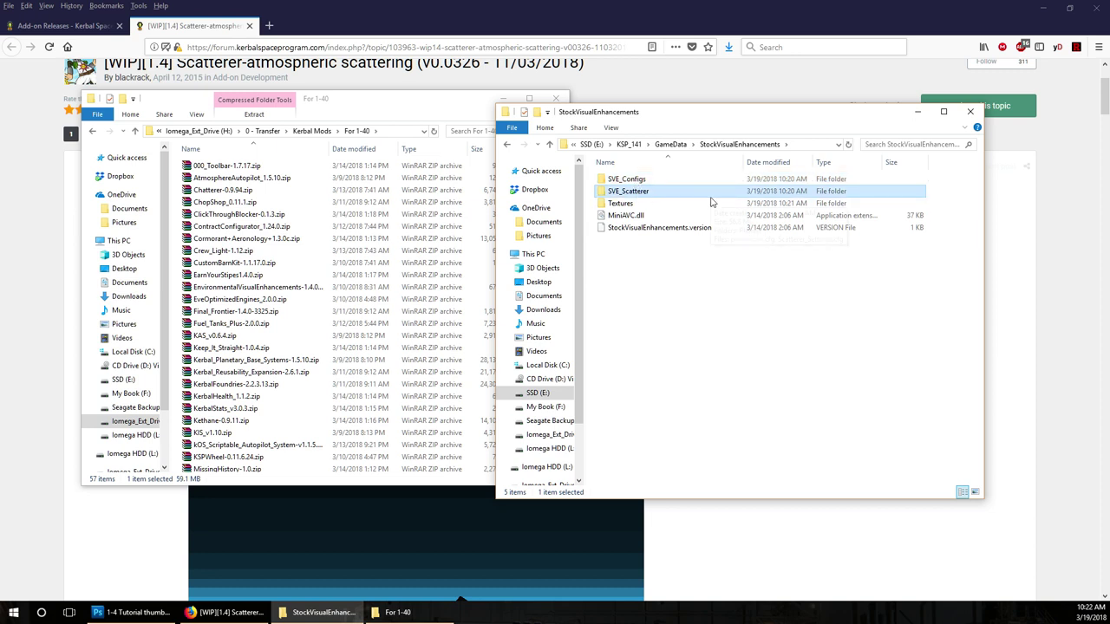
Step: Extract the scatterer folder from scatterer-0.0326.zip in For 1-40 into KSP_141's GameData folder
{"action": "left_click", "coordinate": [671, 144]}
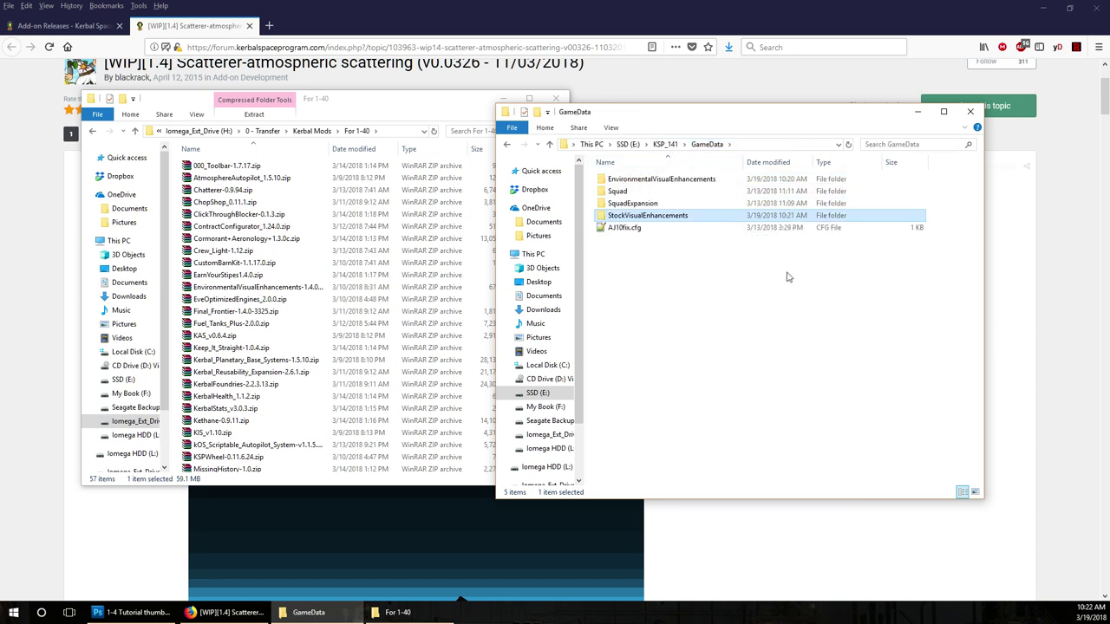
{"action": "left_click", "coordinate": [338, 335]}
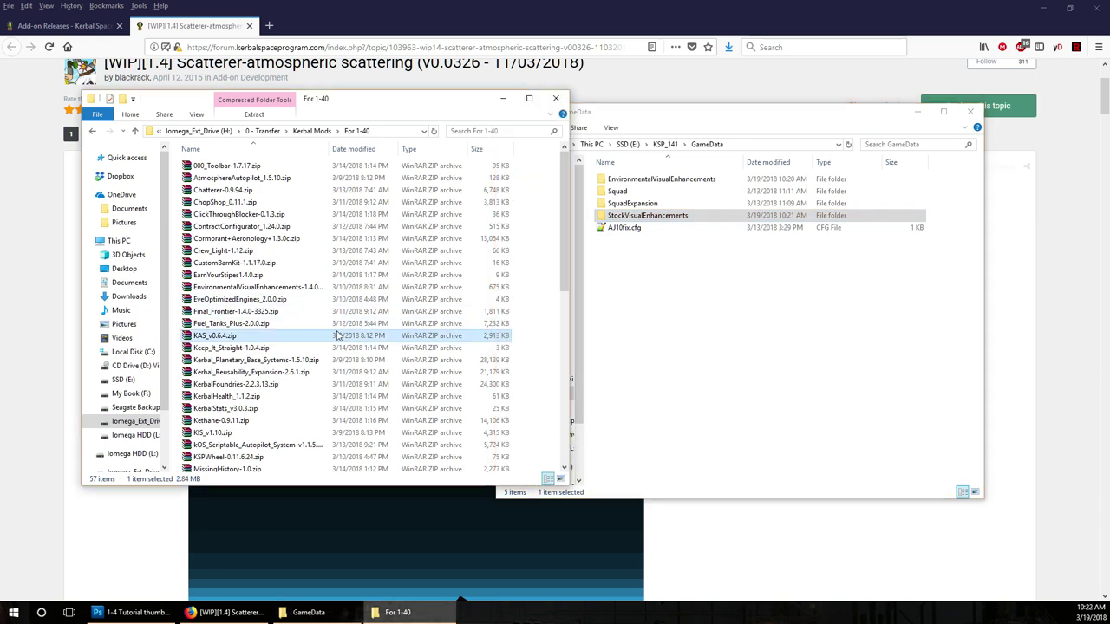
{"action": "scroll", "coordinate": [336, 341], "scroll_direction": "down", "scroll_amount": 8}
{"action": "double_click", "coordinate": [290, 357]}
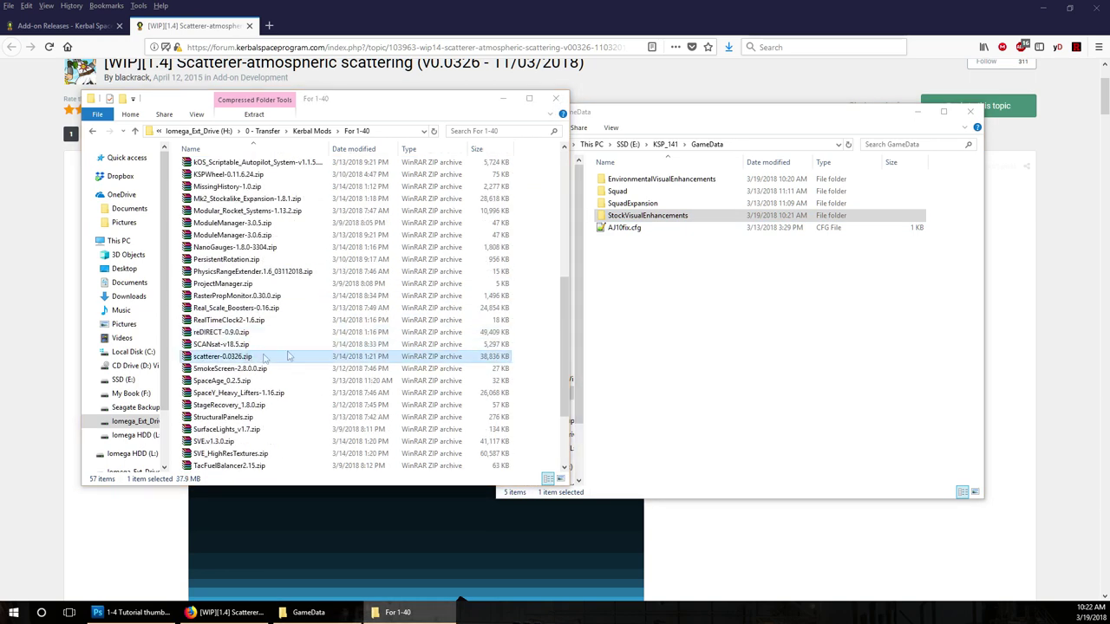
{"action": "left_click", "coordinate": [102, 320]}
{"action": "double_click", "coordinate": [102, 320]}
{"action": "left_click_drag", "start_coordinate": [87, 317], "coordinate": [688, 313]}
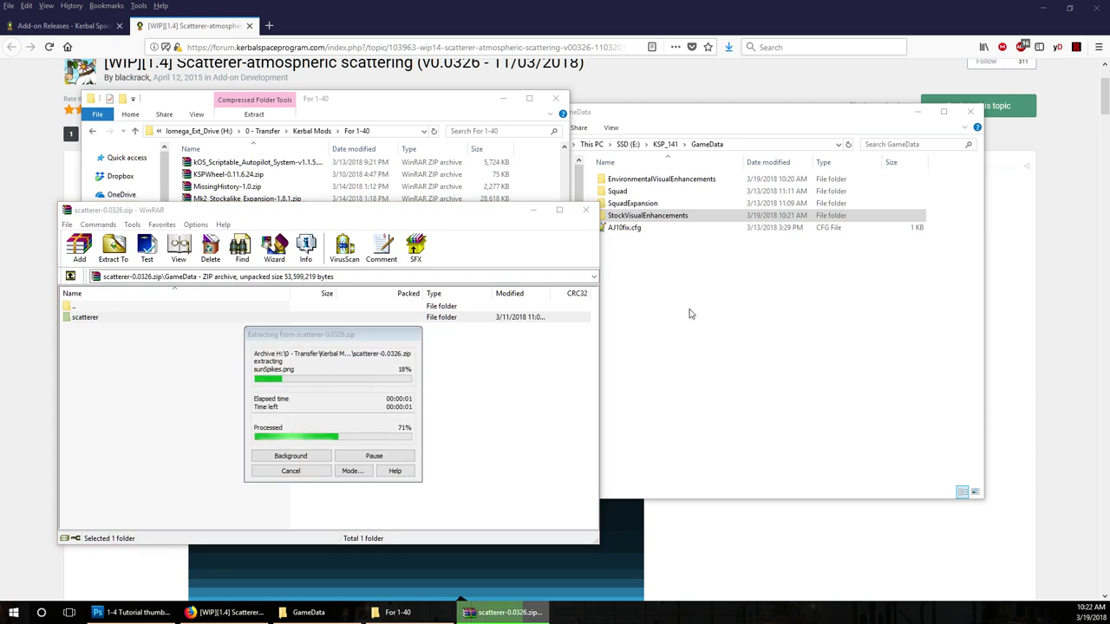
{"action": "left_click", "coordinate": [690, 314]}
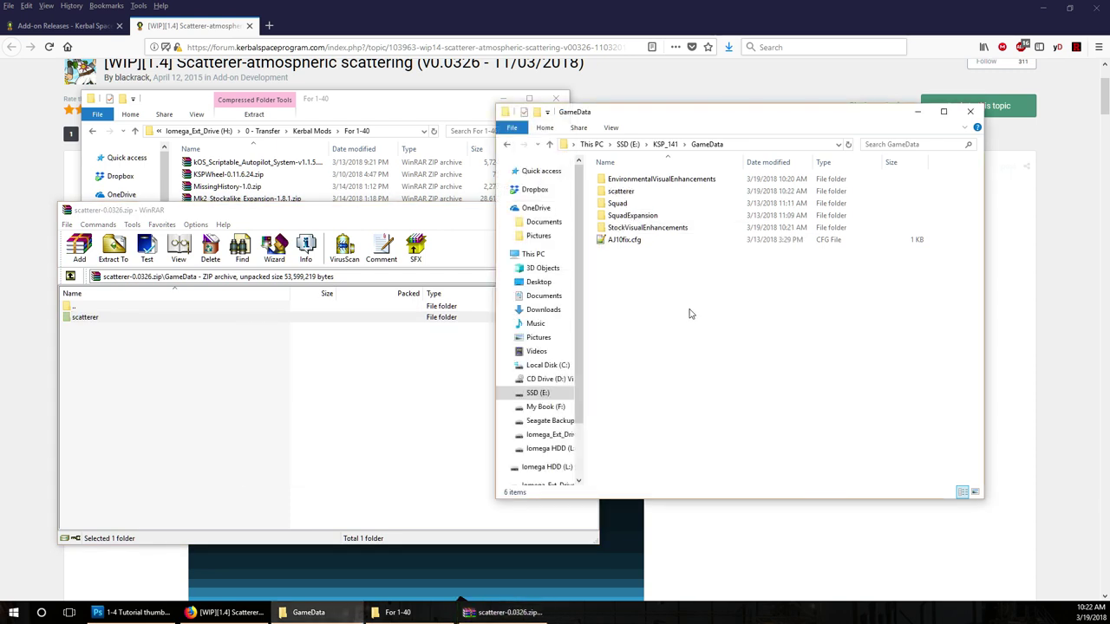
Step: Inspect the installed scatterer folder, including scatterer.dll and the config.cfg and planetsList.cfg files in config, and close the scatterer archive
{"action": "double_click", "coordinate": [628, 192]}
{"action": "left_click", "coordinate": [631, 206]}
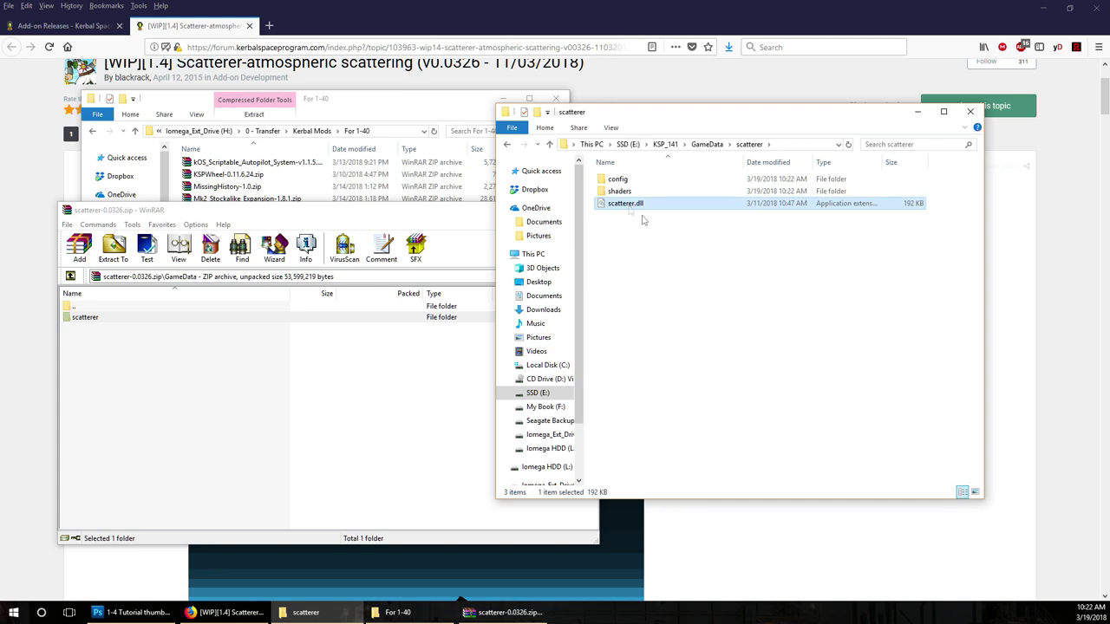
{"action": "double_click", "coordinate": [618, 179]}
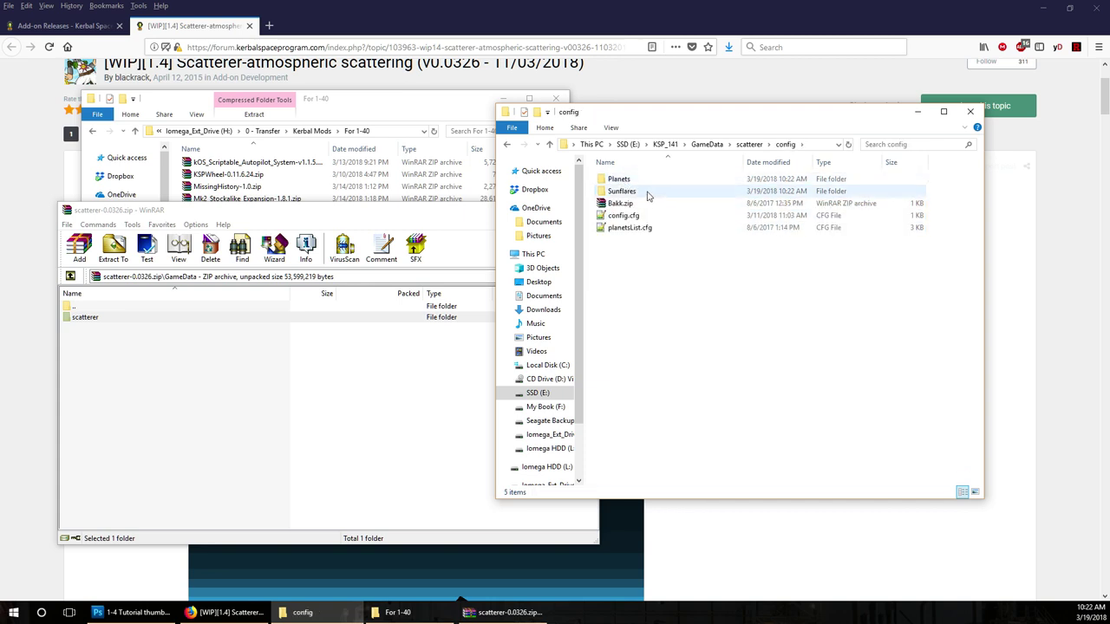
{"action": "left_click", "coordinate": [626, 216]}
{"action": "left_click", "coordinate": [636, 228]}
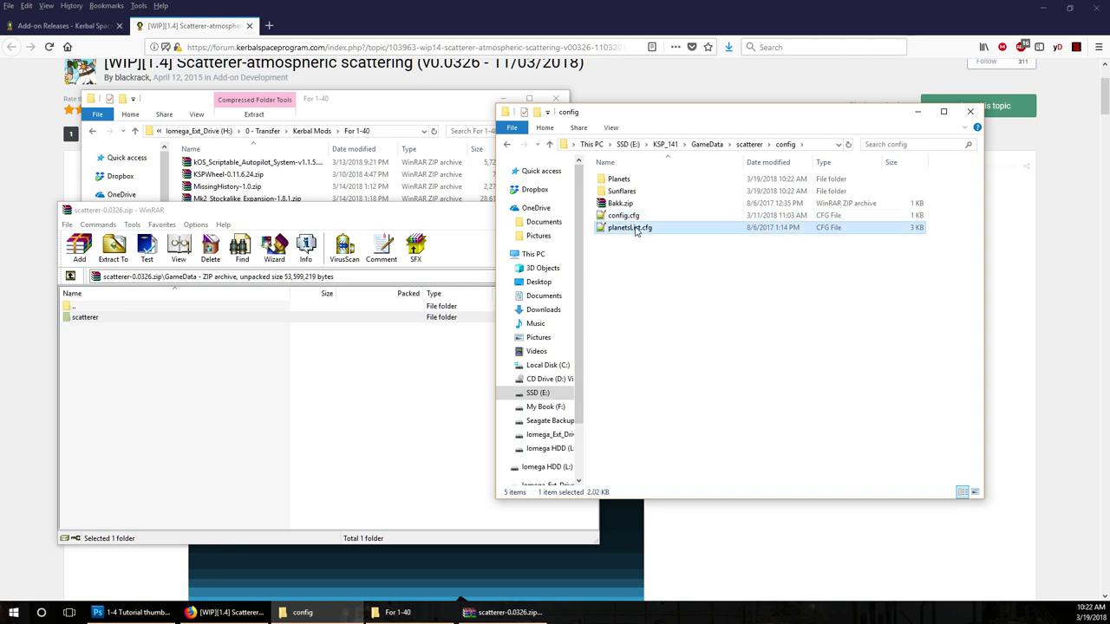
{"action": "left_click", "coordinate": [707, 145]}
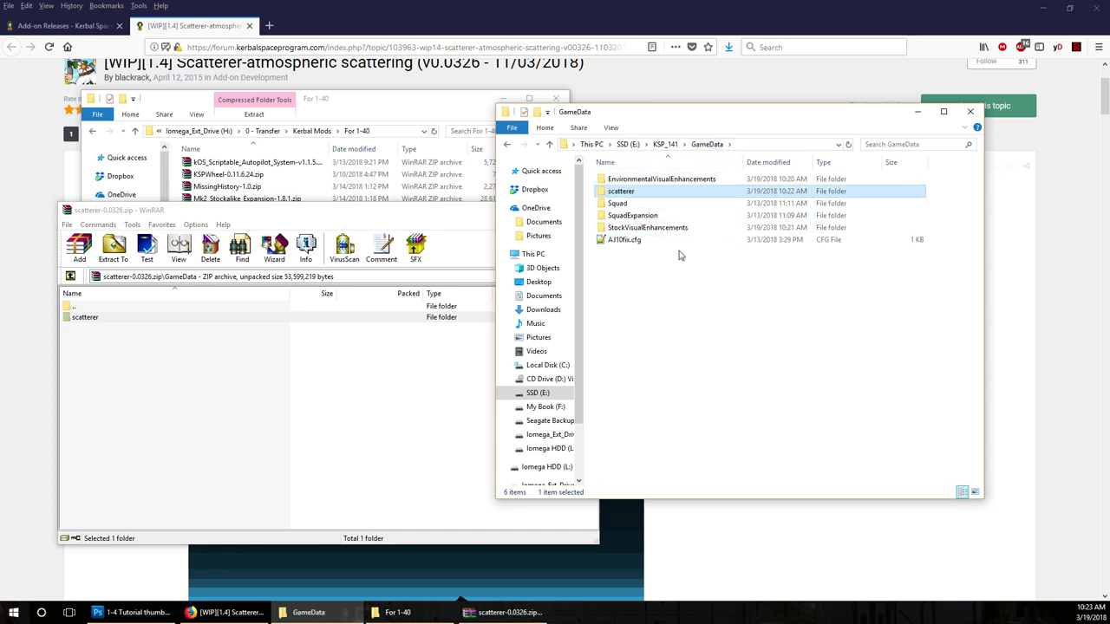
{"action": "left_click", "coordinate": [215, 412]}
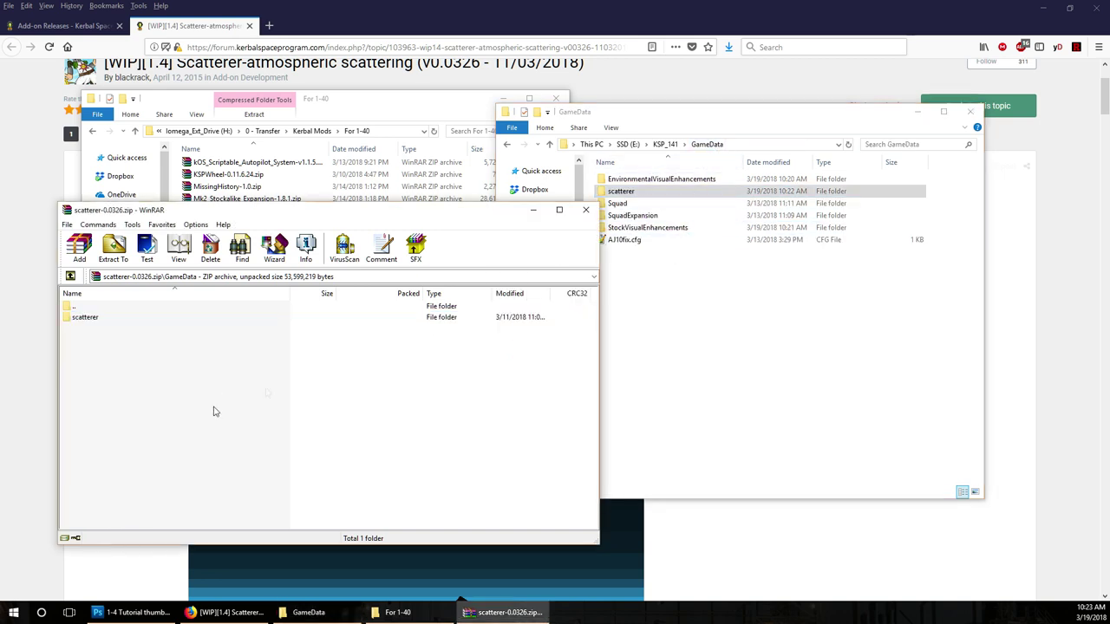
{"action": "left_click", "coordinate": [584, 208]}
Step: Open KAS_v0.6.4.zip and browse its GameData\KAS\Parts folder down to the cPort1 part
{"action": "left_click", "coordinate": [359, 282]}
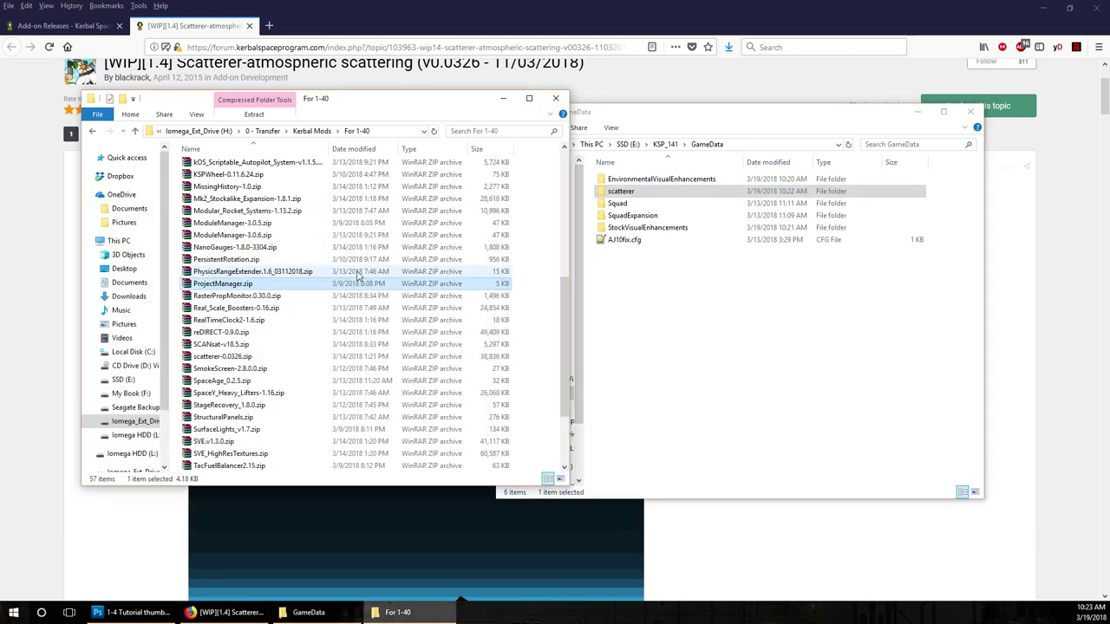
{"action": "left_click", "coordinate": [245, 235]}
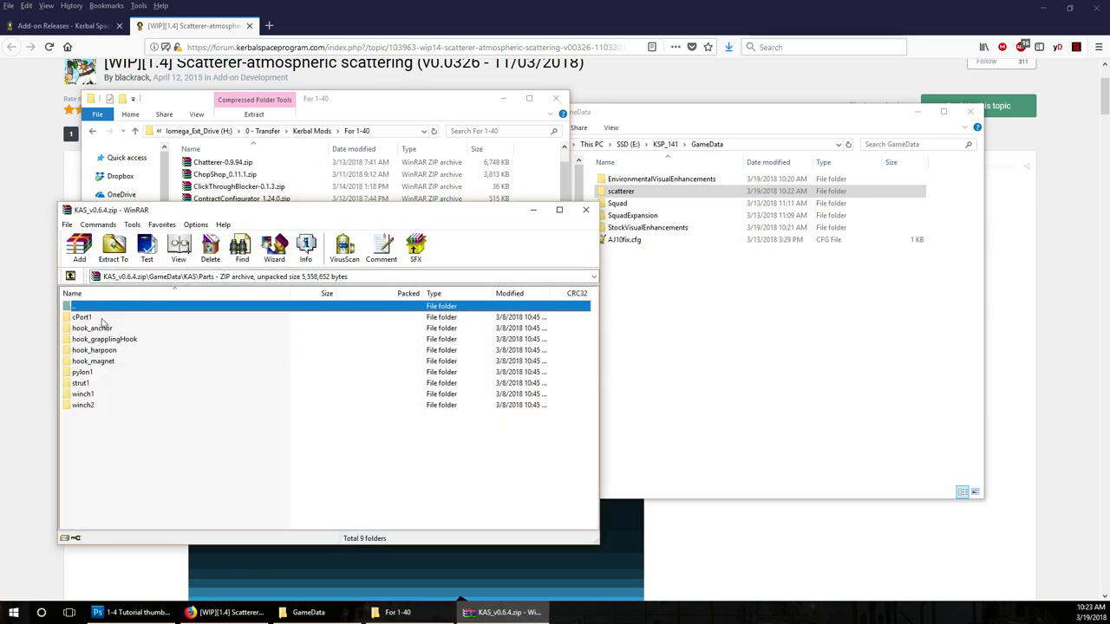
{"action": "key", "text": "BackSpace"}
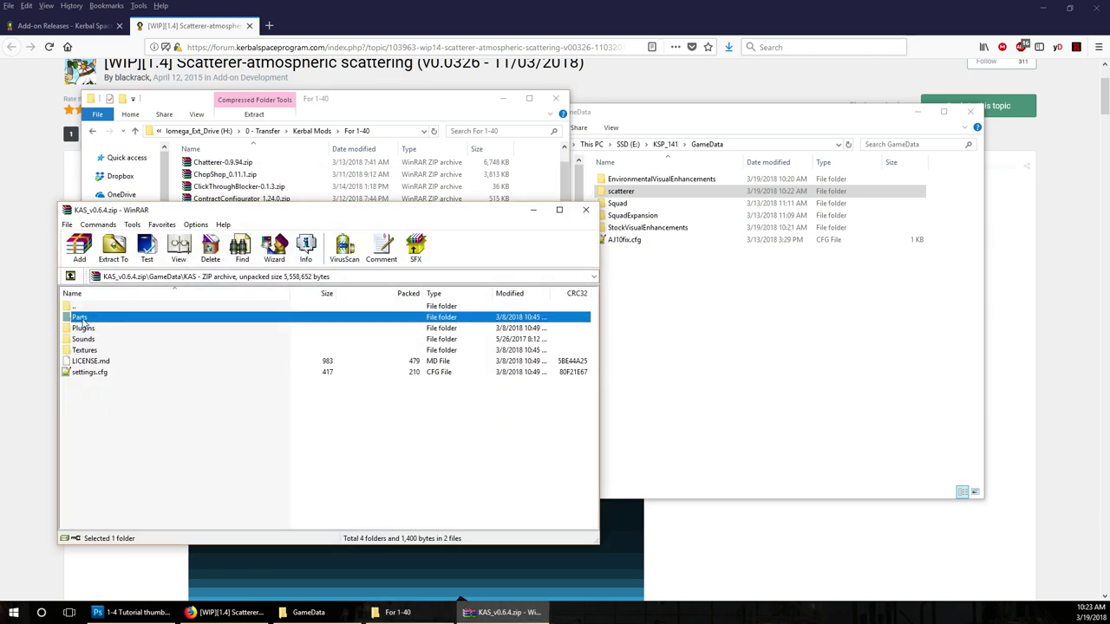
{"action": "double_click", "coordinate": [80, 317]}
{"action": "left_click_drag", "start_coordinate": [282, 217], "coordinate": [399, 205]}
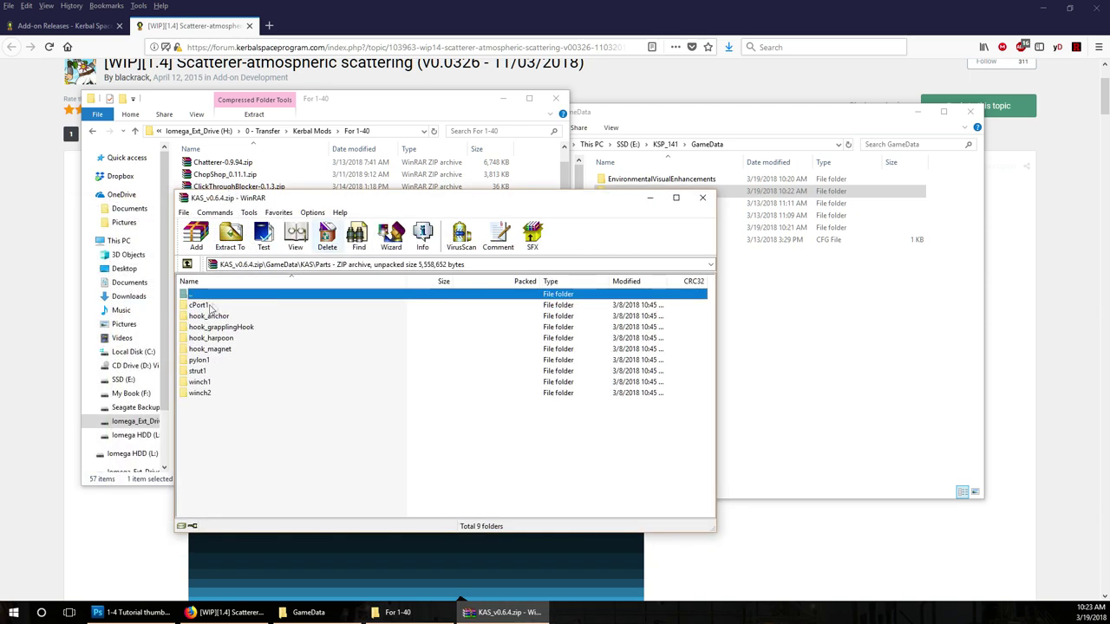
{"action": "double_click", "coordinate": [216, 305]}
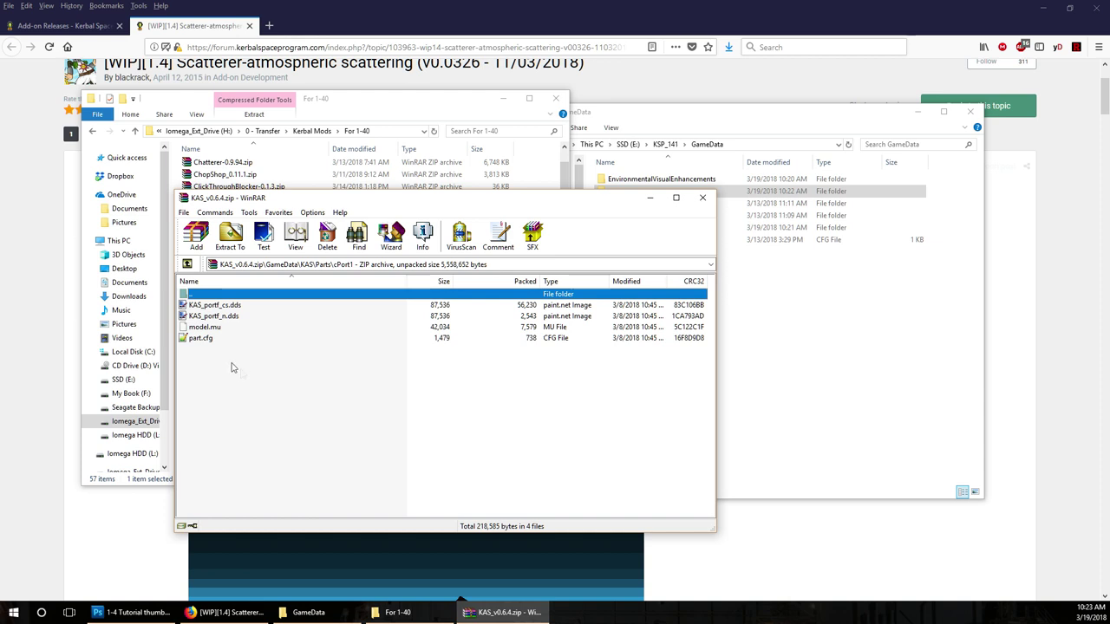
Step: Review the cPort1 part's model.mu, part.cfg and two .dds texture files inside the KAS archive
{"action": "left_click", "coordinate": [206, 328]}
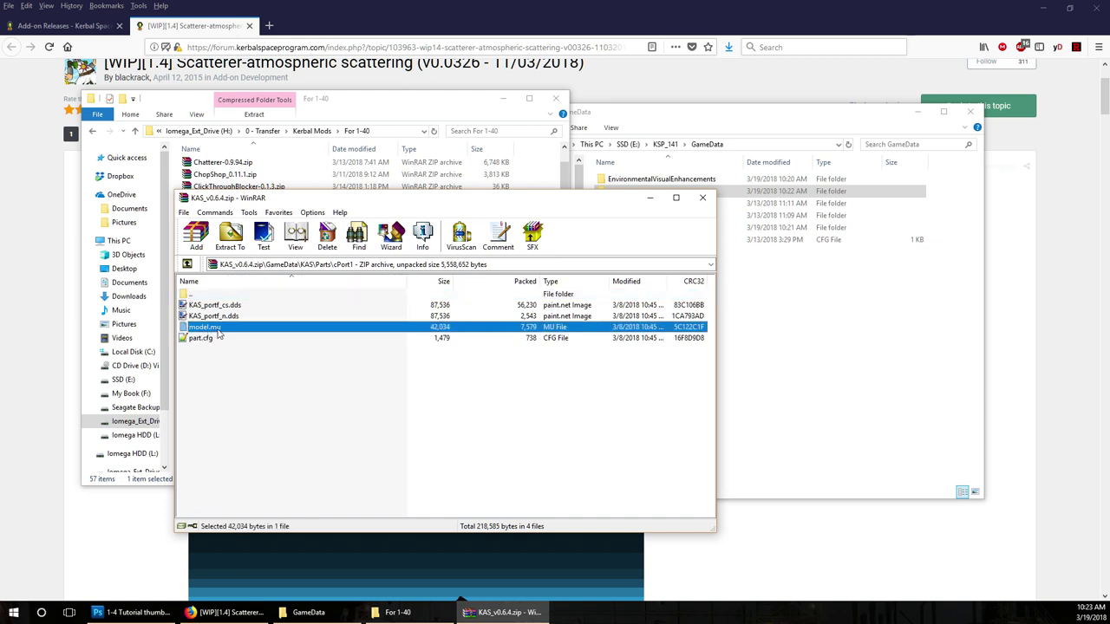
{"action": "left_click", "coordinate": [209, 338]}
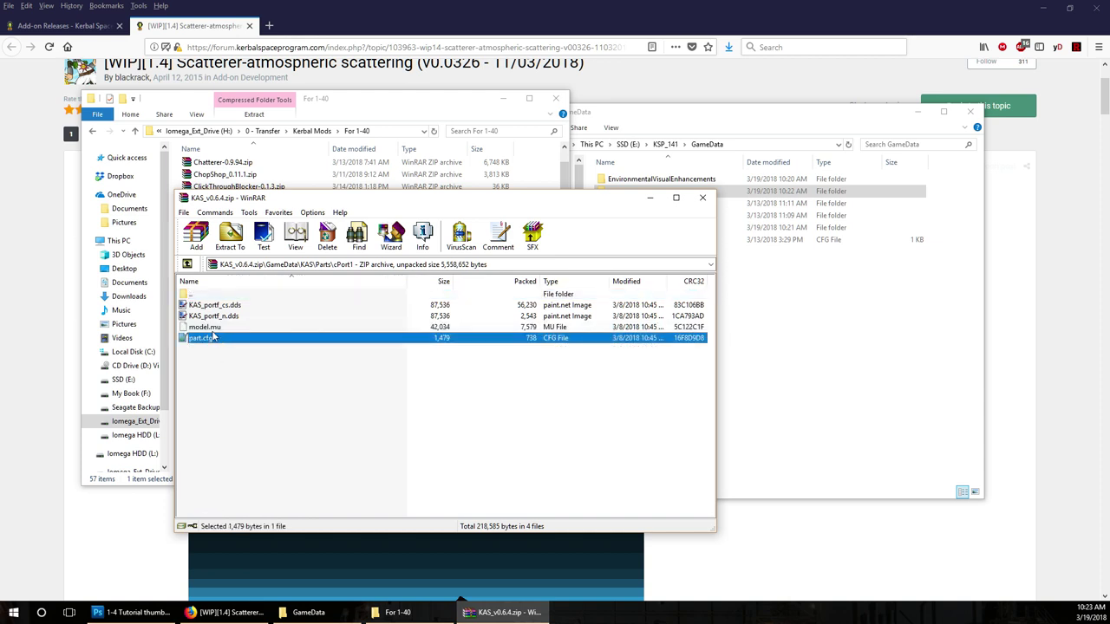
{"action": "left_click", "coordinate": [212, 332]}
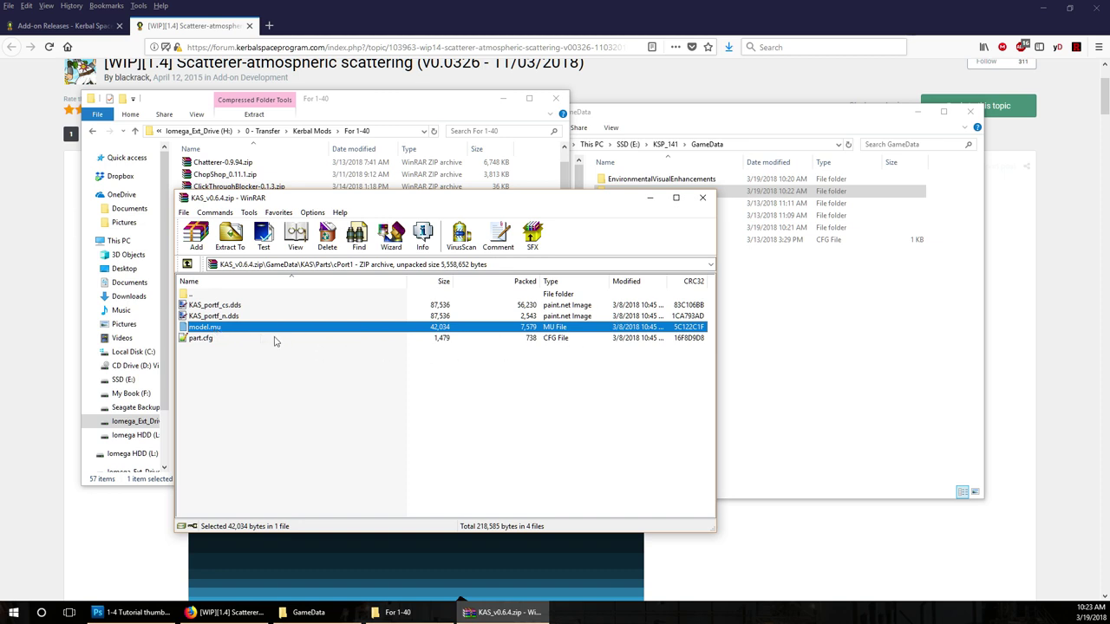
{"action": "left_click", "coordinate": [237, 317]}
{"action": "left_click", "coordinate": [238, 306]}
{"action": "left_click", "coordinate": [214, 340]}
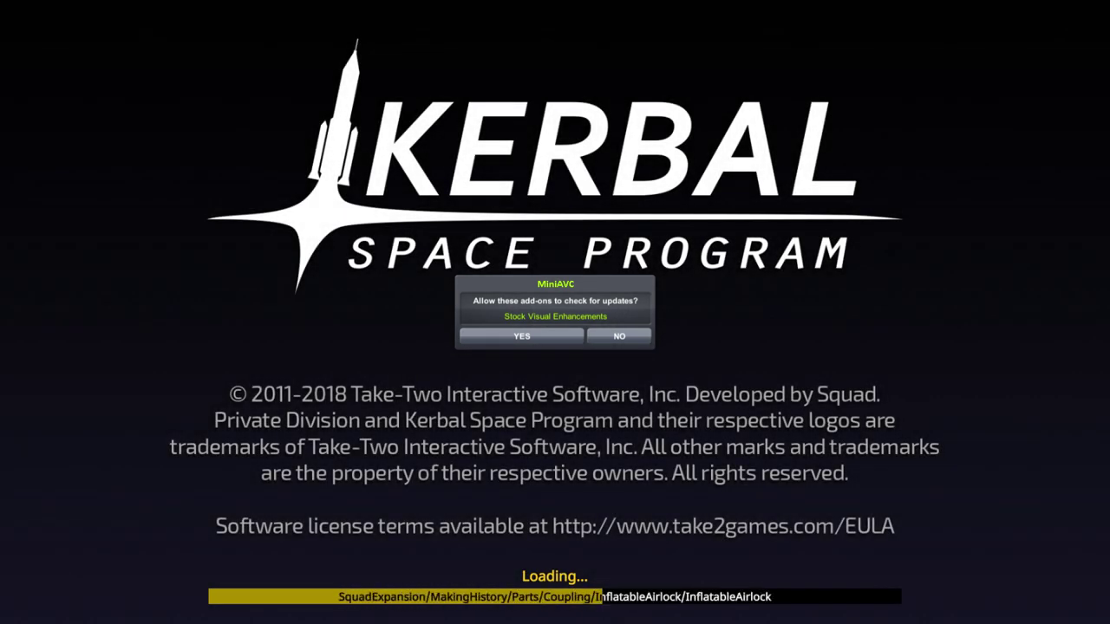
Step: In Kerbal Space Program, decline MiniAVC's update checks for Stock Visual Enhancements and resume the default saved game
{"action": "left_click", "coordinate": [638, 336]}
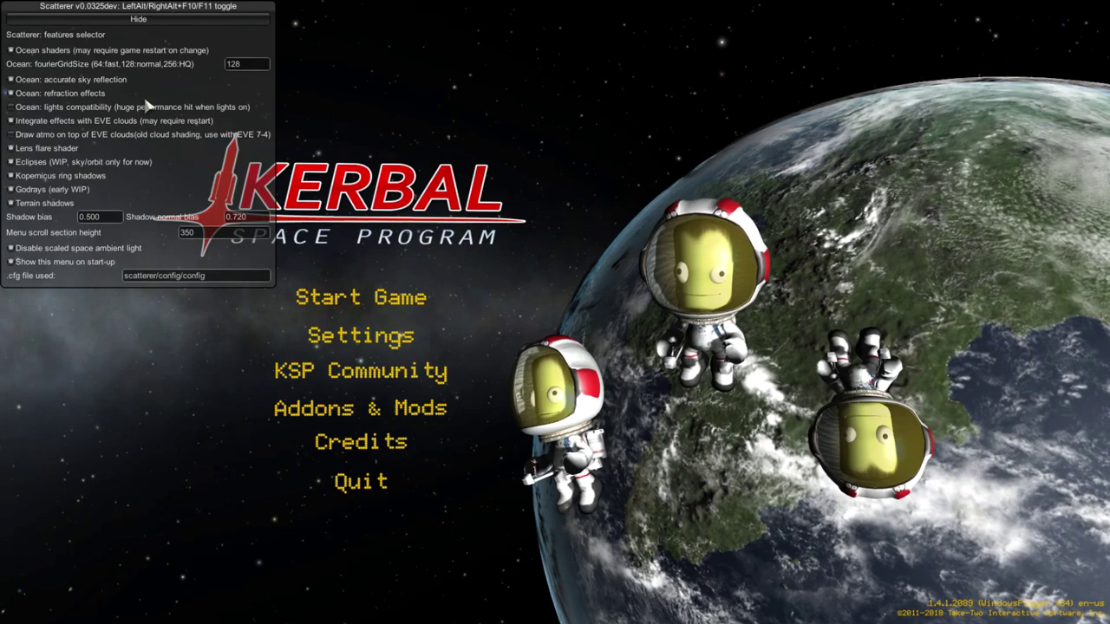
{"action": "left_click", "coordinate": [360, 297]}
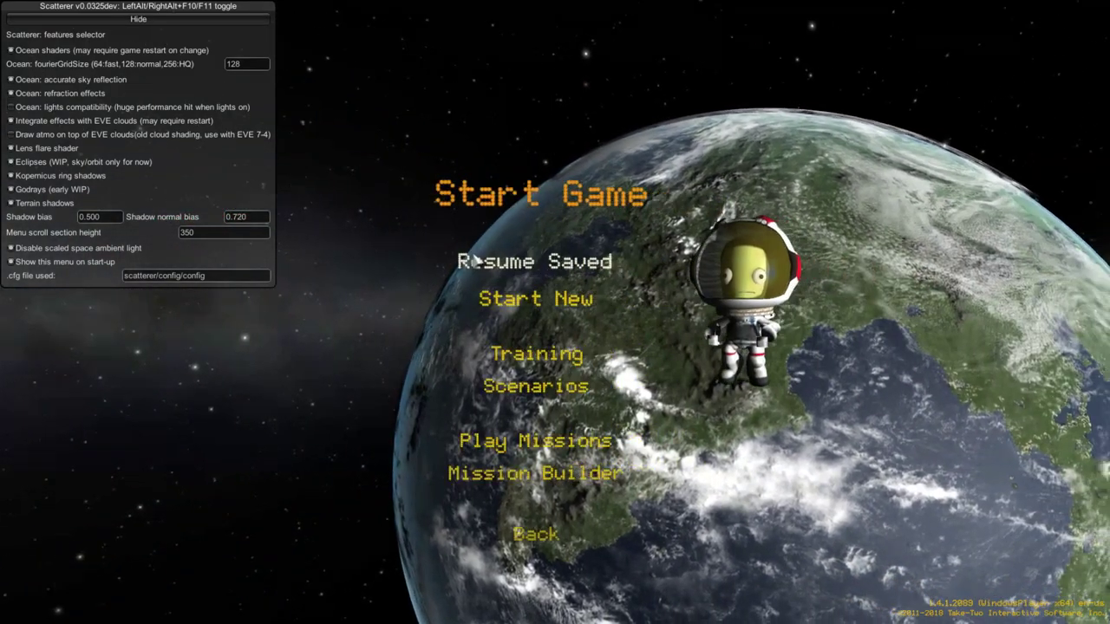
{"action": "left_click", "coordinate": [510, 263]}
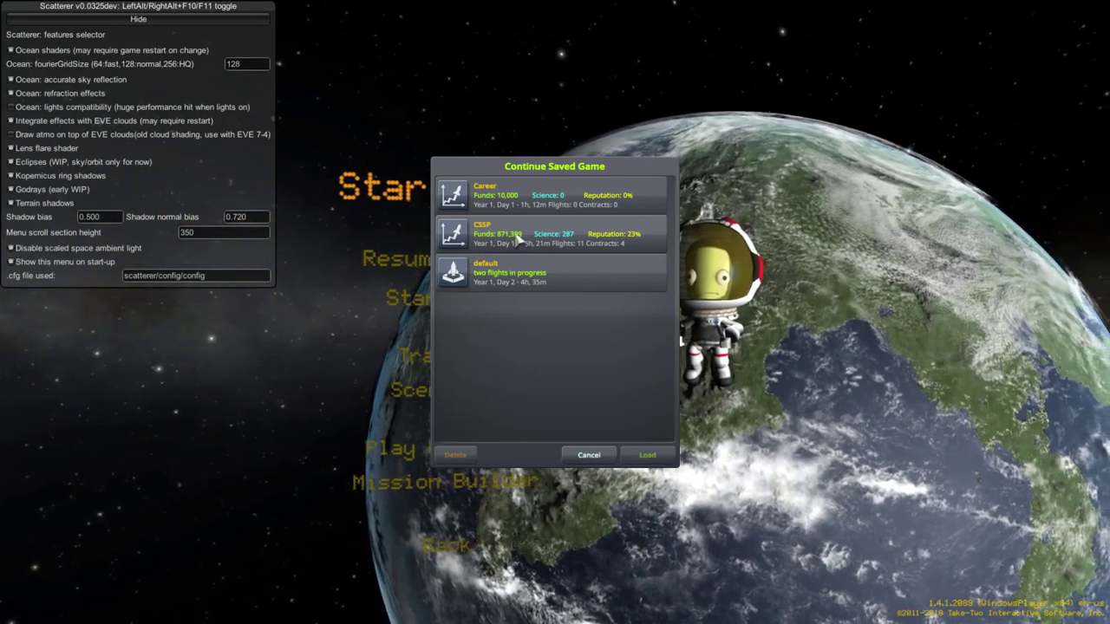
{"action": "double_click", "coordinate": [503, 284]}
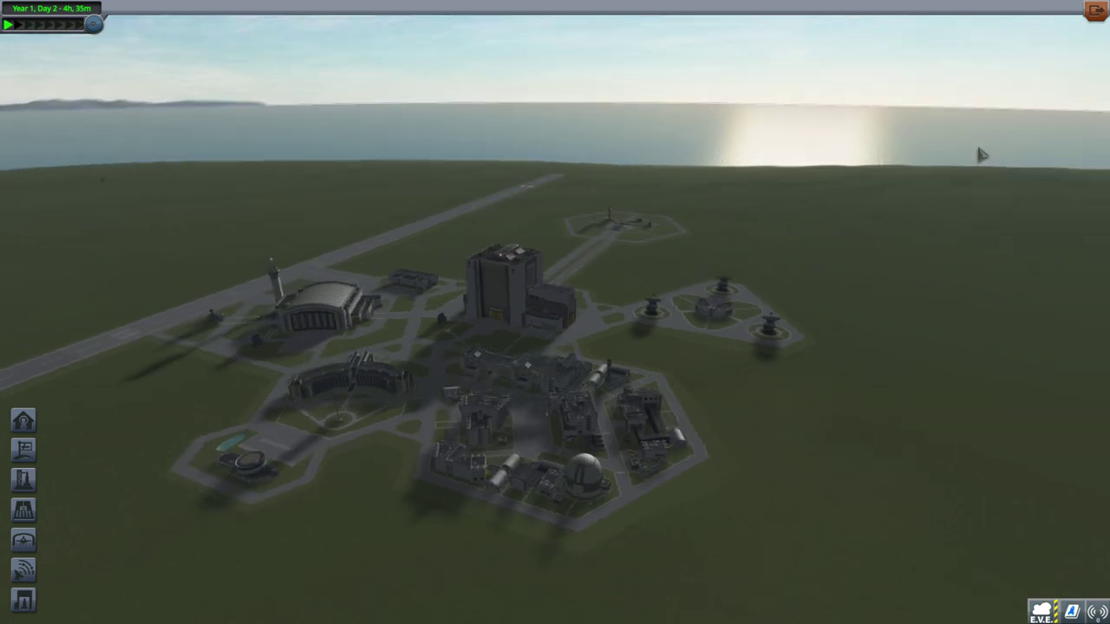
Step: Look around the Space Center's terrain, water and sky from several angles, and enter the Tracking Station
{"action": "left_click_drag", "start_coordinate": [885, 191], "coordinate": [175, 119]}
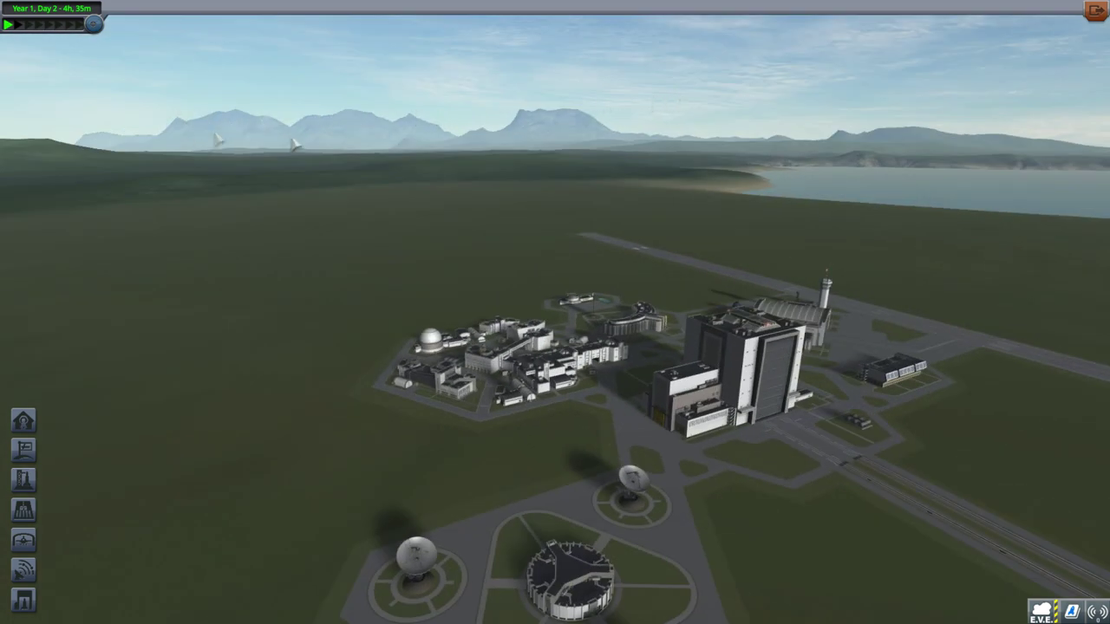
{"action": "left_click_drag", "start_coordinate": [611, 172], "coordinate": [971, 460]}
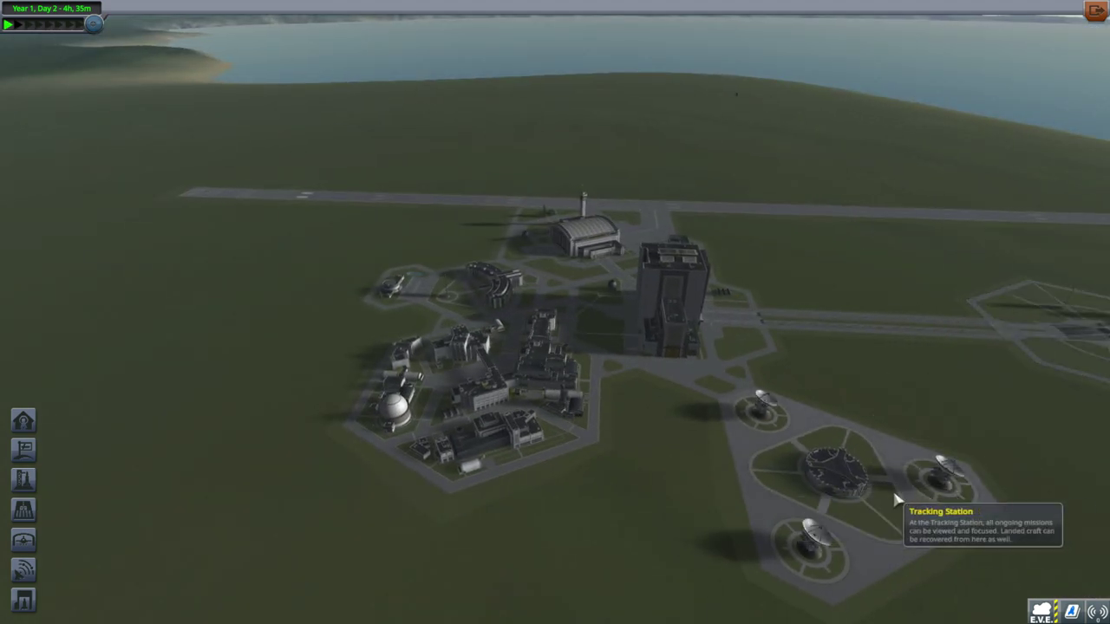
{"action": "left_click", "coordinate": [924, 497]}
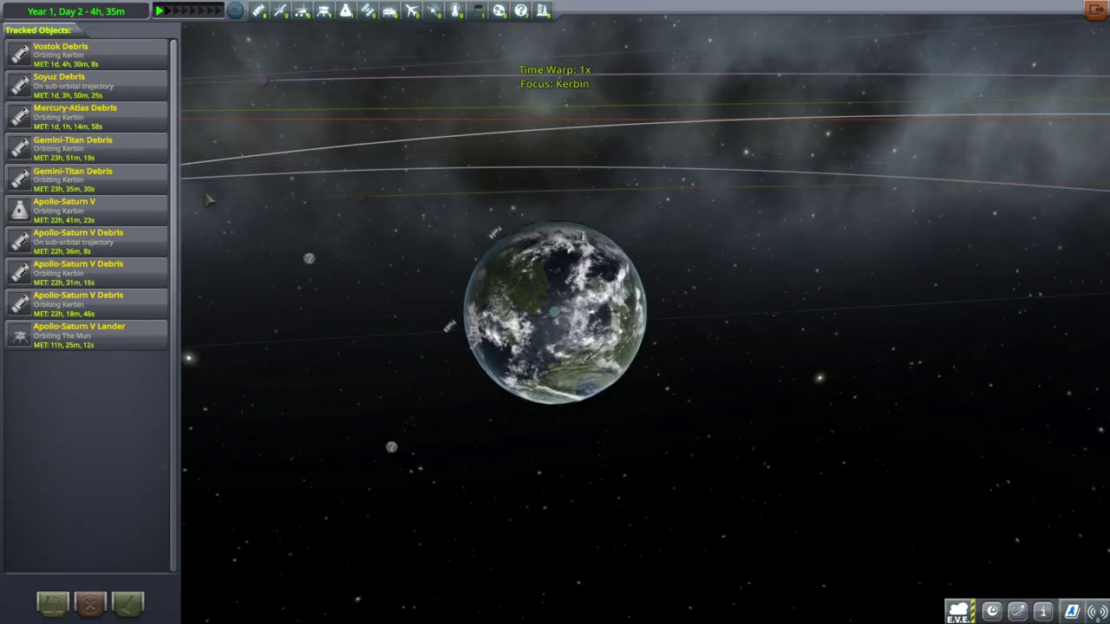
Step: Move the focus from Kerbin to the pink, cloud-covered planet and examine its surface from different angles
{"action": "scroll", "coordinate": [676, 306], "scroll_direction": "down", "scroll_amount": 5}
{"action": "scroll", "coordinate": [678, 317], "scroll_direction": "down", "scroll_amount": 5}
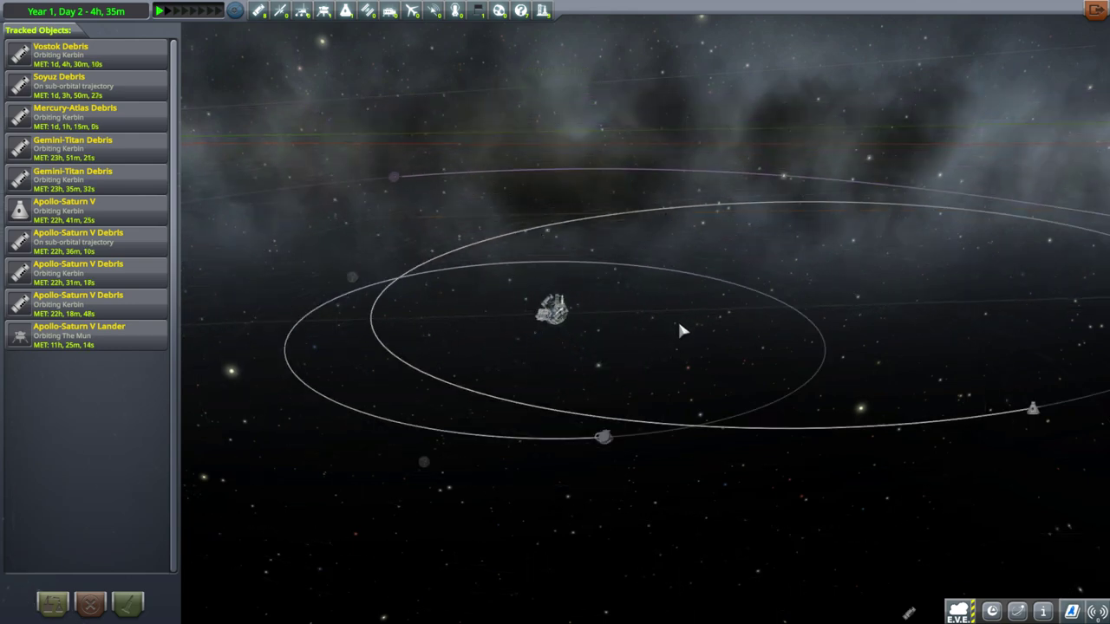
{"action": "double_click", "coordinate": [486, 256]}
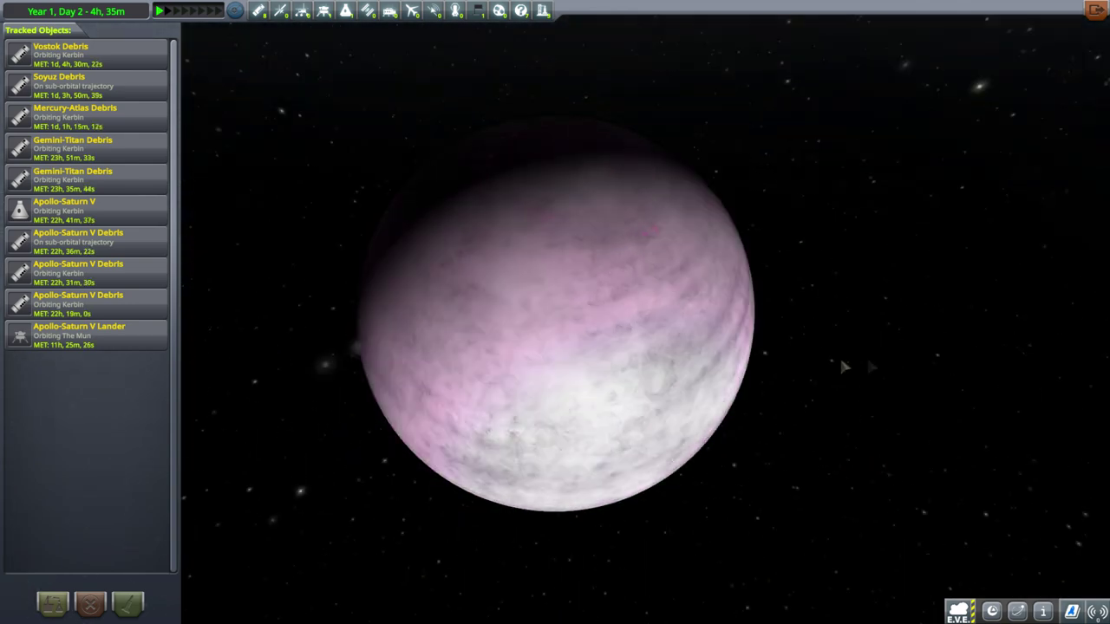
{"action": "left_click_drag", "start_coordinate": [844, 367], "coordinate": [508, 199]}
{"action": "scroll", "coordinate": [403, 272], "scroll_direction": "down", "scroll_amount": 5}
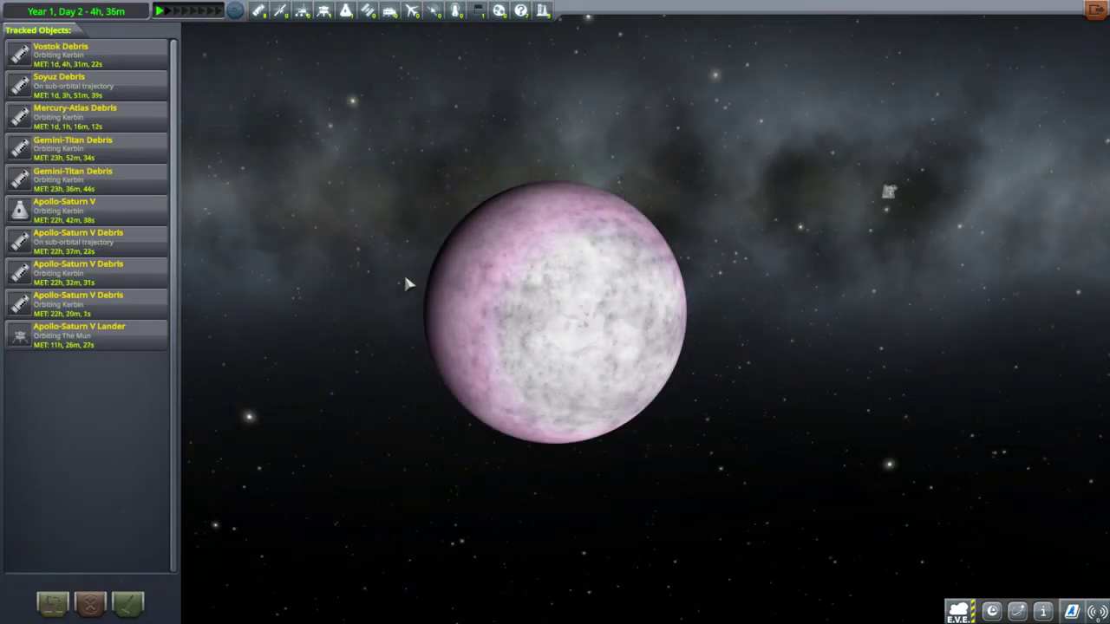
{"action": "left_click_drag", "start_coordinate": [404, 271], "coordinate": [722, 360]}
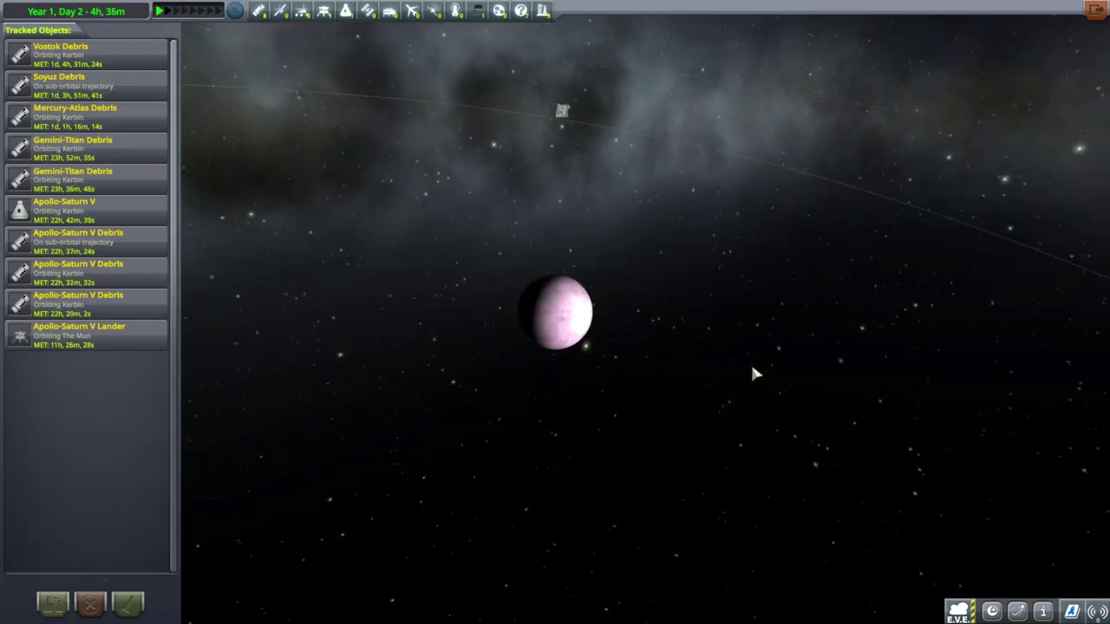
Step: View the whole solar system's orbits, and focus on the red planet with the grey polar cap to examine it up close
{"action": "scroll", "coordinate": [753, 373], "scroll_direction": "down", "scroll_amount": 10}
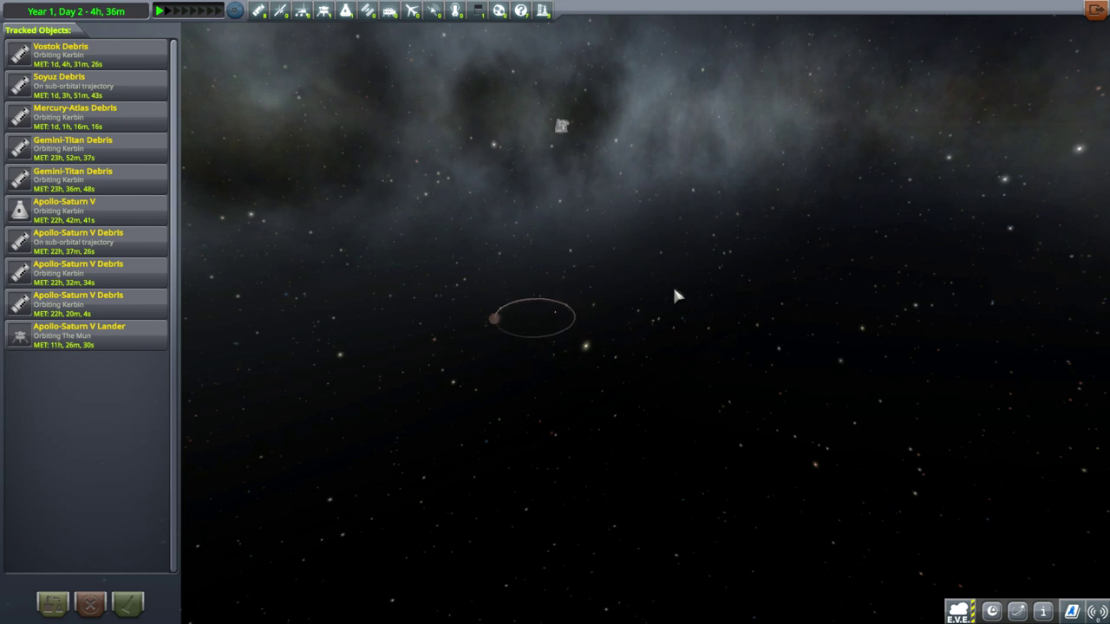
{"action": "scroll", "coordinate": [676, 297], "scroll_direction": "down", "scroll_amount": 10}
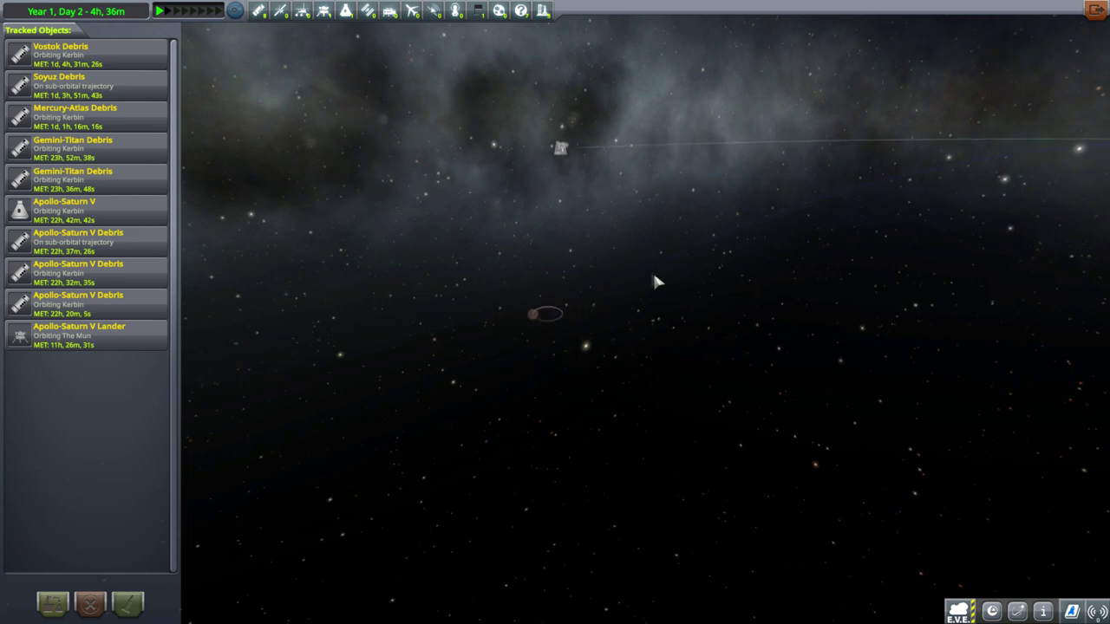
{"action": "scroll", "coordinate": [633, 291], "scroll_direction": "down", "scroll_amount": 5}
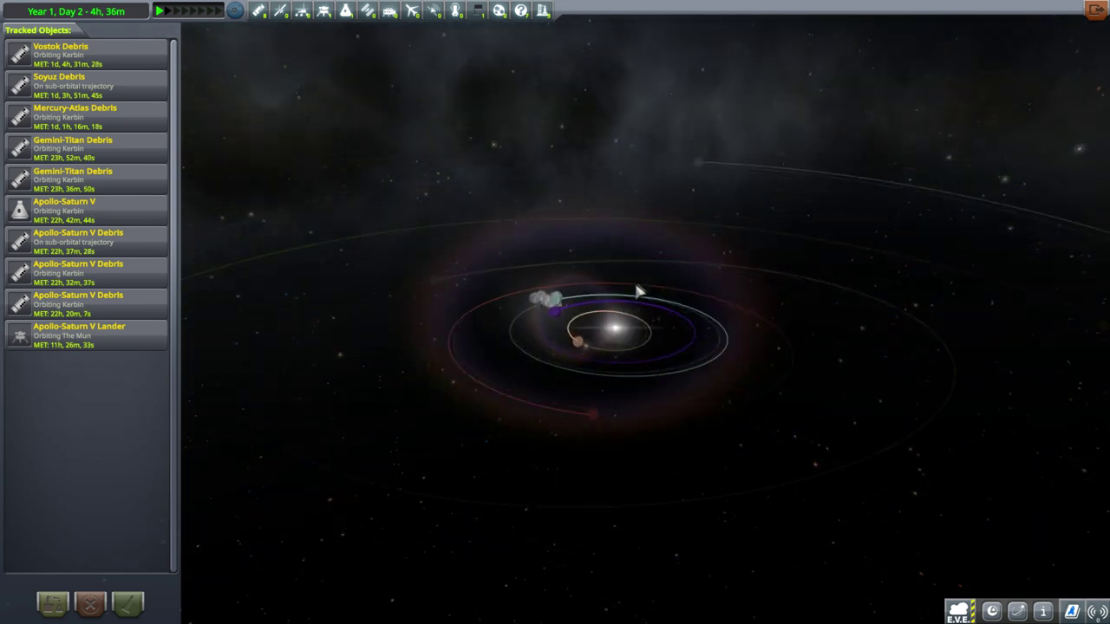
{"action": "key", "text": "Tab"}
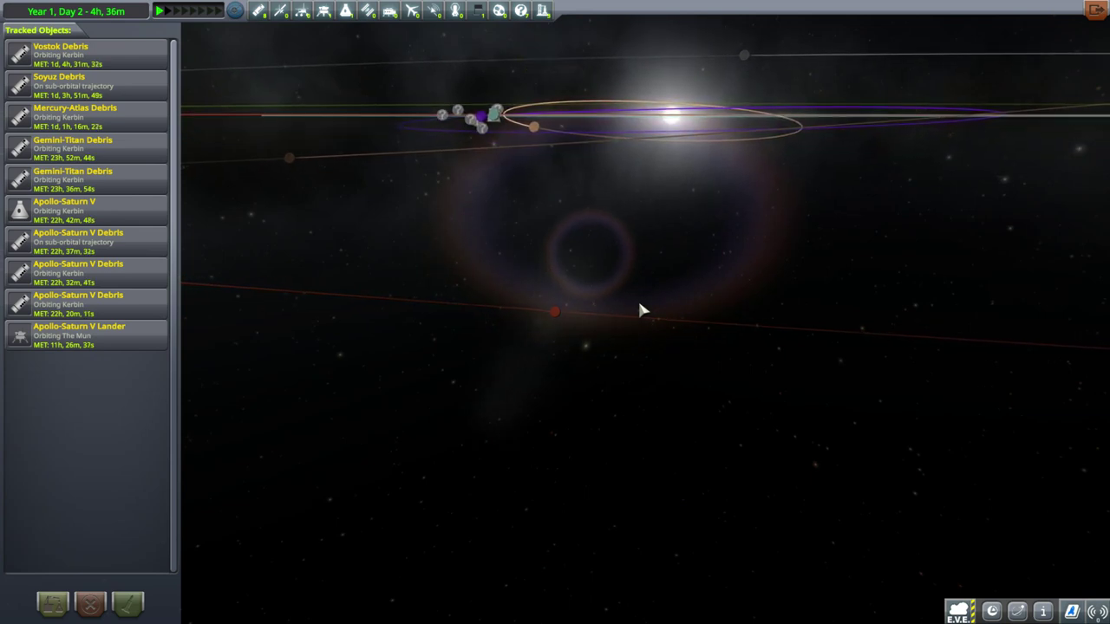
{"action": "scroll", "coordinate": [670, 303], "scroll_direction": "up", "scroll_amount": 5}
{"action": "scroll", "coordinate": [825, 254], "scroll_direction": "up", "scroll_amount": 5}
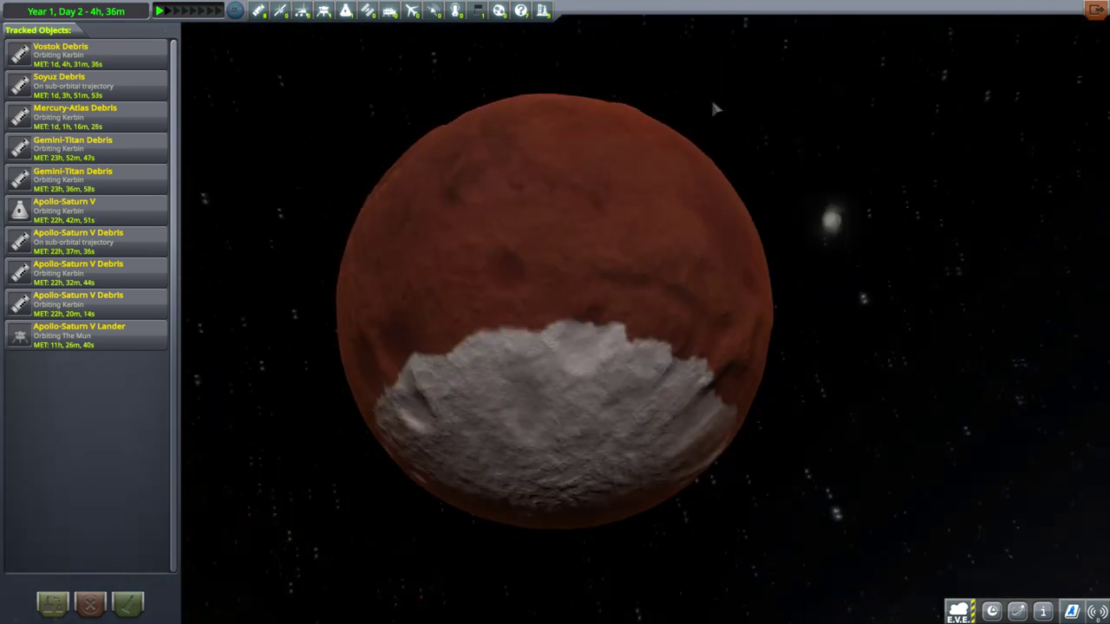
Step: Examine the red planet from its opposite pole and view the whole solar system's orbits out to Jool
{"action": "left_click_drag", "start_coordinate": [713, 108], "coordinate": [924, 278]}
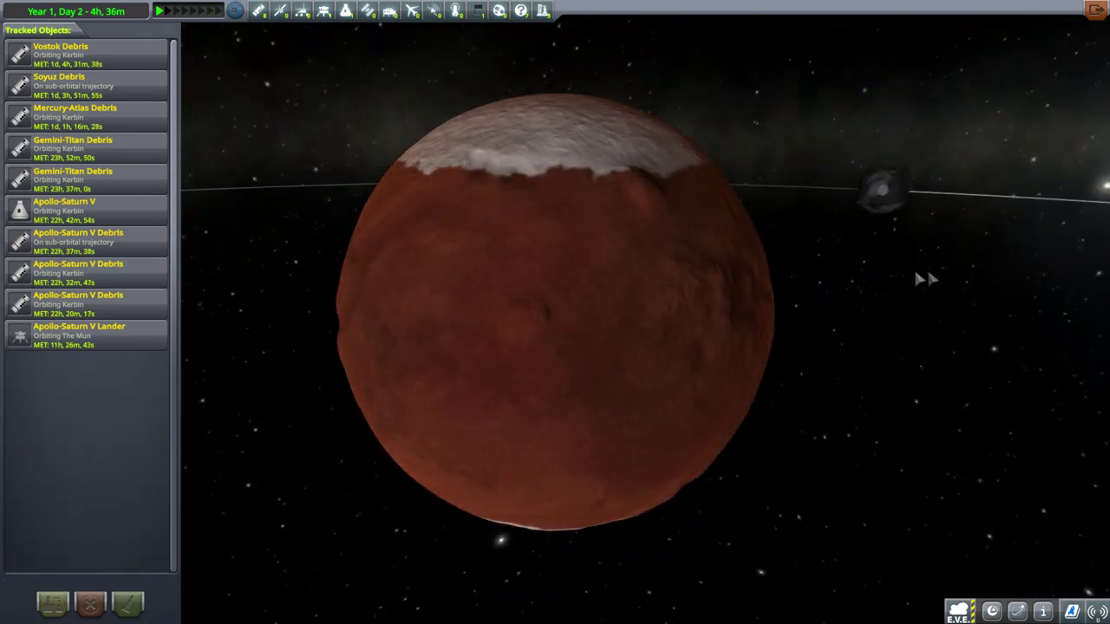
{"action": "scroll", "coordinate": [916, 277], "scroll_direction": "down", "scroll_amount": 8}
{"action": "scroll", "coordinate": [897, 294], "scroll_direction": "down", "scroll_amount": 3}
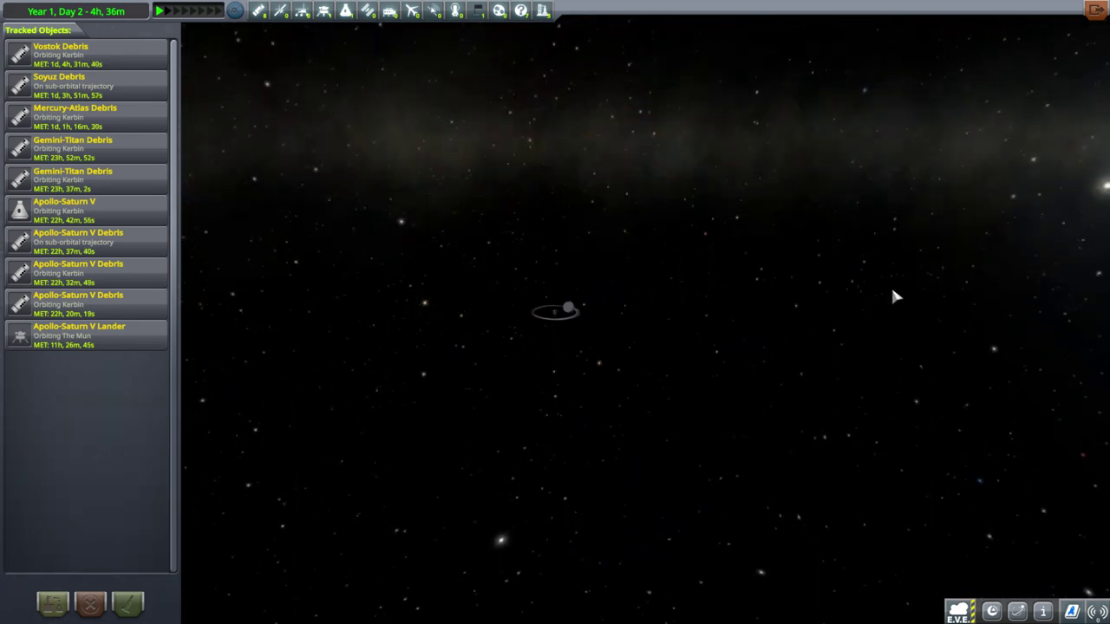
{"action": "scroll", "coordinate": [885, 311], "scroll_direction": "down", "scroll_amount": 10}
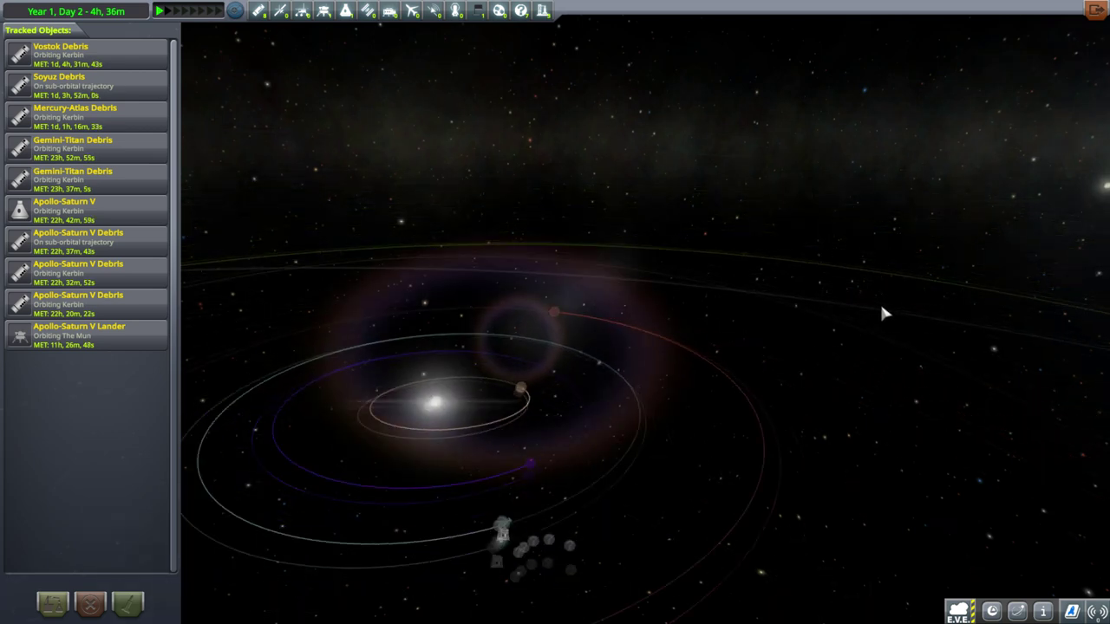
{"action": "scroll", "coordinate": [883, 314], "scroll_direction": "down", "scroll_amount": 5}
{"action": "left_click_drag", "start_coordinate": [825, 260], "coordinate": [800, 337]}
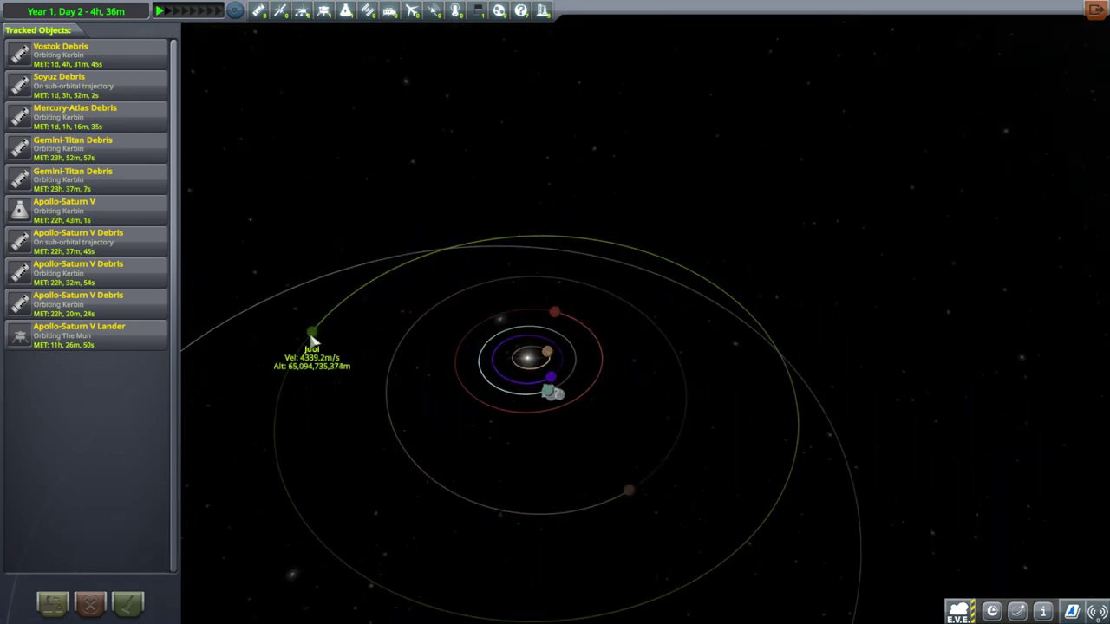
Step: Focus on Jool and examine its green and white cloud bands up close from different angles
{"action": "double_click", "coordinate": [312, 336]}
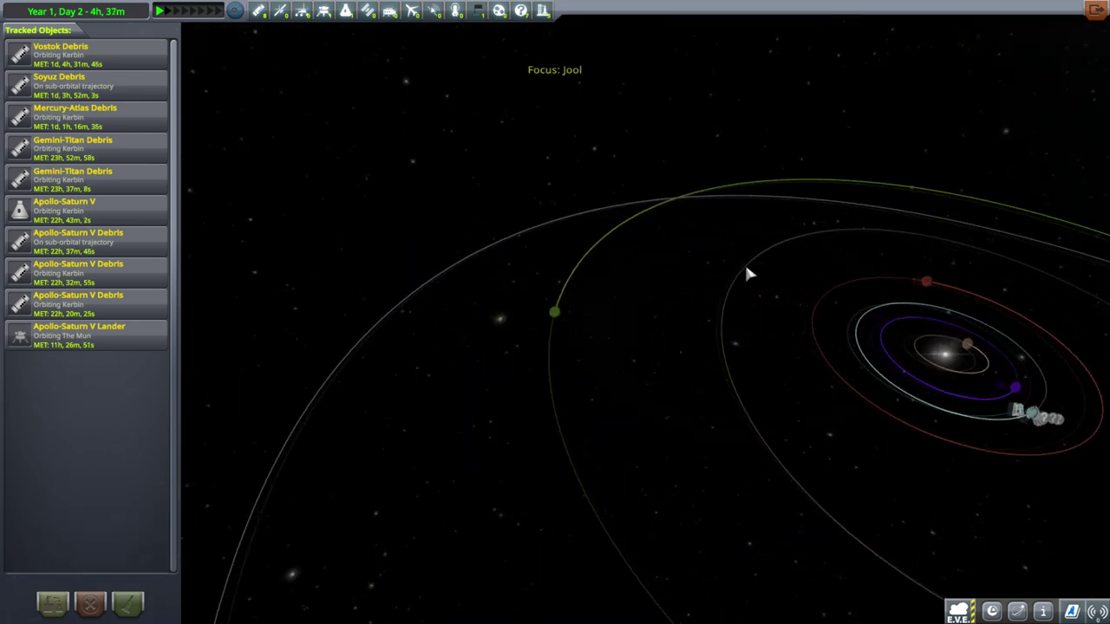
{"action": "scroll", "coordinate": [749, 274], "scroll_direction": "up", "scroll_amount": 10}
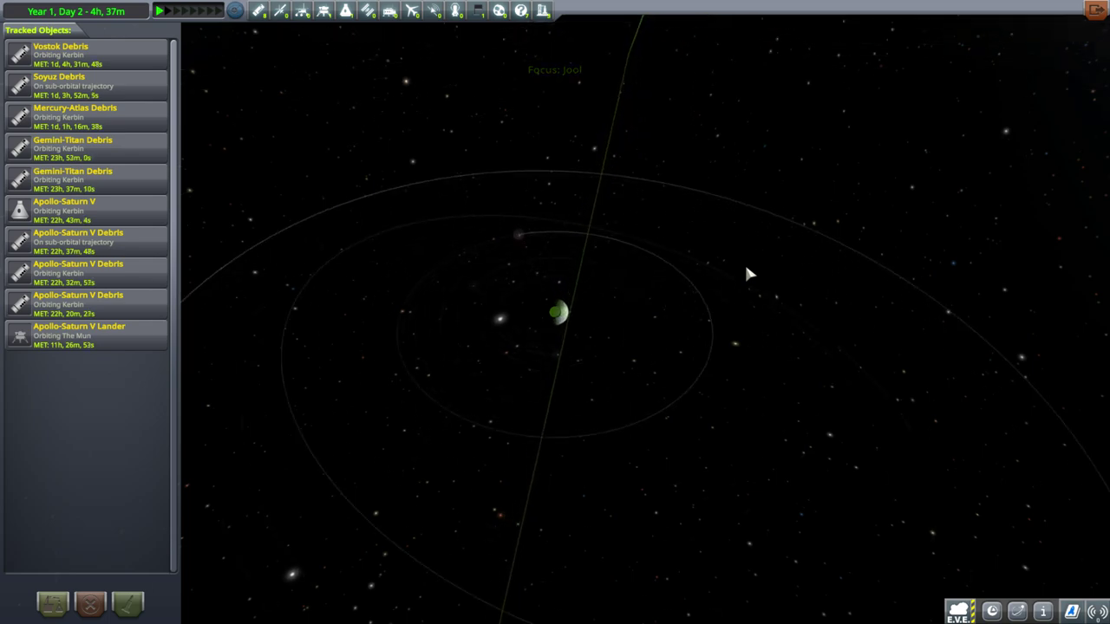
{"action": "left_click_drag", "start_coordinate": [892, 338], "coordinate": [497, 193]}
{"action": "scroll", "coordinate": [498, 193], "scroll_direction": "down", "scroll_amount": 6}
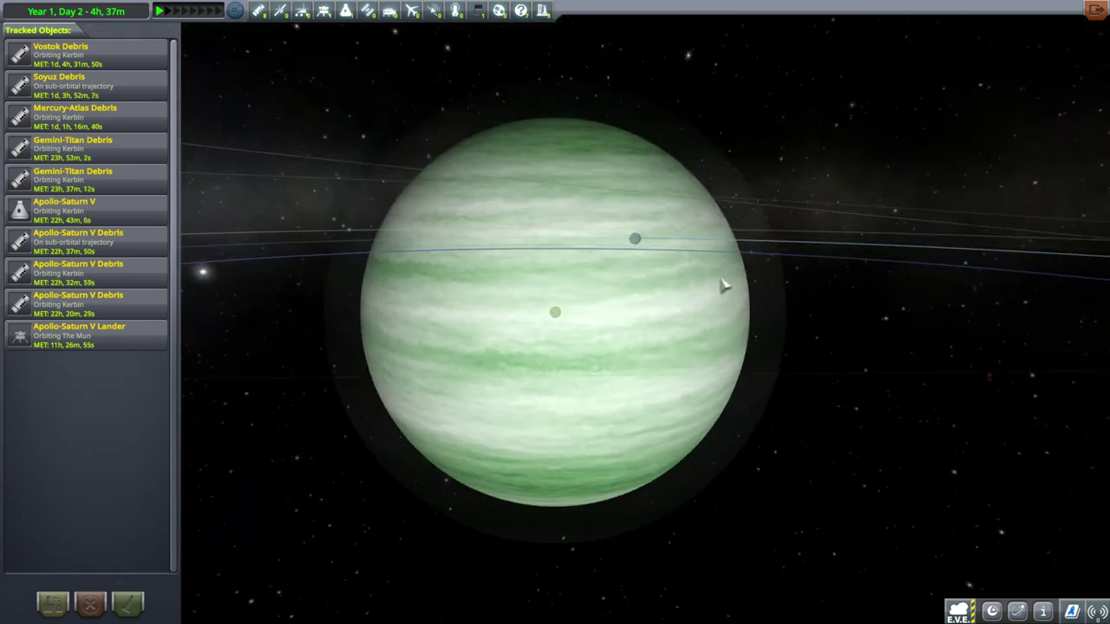
{"action": "left_click_drag", "start_coordinate": [640, 241], "coordinate": [548, 325]}
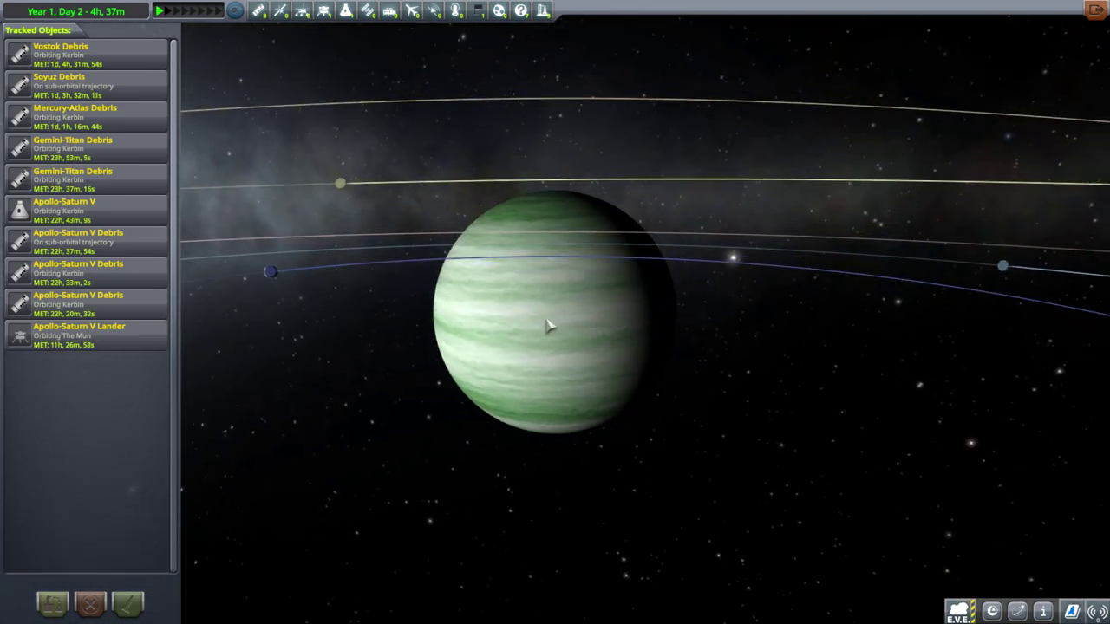
Step: Move the focus to Jool's moon Laythe and examine its clouds and surface from several angles
{"action": "double_click", "coordinate": [268, 276]}
{"action": "scroll", "coordinate": [775, 320], "scroll_direction": "up", "scroll_amount": 10}
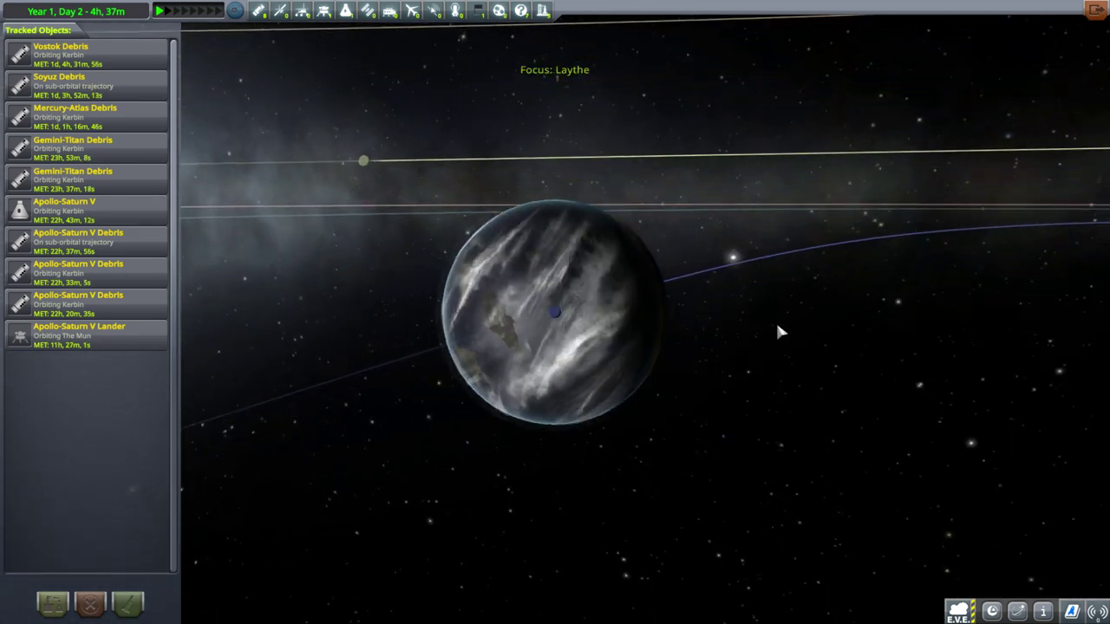
{"action": "left_click_drag", "start_coordinate": [667, 347], "coordinate": [842, 277]}
{"action": "scroll", "coordinate": [719, 346], "scroll_direction": "down", "scroll_amount": 8}
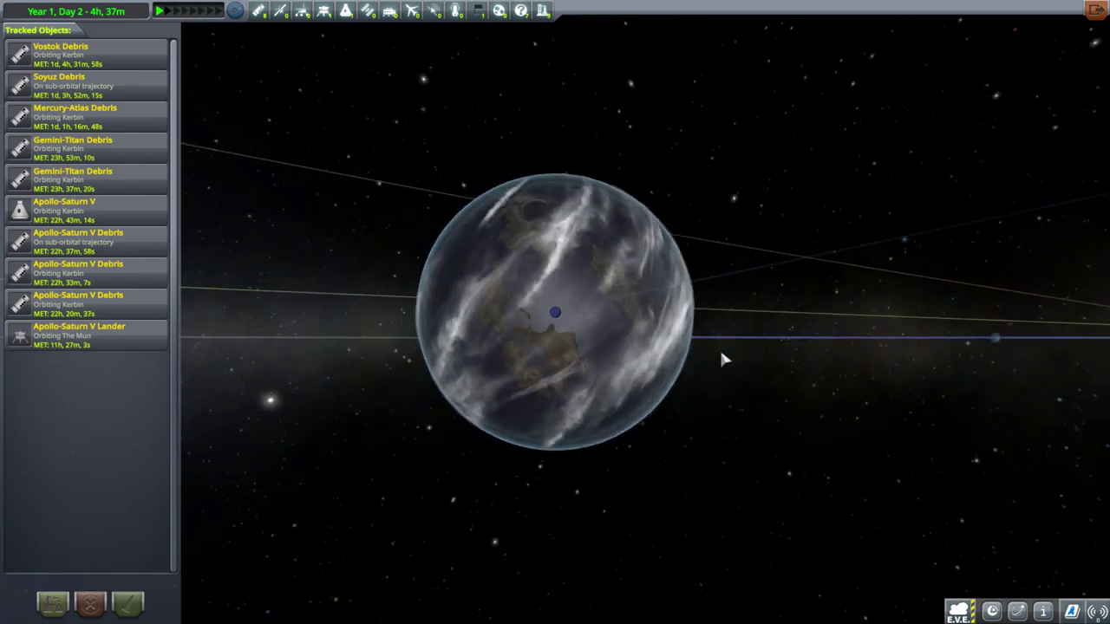
{"action": "left_click_drag", "start_coordinate": [731, 303], "coordinate": [944, 398]}
{"action": "scroll", "coordinate": [795, 290], "scroll_direction": "up", "scroll_amount": 6}
{"action": "scroll", "coordinate": [927, 387], "scroll_direction": "down", "scroll_amount": 8}
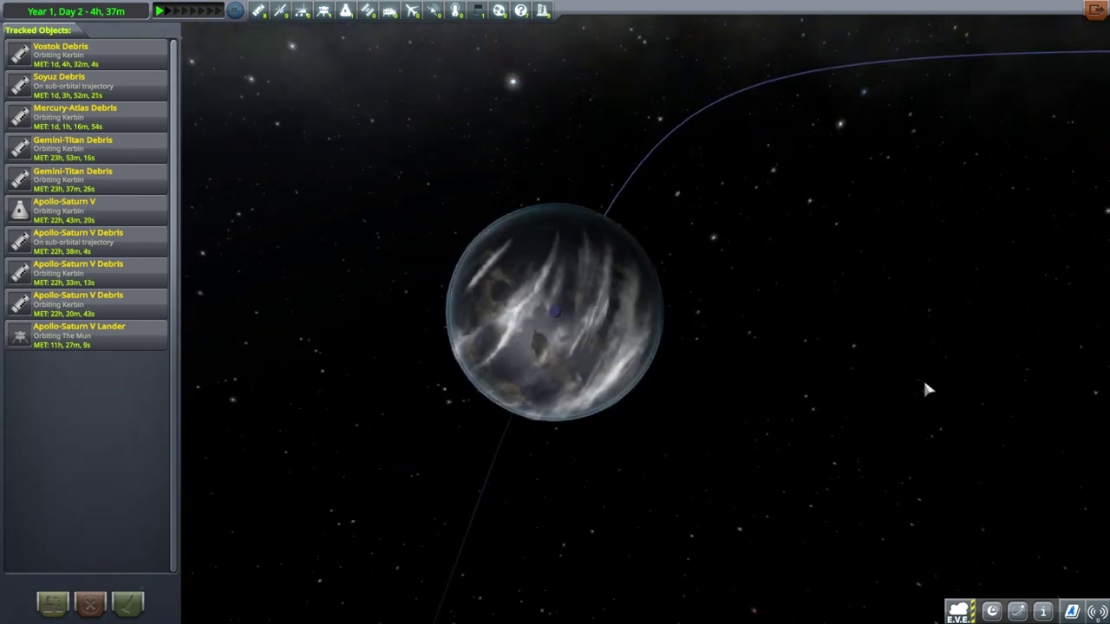
Step: View Jool together with the orbits of all its moons from an oblique angle
{"action": "scroll", "coordinate": [926, 378], "scroll_direction": "down", "scroll_amount": 10}
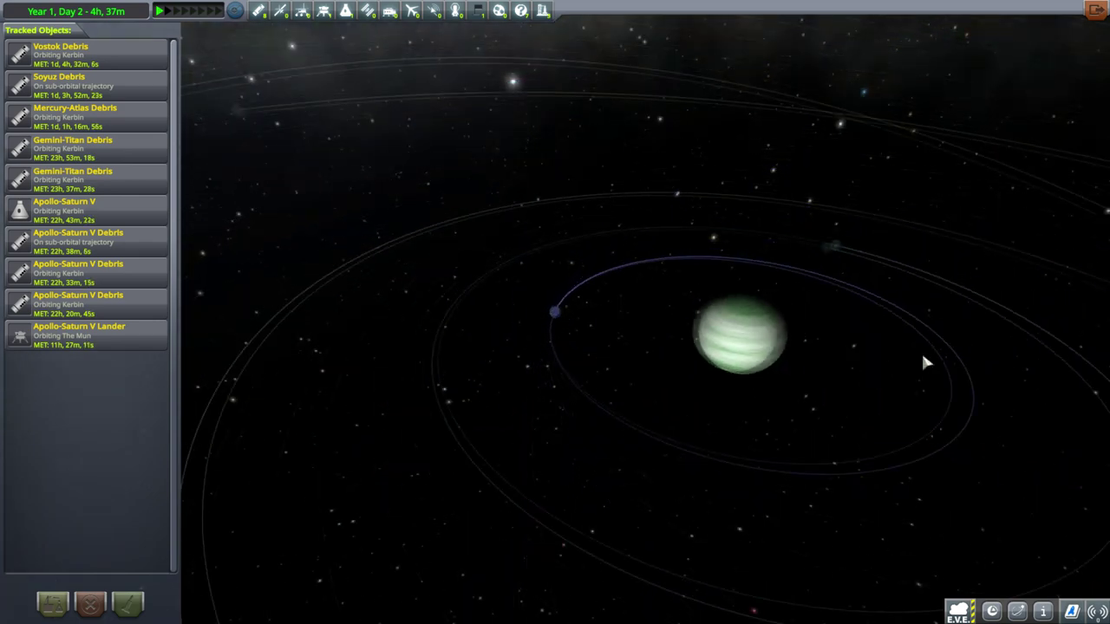
{"action": "left_click_drag", "start_coordinate": [857, 384], "coordinate": [874, 393]}
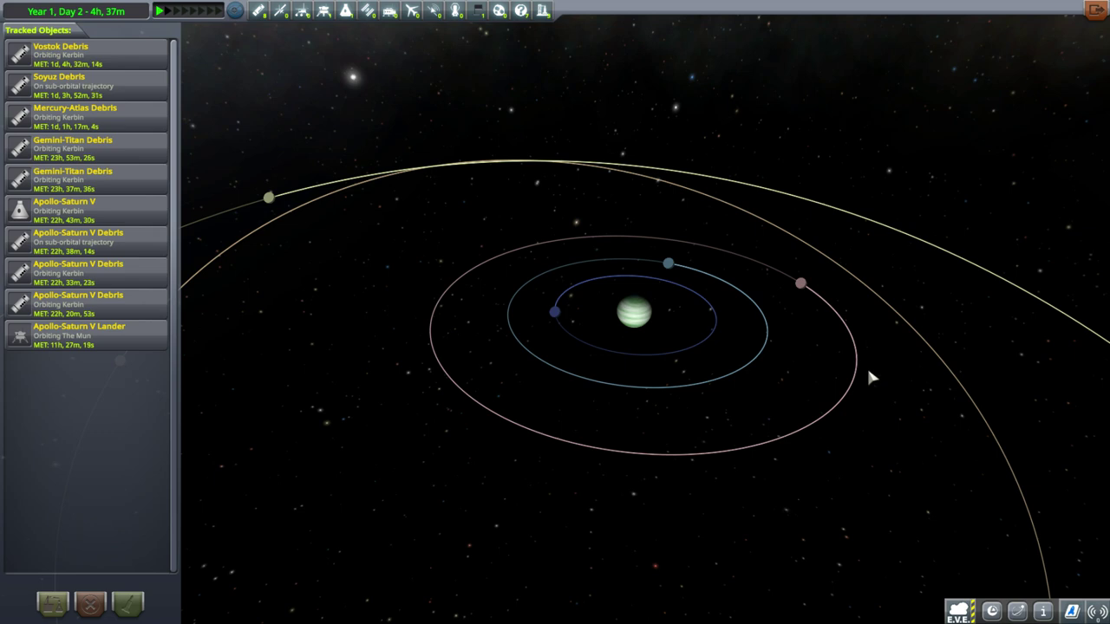
{"action": "scroll", "coordinate": [868, 371], "scroll_direction": "down", "scroll_amount": 5}
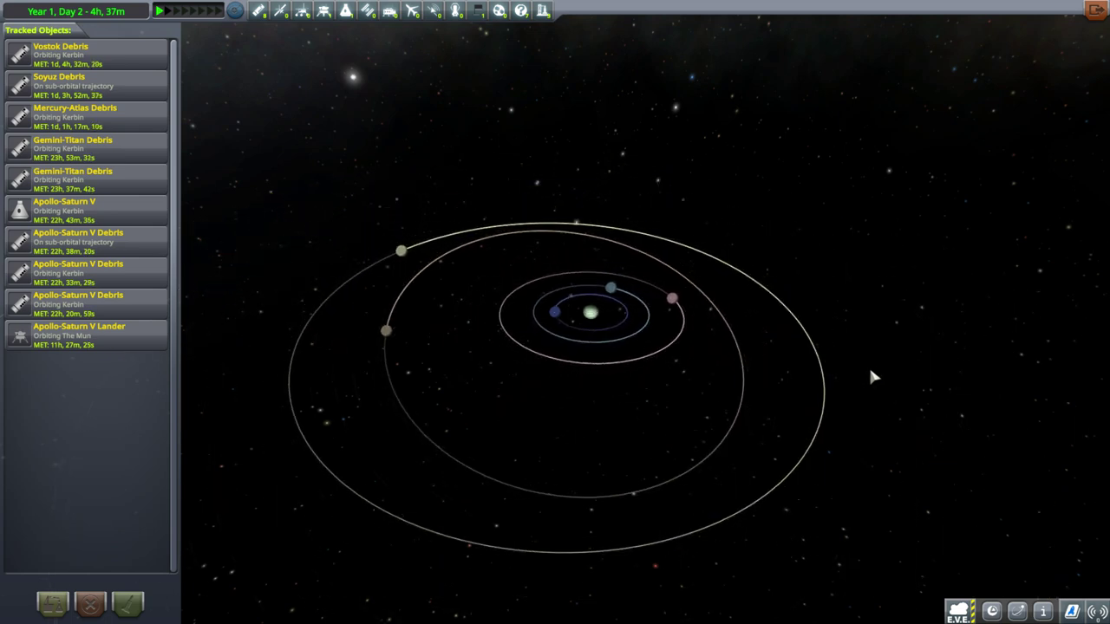